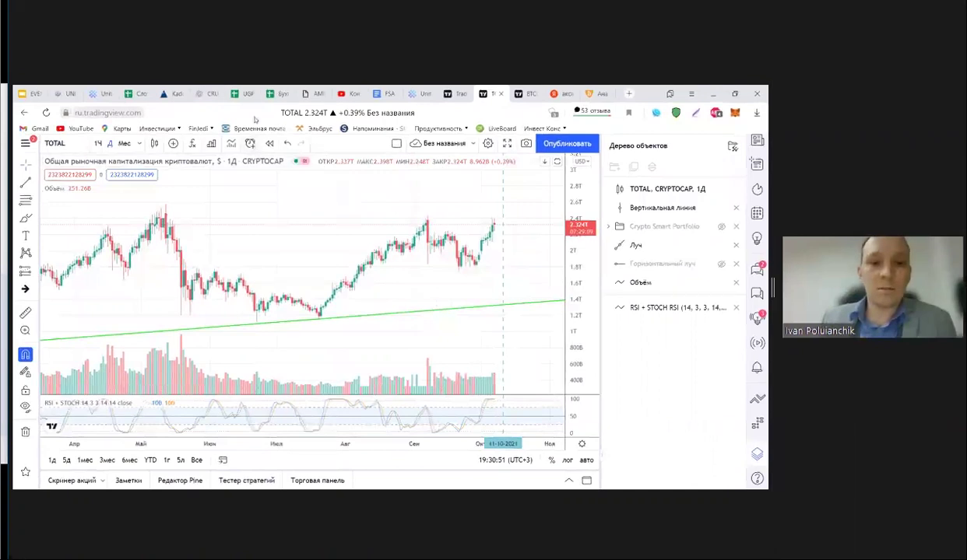
- Switch to the UGPay - Smart Portfolio spreadsheet and examine the two Binance investment contributions
{"action": "left_click", "coordinate": [238, 93]}
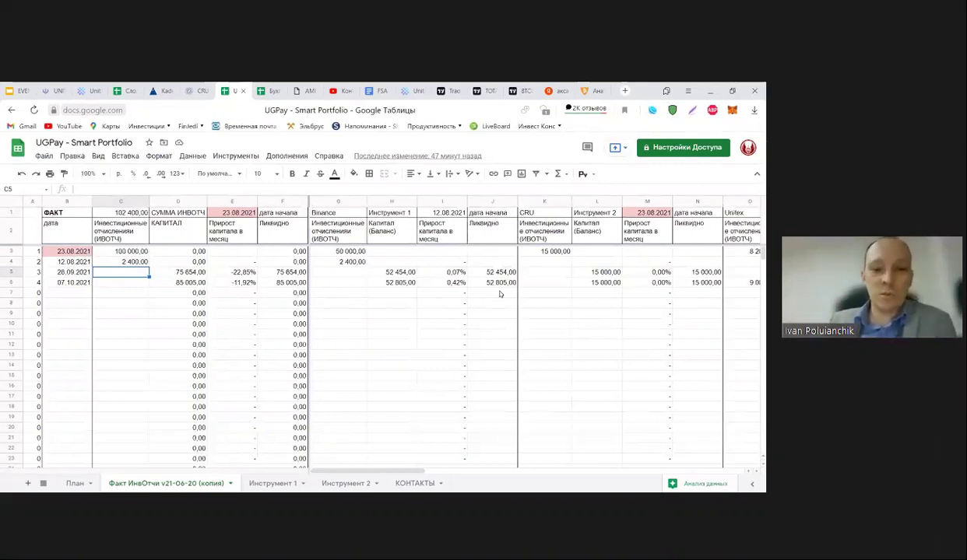
{"action": "left_click", "coordinate": [337, 265]}
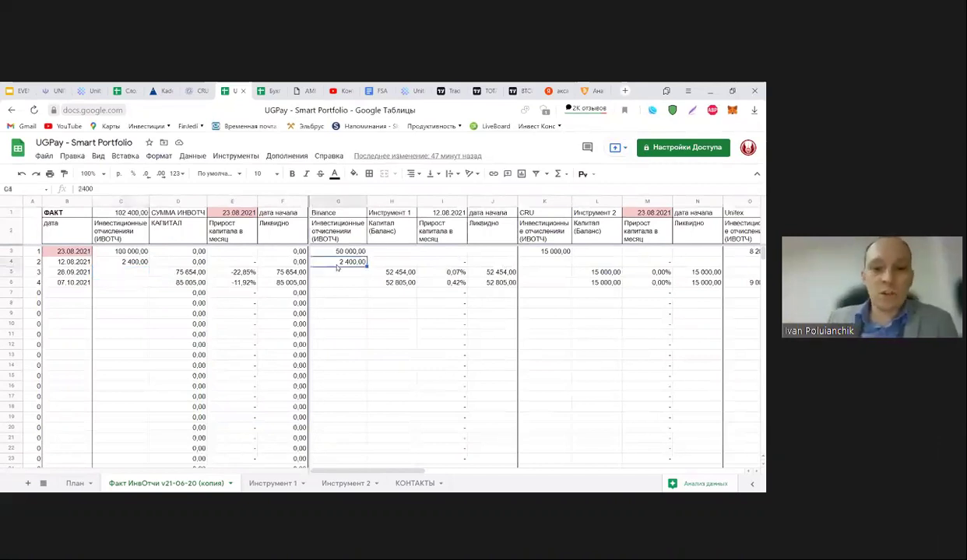
{"action": "left_click", "coordinate": [337, 255]}
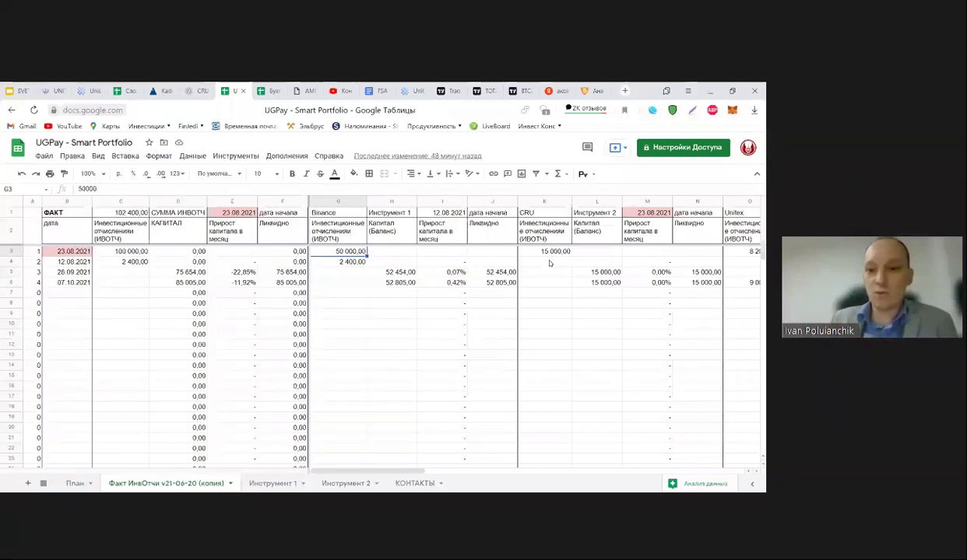
- Go across row 3 past the CRU instrument to examine the first Unitex contribution in column O
{"action": "key", "text": "Right"}
{"action": "key", "text": "Right"}
{"action": "key", "text": "Right"}
{"action": "key", "text": "Right"}
{"action": "key", "text": "Right"}
{"action": "key", "text": "Right"}
{"action": "key", "text": "Right"}
{"action": "key", "text": "Right"}
{"action": "key", "text": "Right"}
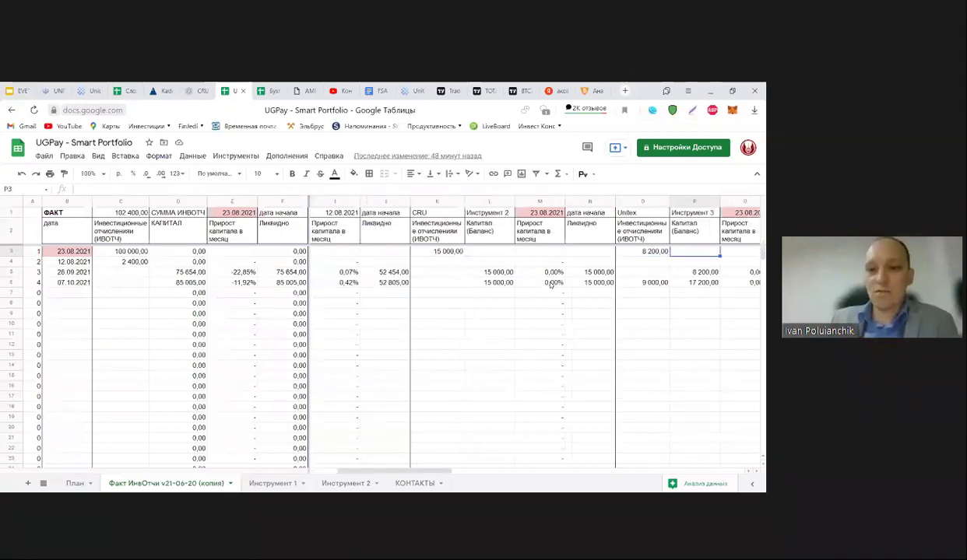
{"action": "key", "text": "Right"}
{"action": "key", "text": "Right"}
{"action": "key", "text": "Left"}
{"action": "key", "text": "Left"}
{"action": "key", "text": "Left"}
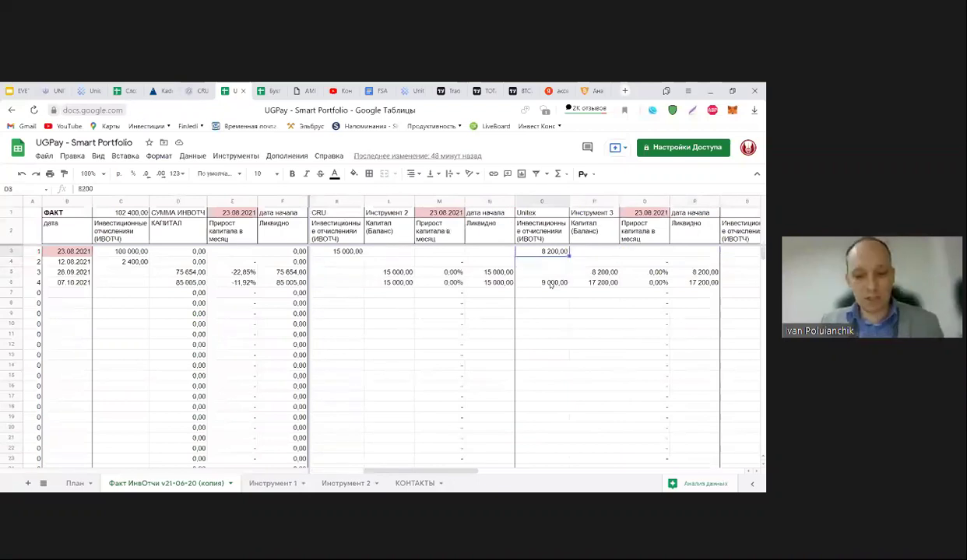
- Check the Unitex contributions over O3:O7, and return to the second Binance contribution in G4
{"action": "key", "text": "shift+Down"}
{"action": "key", "text": "shift+Down"}
{"action": "key", "text": "shift+Down"}
{"action": "key", "text": "shift+Down"}
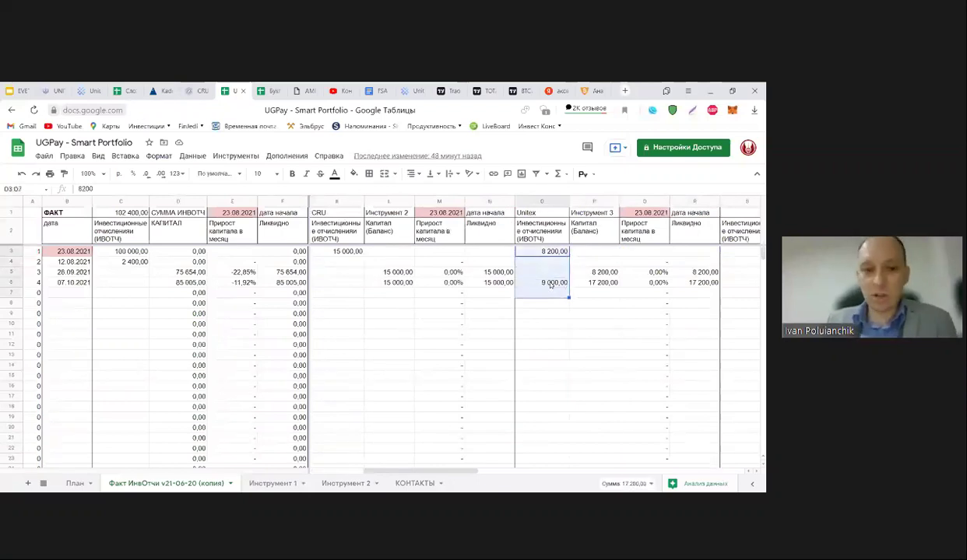
{"action": "key", "text": "shift+Up"}
{"action": "key", "text": "shift+Up"}
{"action": "key", "text": "shift+Up"}
{"action": "key", "text": "shift+Up"}
{"action": "key", "text": "Up"}
{"action": "key", "text": "Down"}
{"action": "key", "text": "Down"}
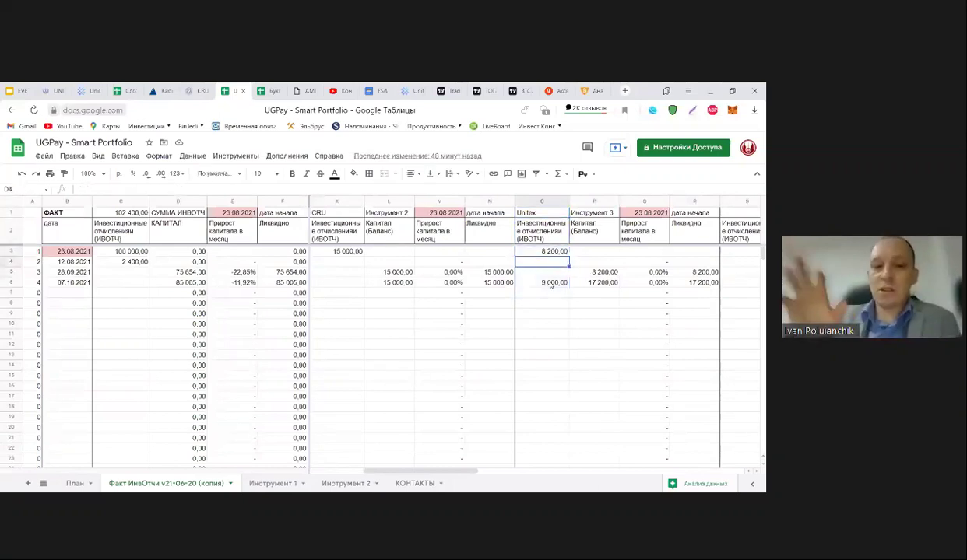
{"action": "key", "text": "Up"}
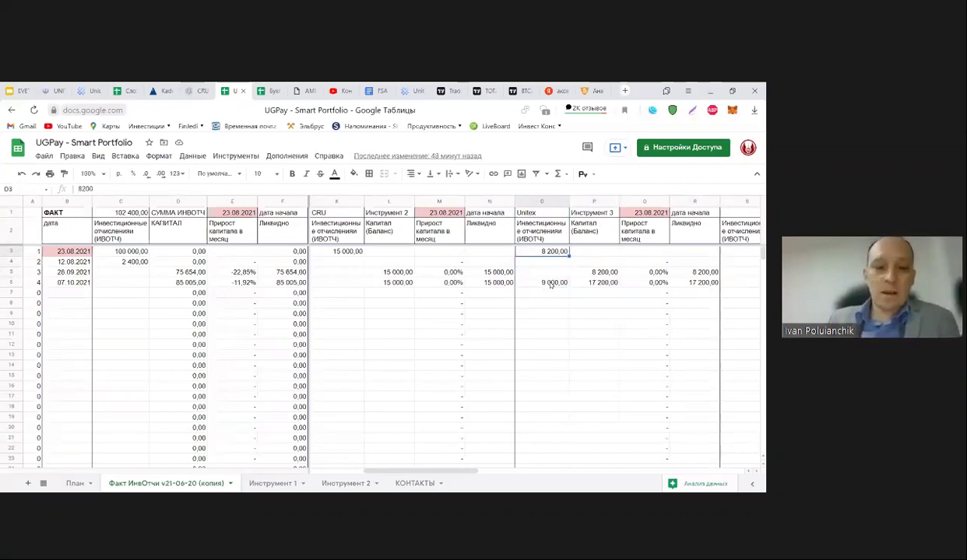
{"action": "left_click", "coordinate": [126, 262]}
{"action": "key", "text": "ctrl+z"}
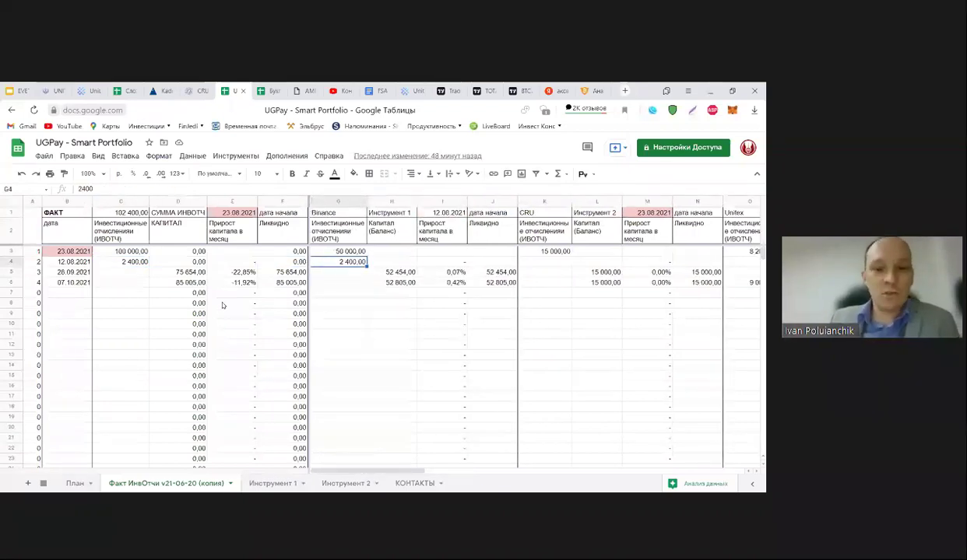
- Switch to the Kadex Smart Portfolio page and examine its coin list and rebalancing settings
{"action": "left_click", "coordinate": [157, 92]}
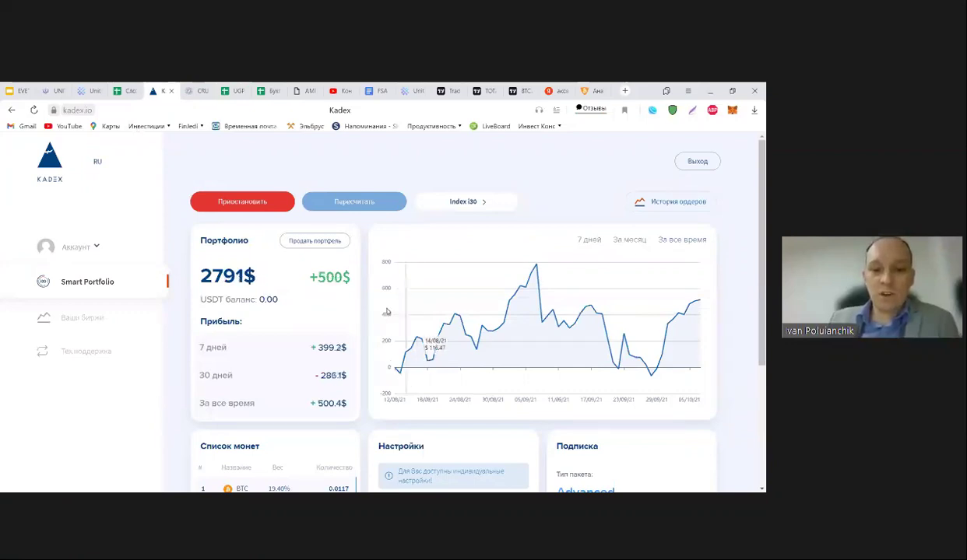
{"action": "scroll", "coordinate": [359, 317], "scroll_direction": "down", "scroll_amount": 1}
{"action": "scroll", "coordinate": [358, 316], "scroll_direction": "down", "scroll_amount": 3}
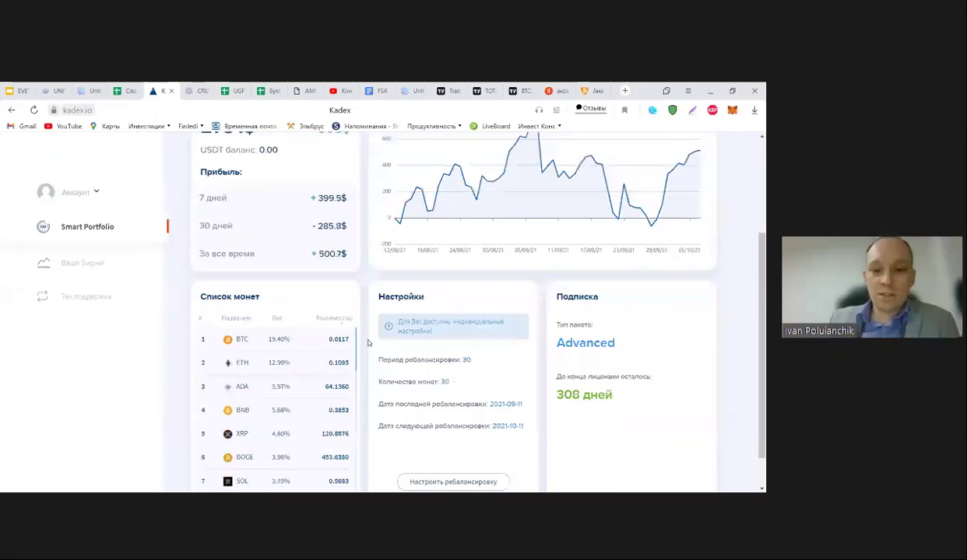
{"action": "left_click_drag", "start_coordinate": [467, 360], "coordinate": [443, 360]}
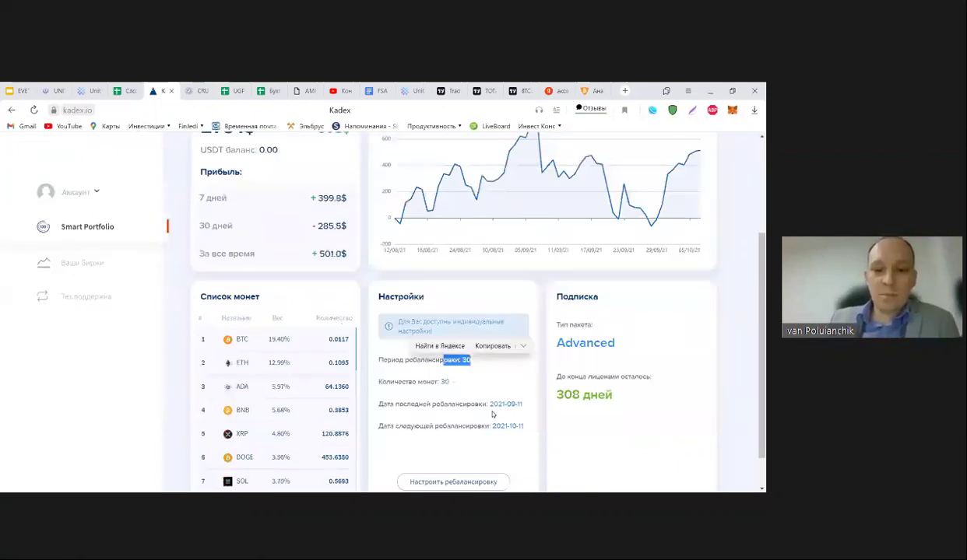
{"action": "left_click", "coordinate": [454, 374]}
{"action": "scroll", "coordinate": [466, 382], "scroll_direction": "up", "scroll_amount": 2}
{"action": "scroll", "coordinate": [467, 380], "scroll_direction": "up", "scroll_amount": 1}
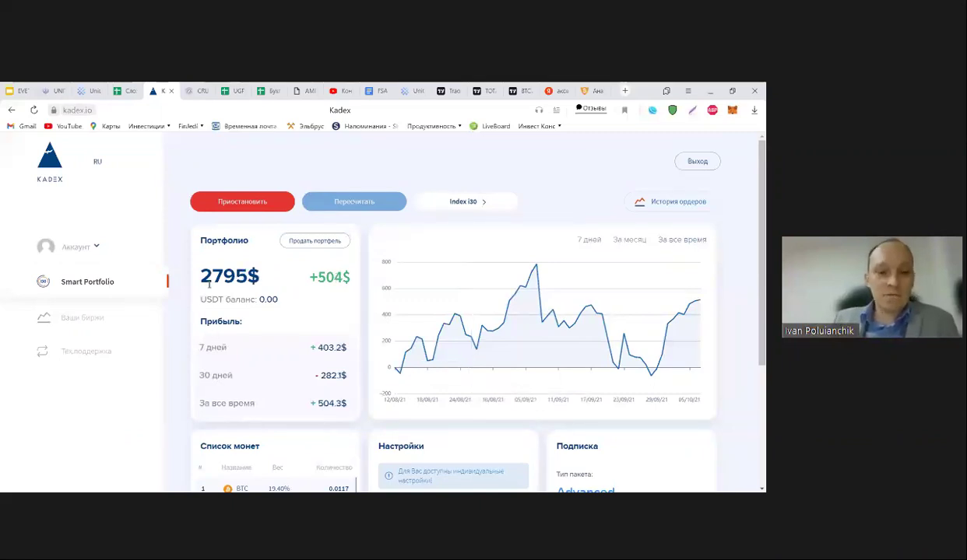
- Compare the Kadex portfolio balance with the Binance contribution and the 07.10.2021 Binance capital in the spreadsheet
{"action": "left_click_drag", "start_coordinate": [195, 274], "coordinate": [261, 277]}
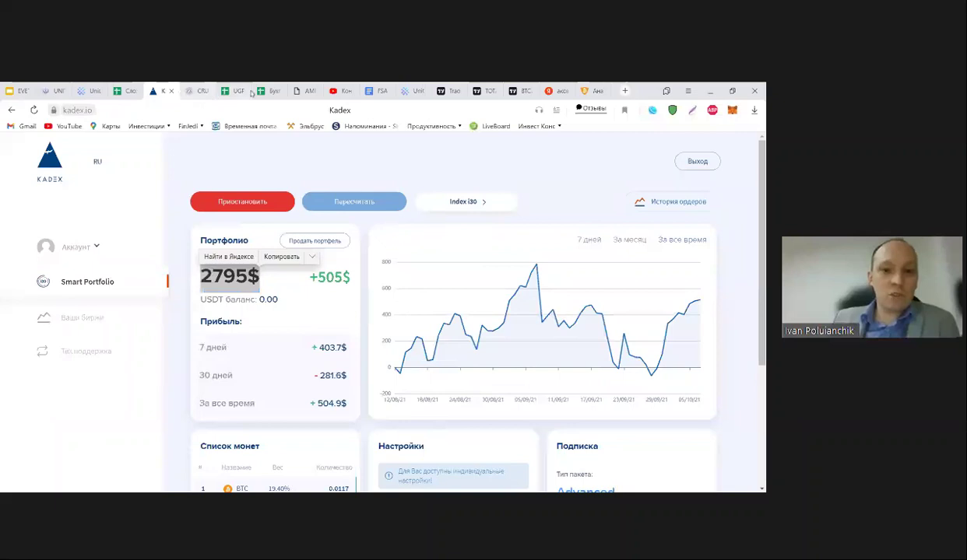
{"action": "key", "text": "ctrl+Tab"}
{"action": "key", "text": "ctrl+Tab"}
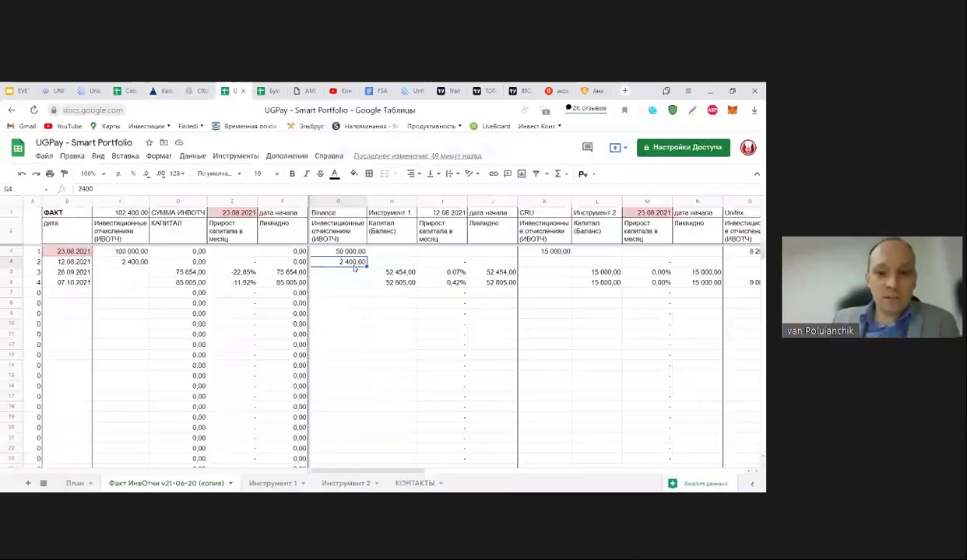
{"action": "left_click", "coordinate": [381, 283]}
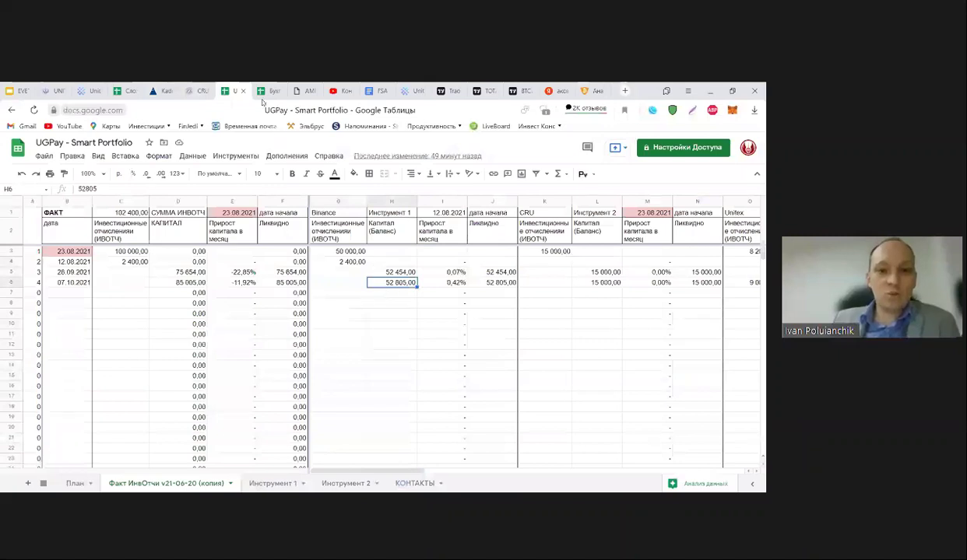
{"action": "left_click", "coordinate": [163, 91]}
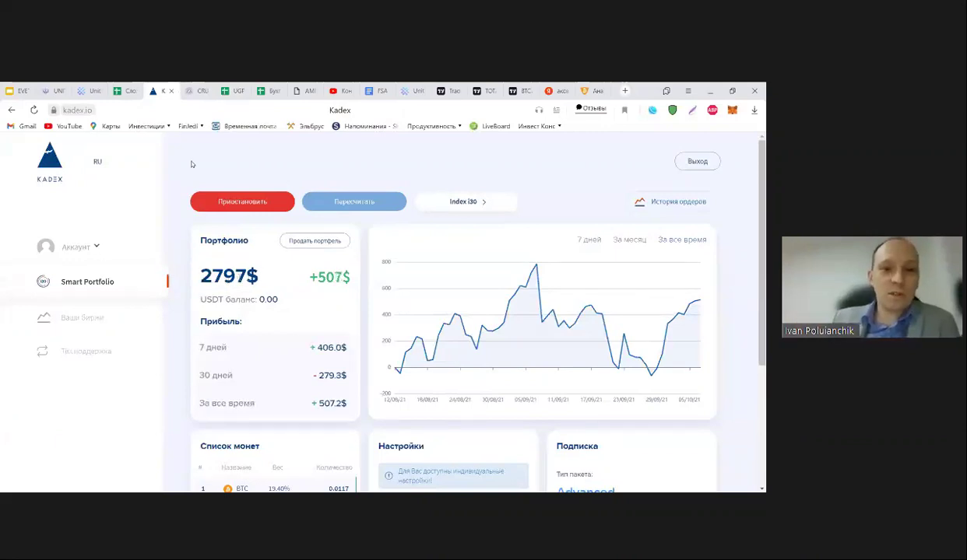
{"action": "left_click", "coordinate": [232, 91]}
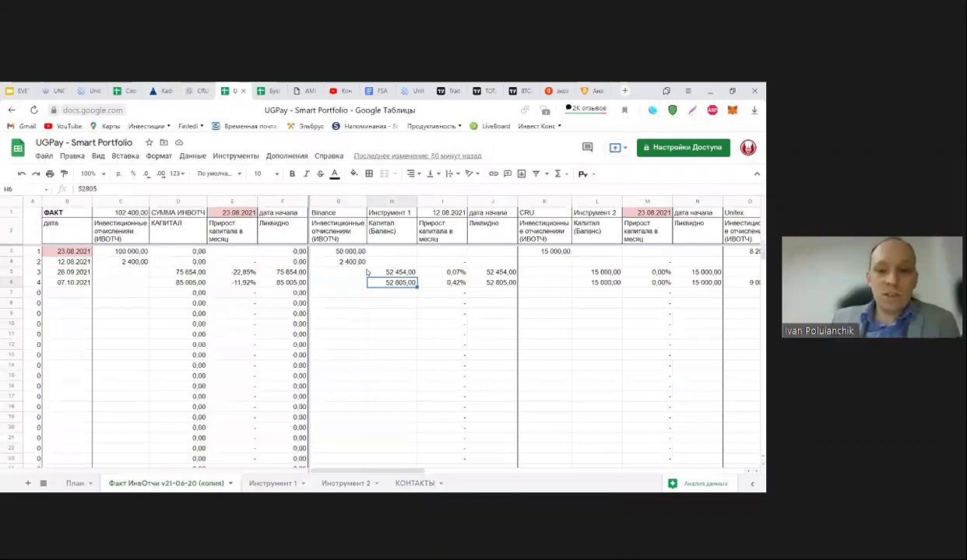
{"action": "left_click", "coordinate": [342, 257]}
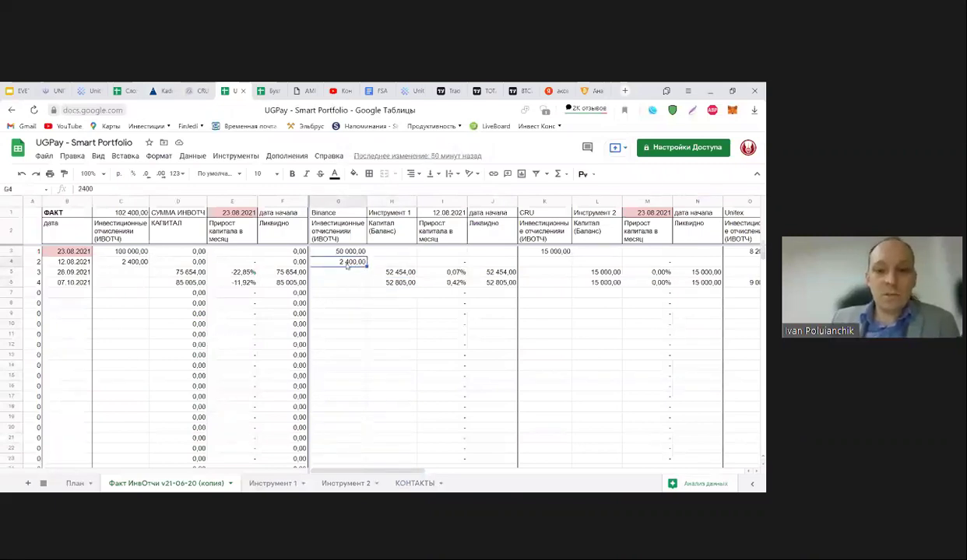
{"action": "left_click", "coordinate": [401, 285]}
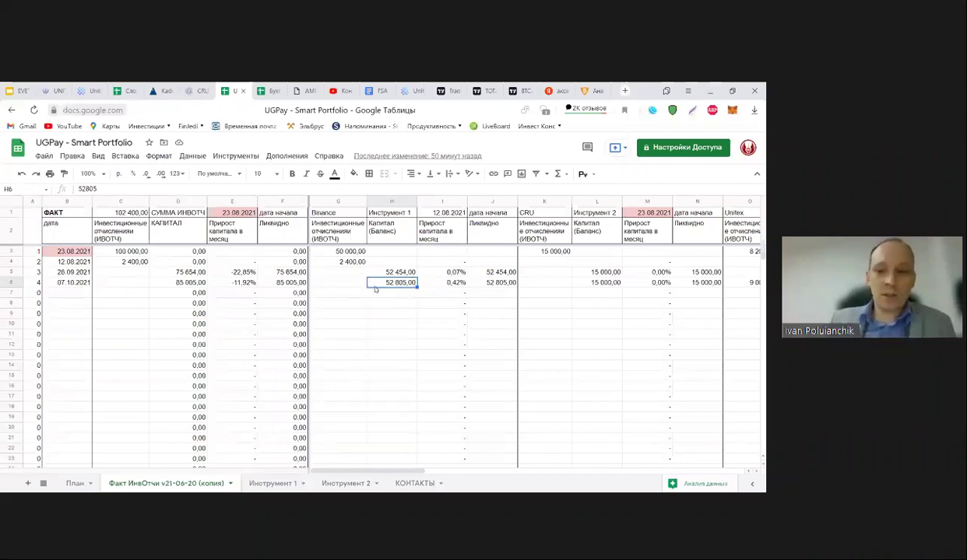
- Review the 07.10.2021 row across the CRU and Binance instruments, and return to the second Binance contribution
{"action": "left_click", "coordinate": [600, 282]}
{"action": "key", "text": "Right"}
{"action": "key", "text": "Right"}
{"action": "key", "text": "Right"}
{"action": "key", "text": "Left"}
{"action": "key", "text": "Left"}
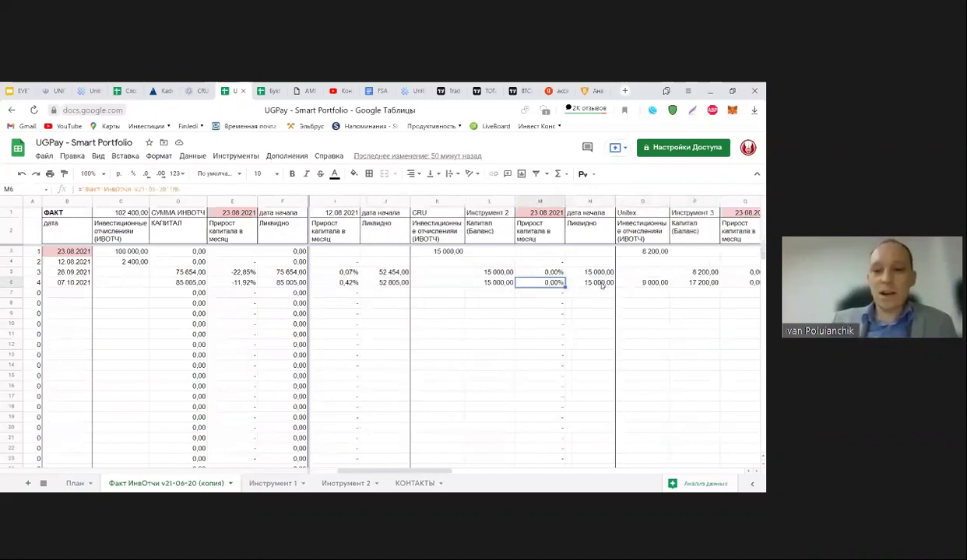
{"action": "key", "text": "Left"}
{"action": "key", "text": "Left"}
{"action": "key", "text": "Left"}
{"action": "key", "text": "Left"}
{"action": "key", "text": "Left"}
{"action": "key", "text": "Left"}
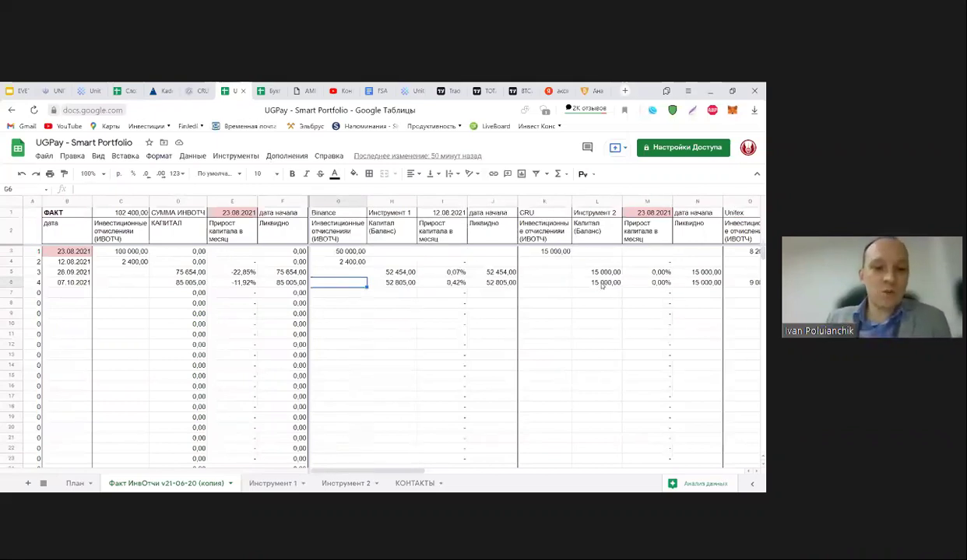
{"action": "left_click_drag", "start_coordinate": [81, 295], "coordinate": [506, 289]}
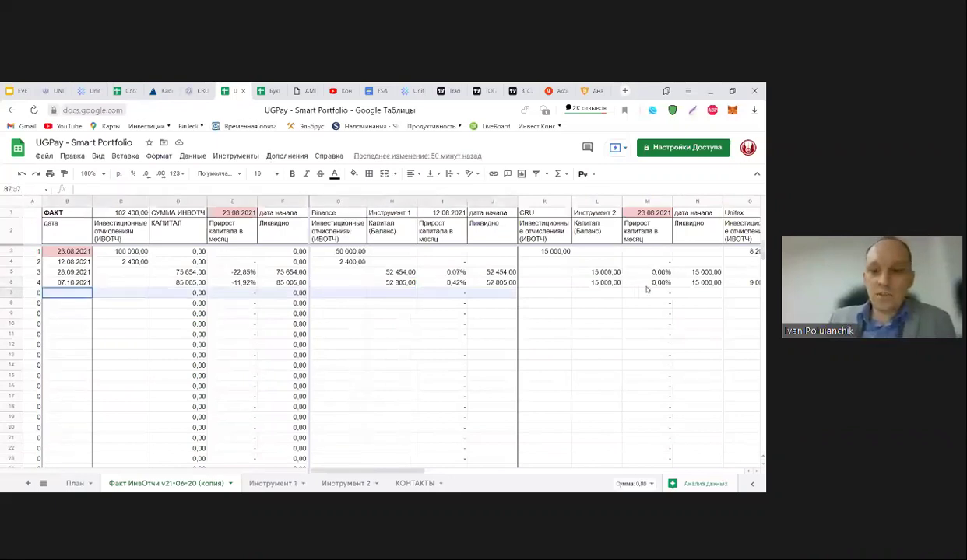
{"action": "left_click_drag", "start_coordinate": [646, 289], "coordinate": [649, 292]}
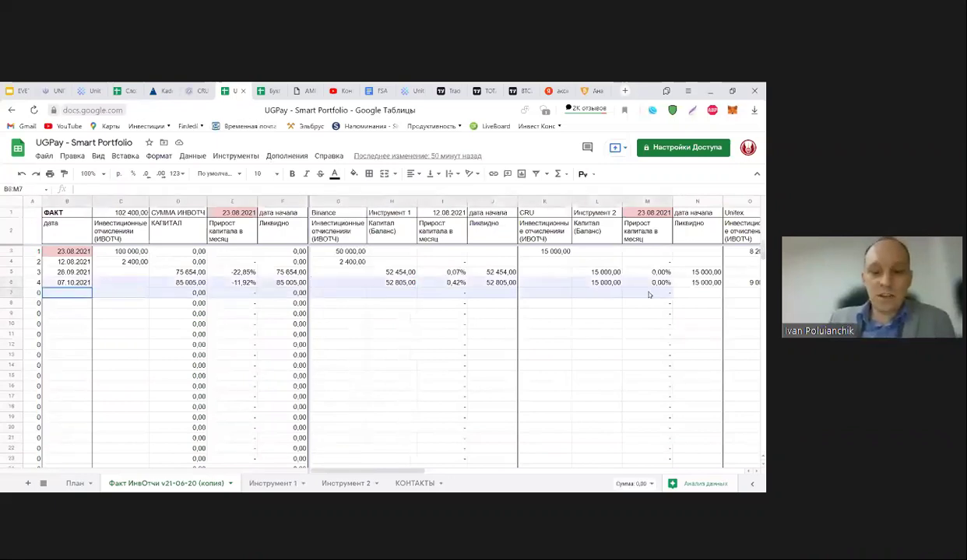
{"action": "left_click", "coordinate": [338, 263]}
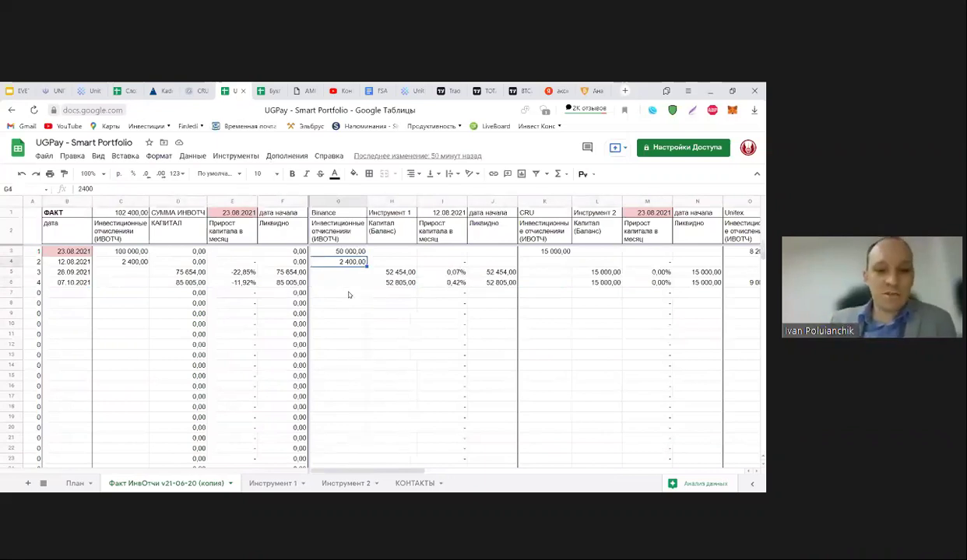
- Examine the overall capital, liquid funds and monthly growth for the latest dates, including Binance's monthly growth for 07.10.2021
{"action": "left_click", "coordinate": [178, 282]}
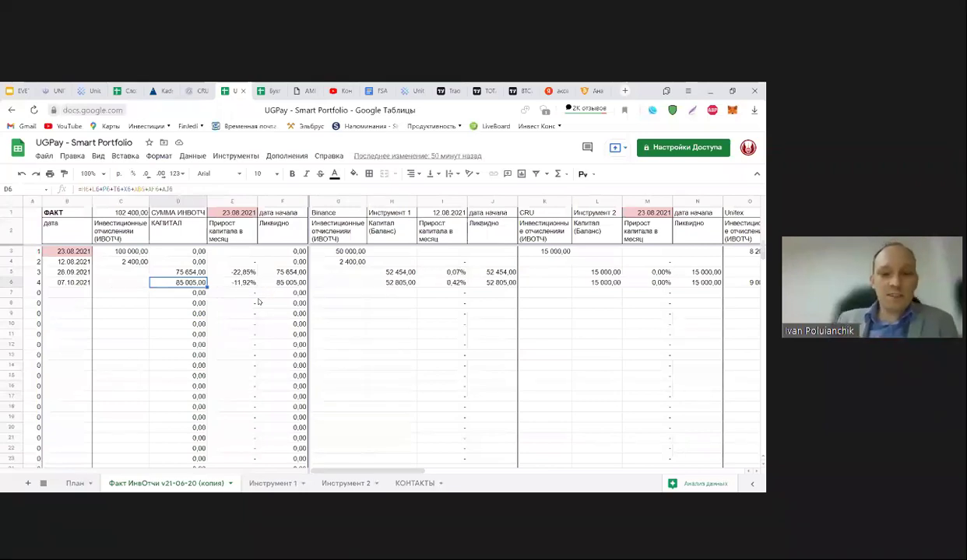
{"action": "left_click", "coordinate": [264, 281]}
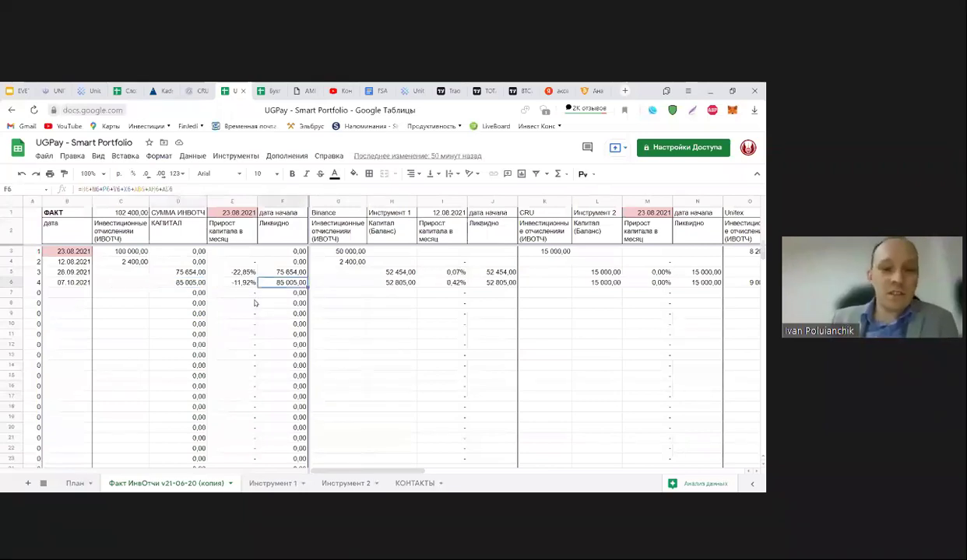
{"action": "left_click", "coordinate": [241, 284]}
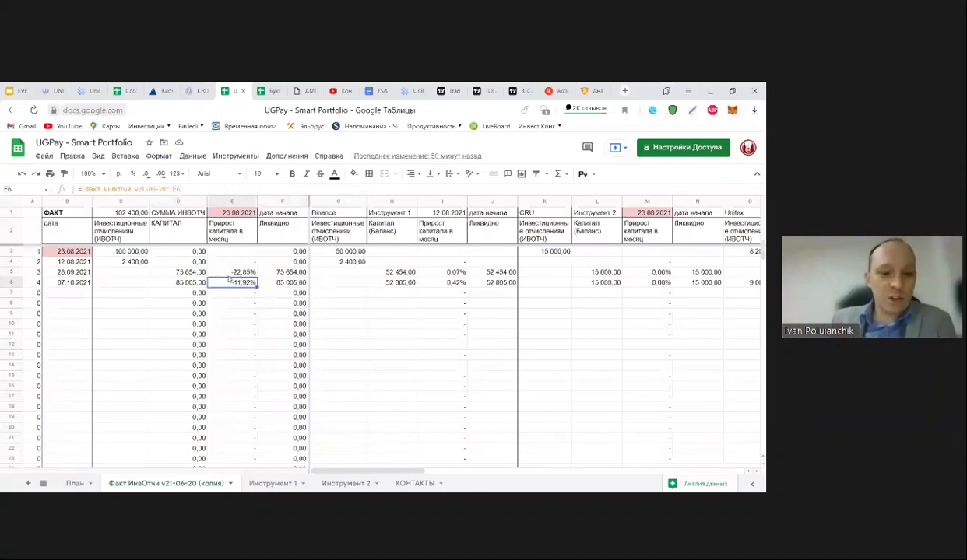
{"action": "left_click", "coordinate": [234, 272]}
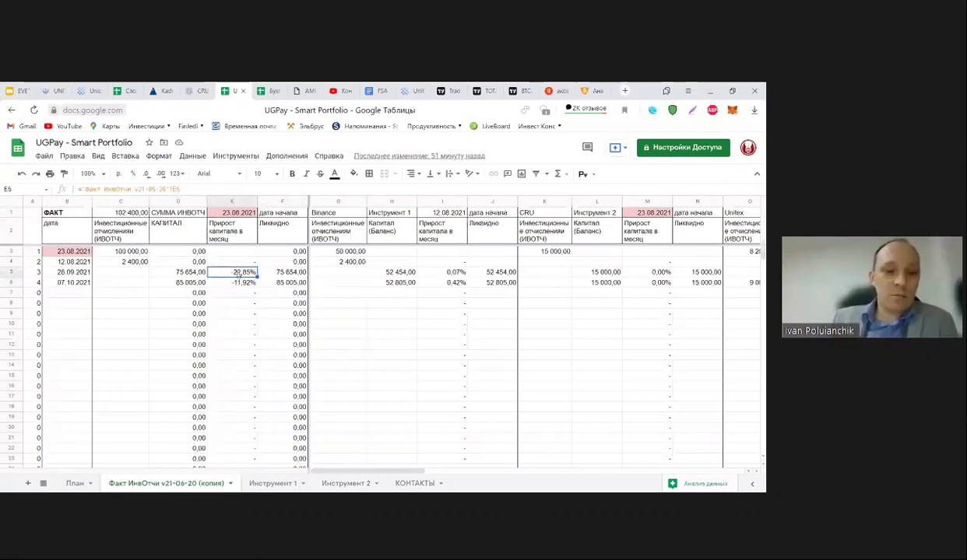
{"action": "left_click", "coordinate": [244, 283]}
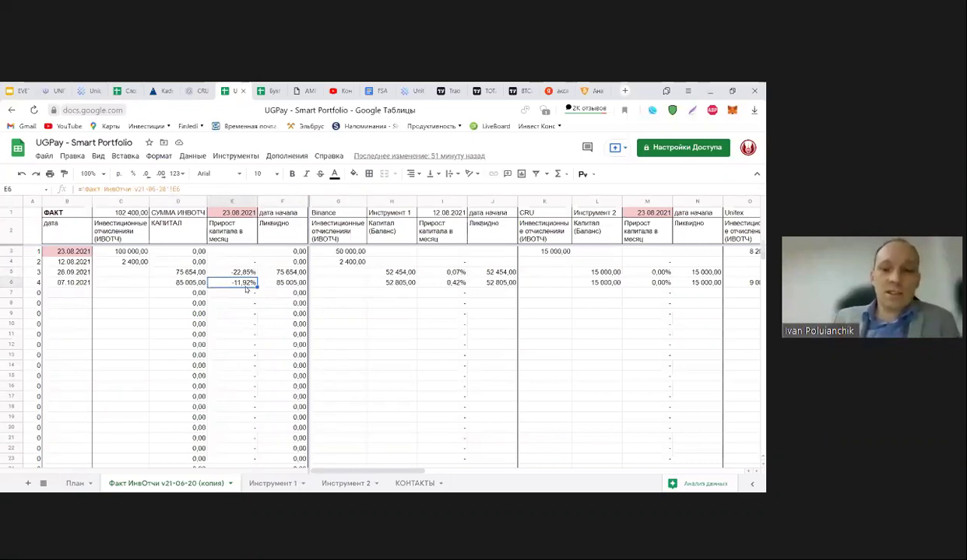
{"action": "left_click", "coordinate": [456, 284]}
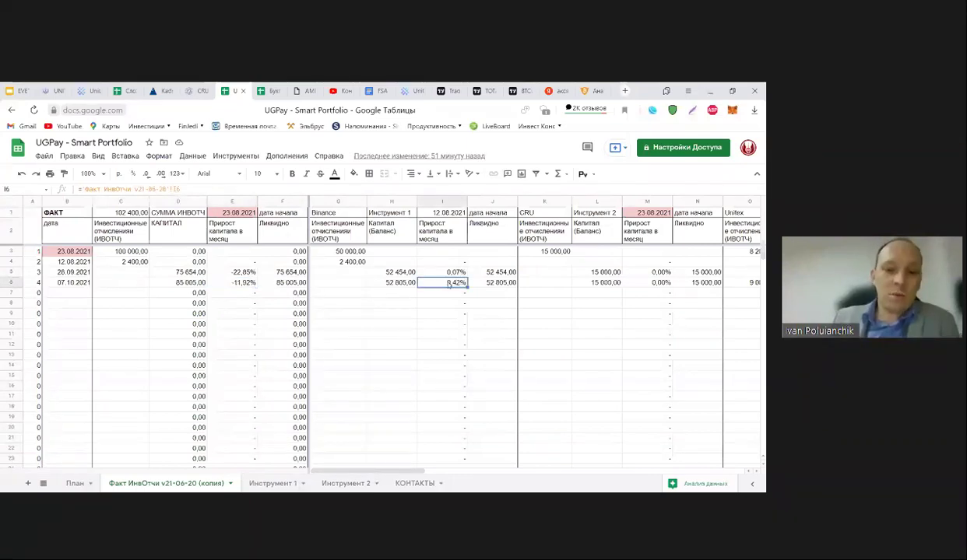
- Set the Binance capital balances to 2454 for 28.09.2021 and 2805 for 07.10.2021
{"action": "left_click", "coordinate": [321, 250]}
{"action": "left_click", "coordinate": [394, 273]}
{"action": "left_click", "coordinate": [76, 189]}
{"action": "key", "text": "Delete"}
{"action": "key", "text": "Return"}
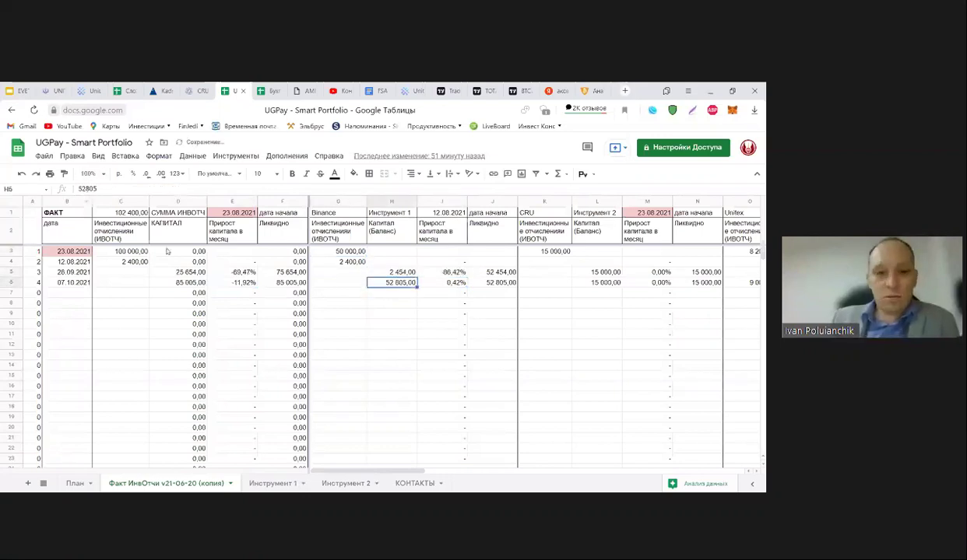
{"action": "left_click", "coordinate": [73, 189]}
{"action": "key", "text": "Delete"}
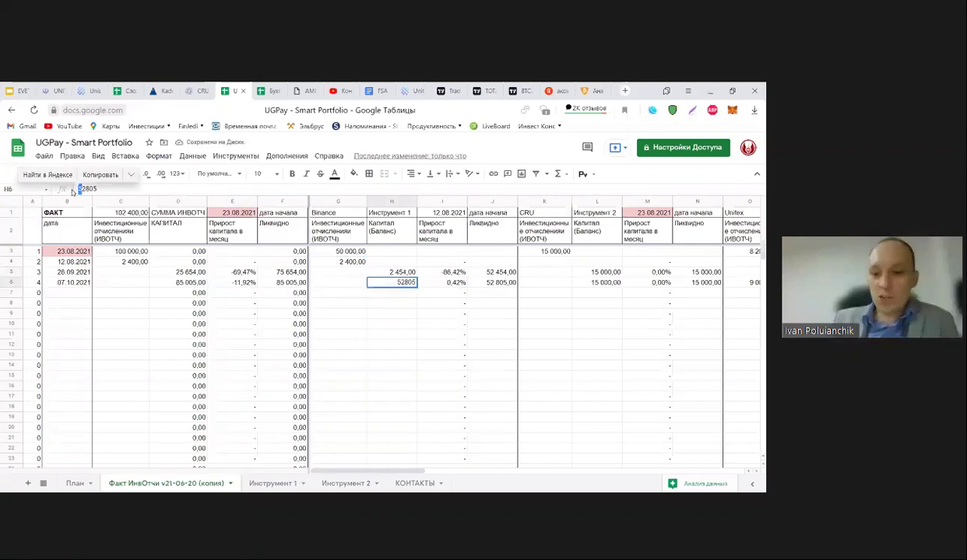
{"action": "key", "text": "Return"}
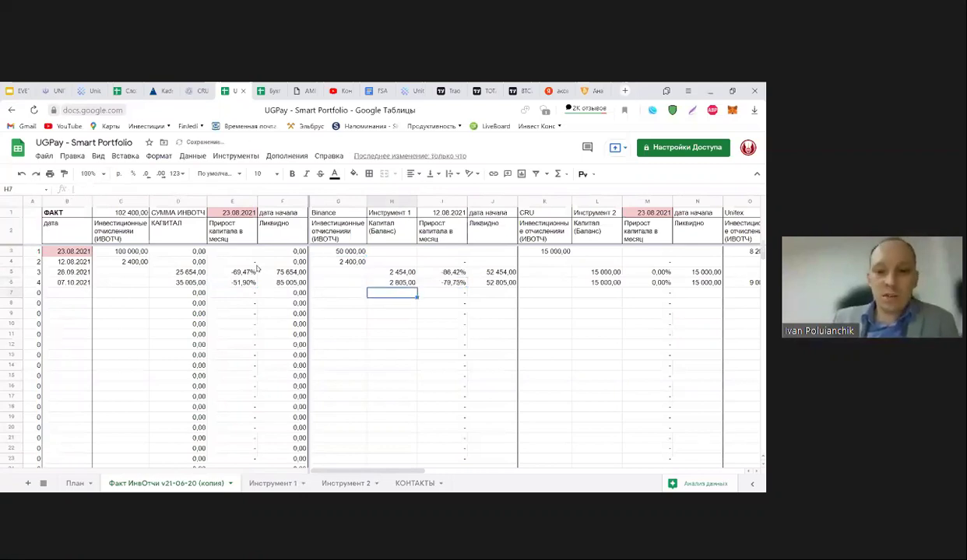
- Clear the first Binance contribution in cell G3
{"action": "left_click", "coordinate": [342, 253]}
{"action": "key", "text": "Delete"}
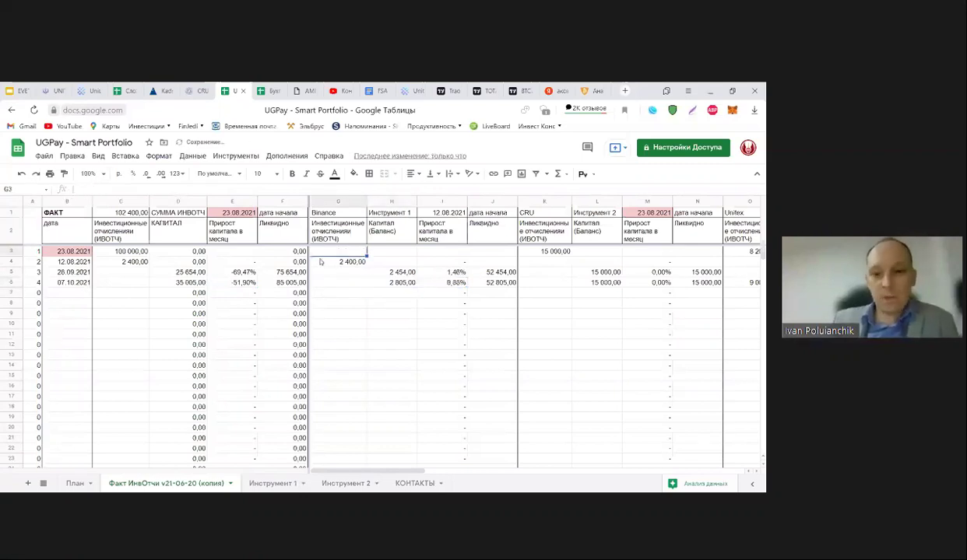
- Check Binance's balance and monthly growth for 07.10.2021, and undo the recent edits to the Binance contribution and capital balances
{"action": "left_click", "coordinate": [399, 283]}
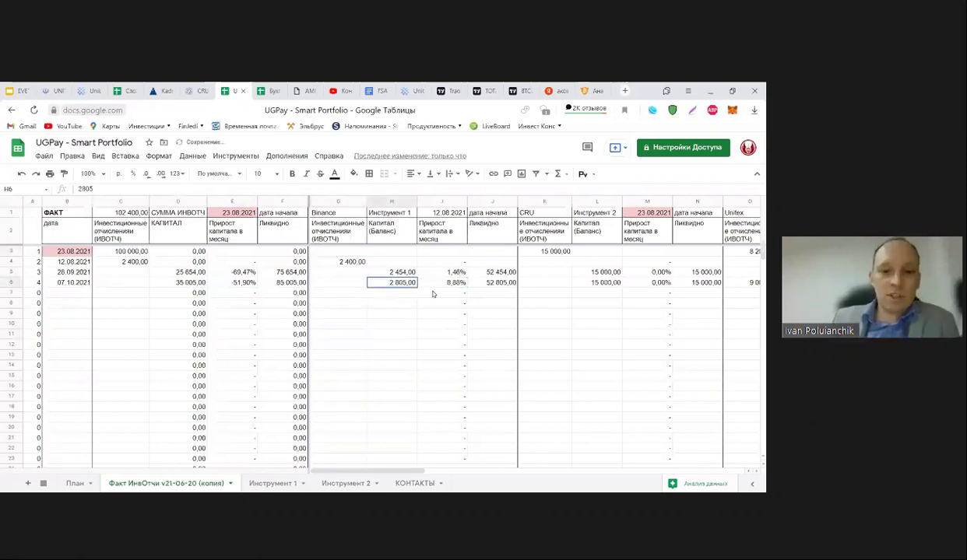
{"action": "key", "text": "Right"}
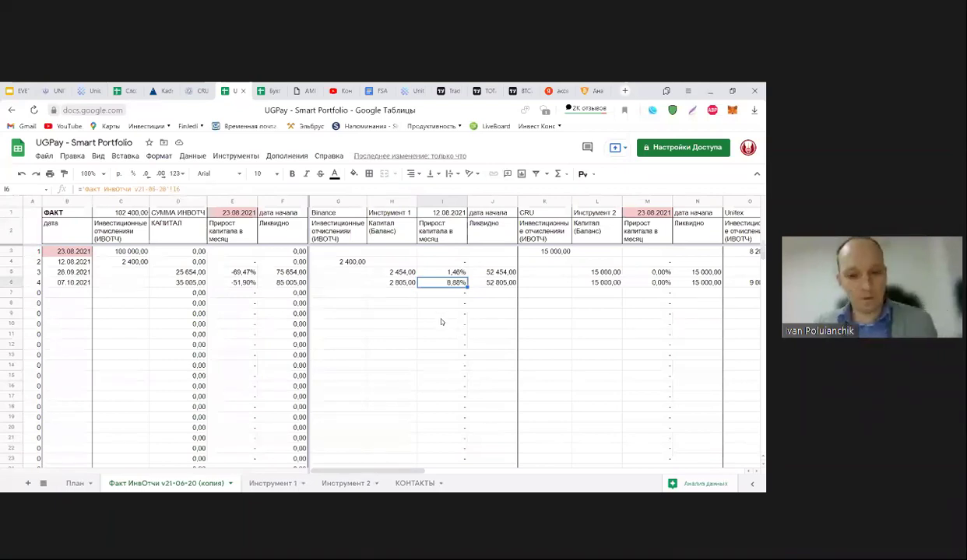
{"action": "key", "text": "ctrl+z"}
{"action": "key", "text": "ctrl+z"}
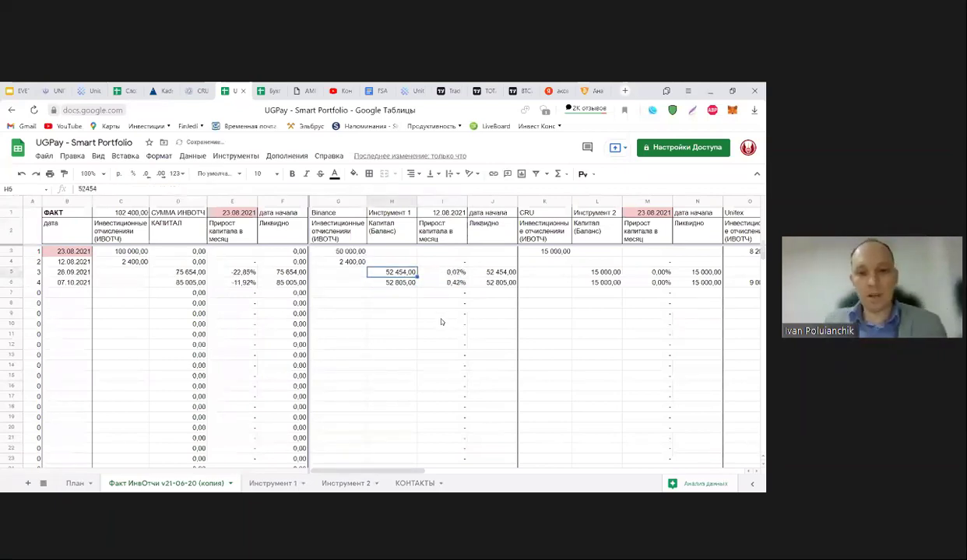
{"action": "left_click", "coordinate": [357, 369]}
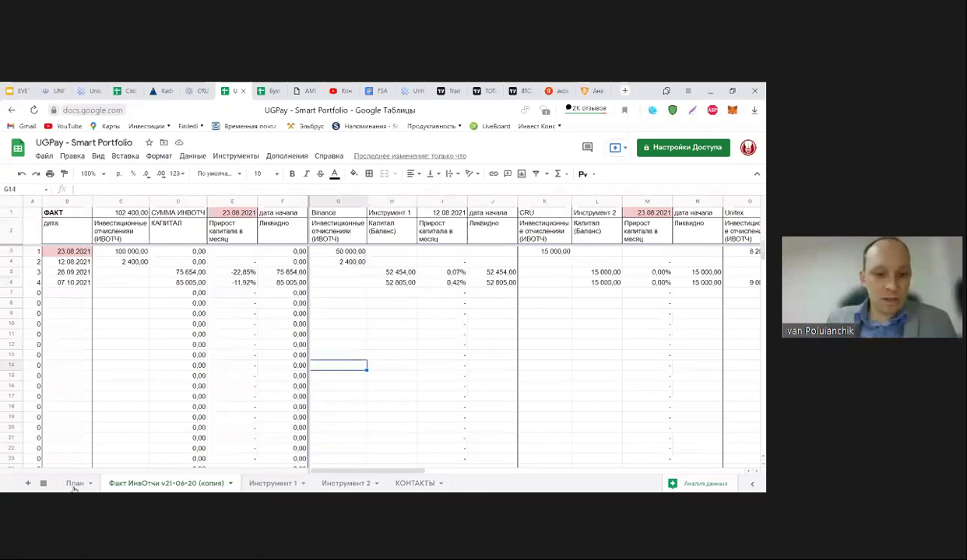
- On the План sheet, set the starting capital to 2400 and clear the monthly investment contribution (ИнвОтч)
{"action": "key", "text": "ctrl+shift+Page_Up"}
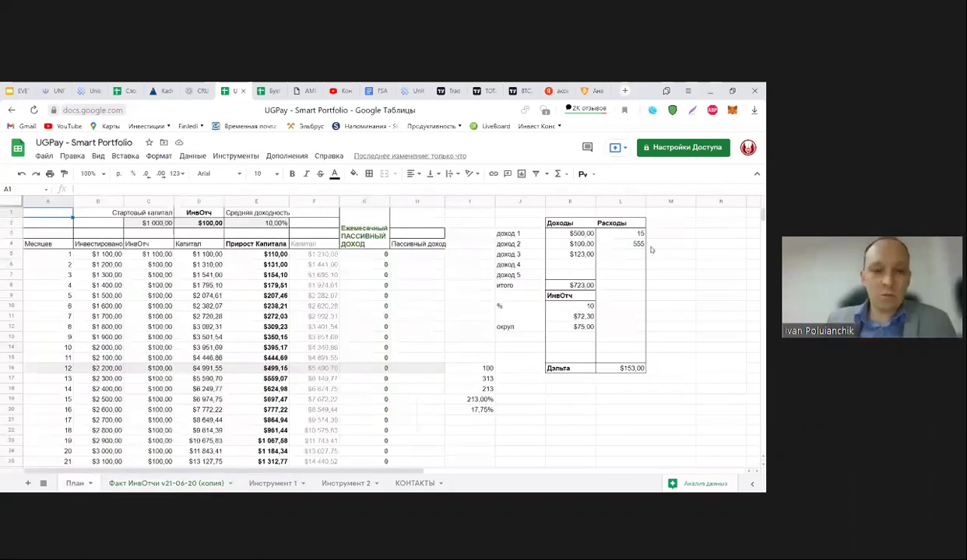
{"action": "left_click", "coordinate": [159, 224]}
{"action": "type", "text": "2"}
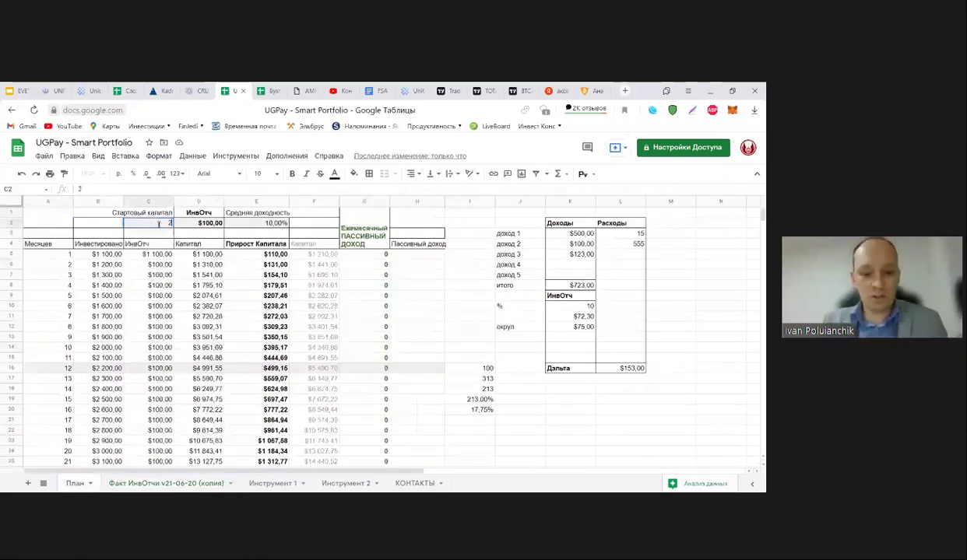
{"action": "type", "text": "400"}
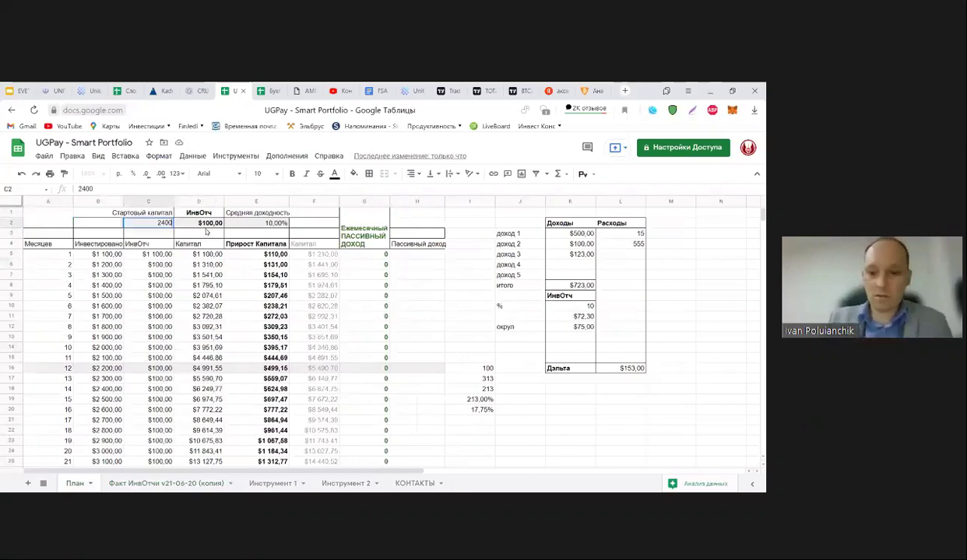
{"action": "key", "text": "Tab"}
{"action": "key", "text": "Delete"}
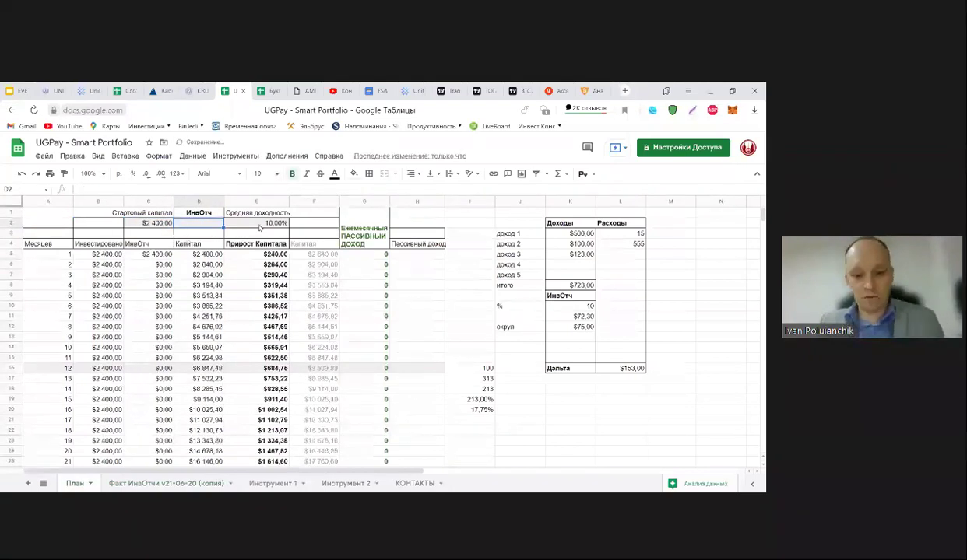
- Set the average yield (Средняя доходность) in the plan to 8,8%
{"action": "left_click", "coordinate": [259, 224]}
{"action": "type", "text": "8,8"}
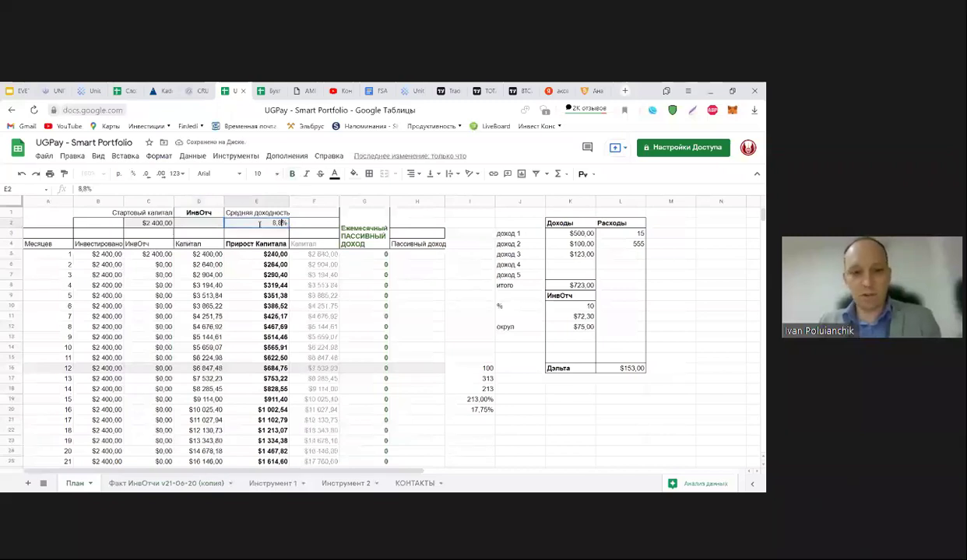
{"action": "key", "text": "Return"}
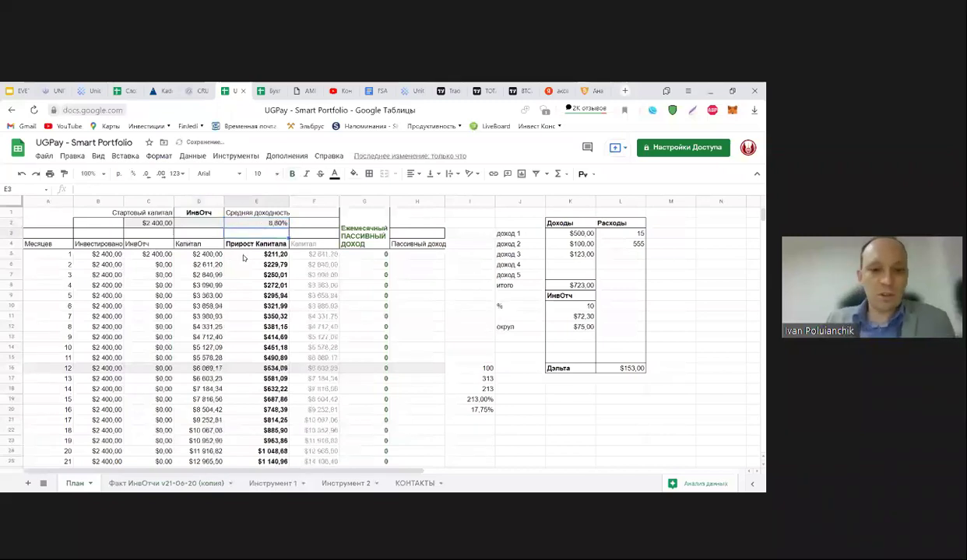
- Examine the plan's projected capital for the first months against the contributions and yield, and follow the projection through month 60
{"action": "left_click", "coordinate": [212, 274]}
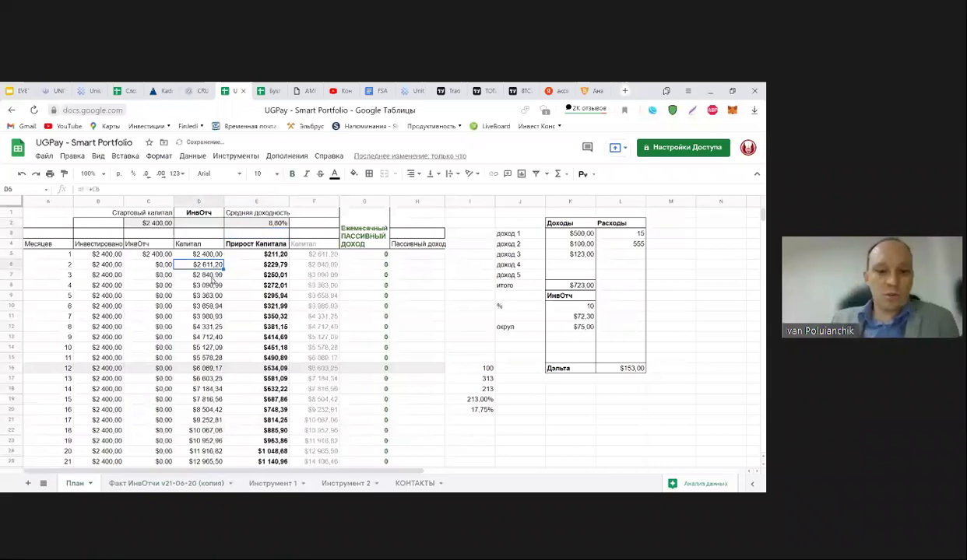
{"action": "left_click_drag", "start_coordinate": [100, 274], "coordinate": [212, 279]}
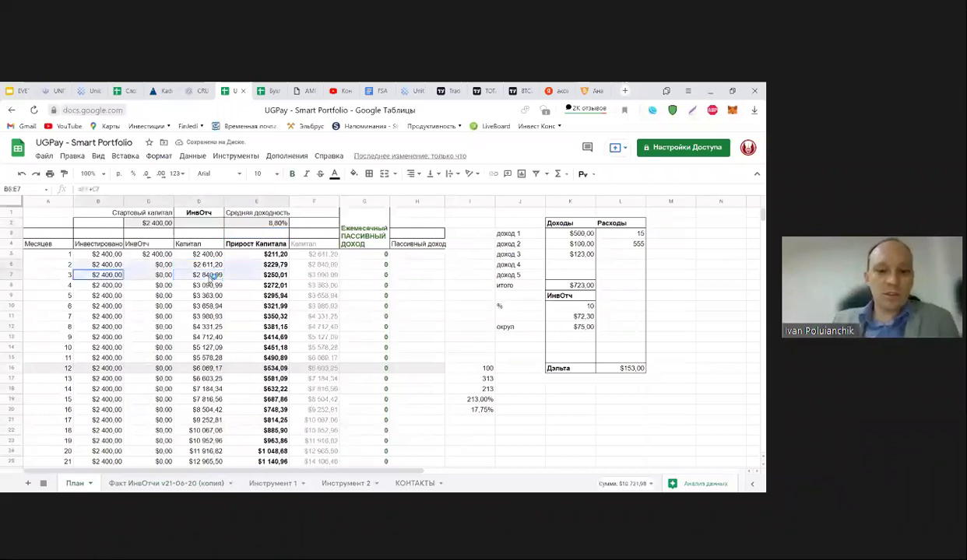
{"action": "left_click", "coordinate": [211, 277]}
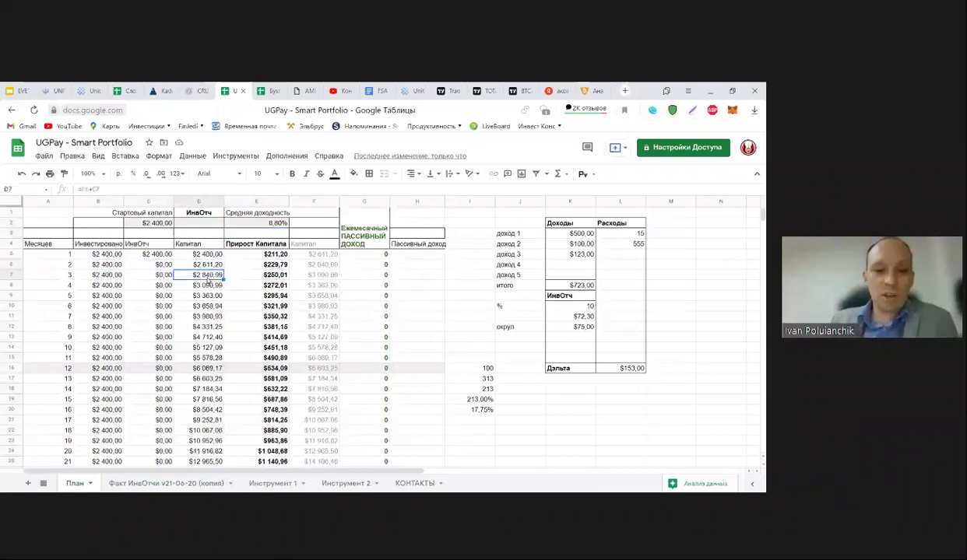
{"action": "left_click", "coordinate": [145, 254]}
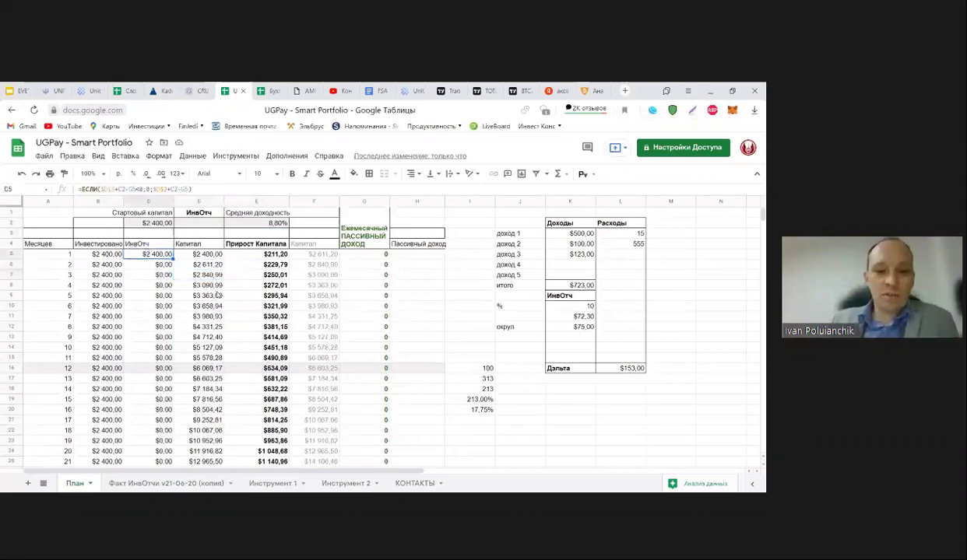
{"action": "left_click", "coordinate": [205, 274]}
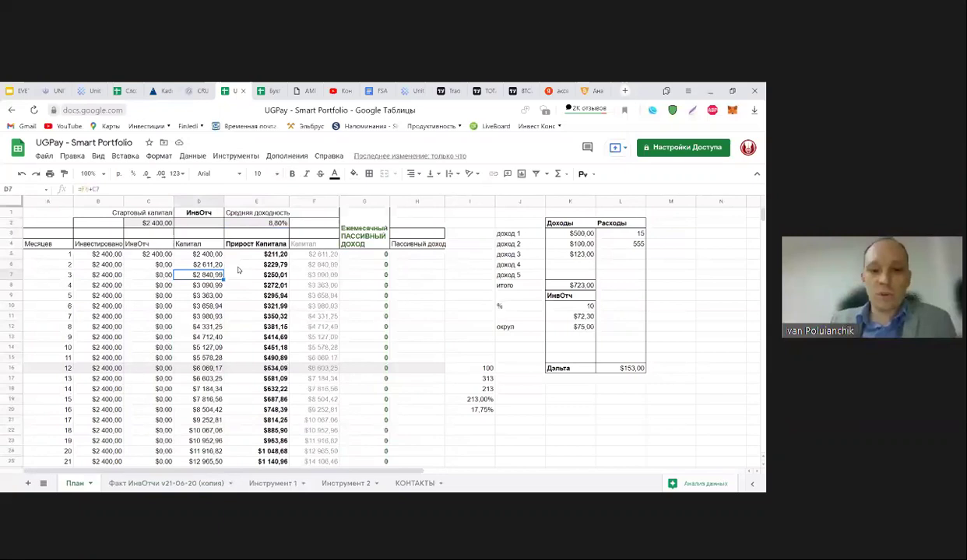
{"action": "left_click", "coordinate": [254, 226]}
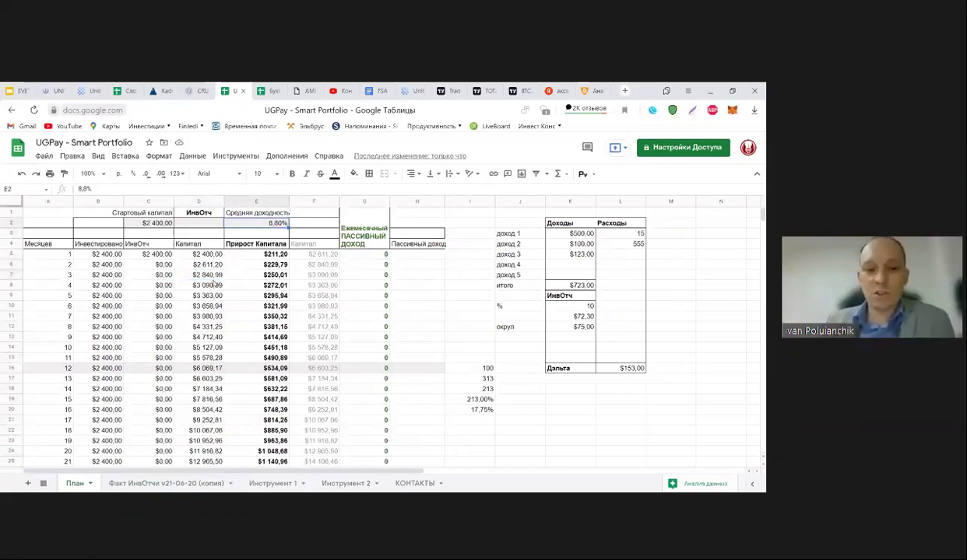
{"action": "left_click_drag", "start_coordinate": [49, 275], "coordinate": [399, 281]}
{"action": "scroll", "coordinate": [398, 288], "scroll_direction": "down", "scroll_amount": 10}
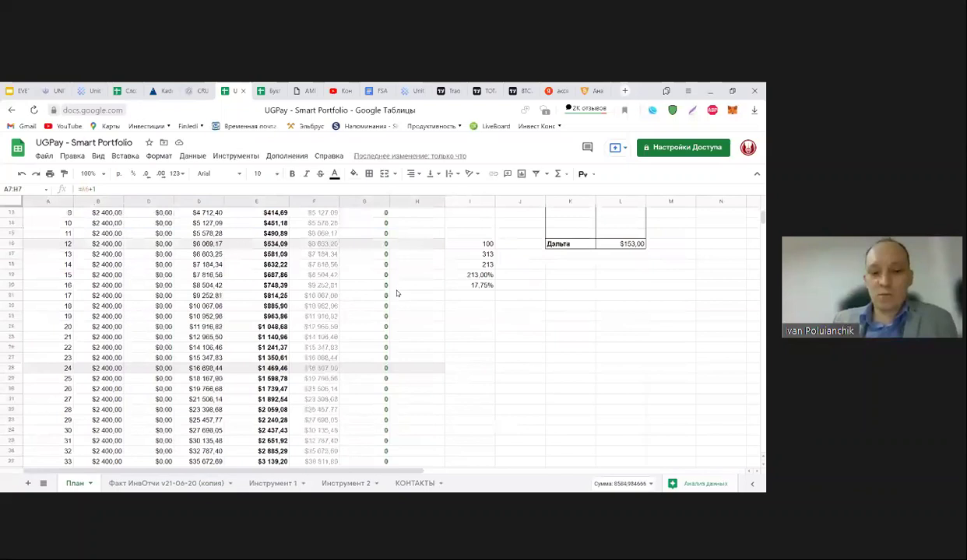
{"action": "scroll", "coordinate": [397, 293], "scroll_direction": "down", "scroll_amount": 1}
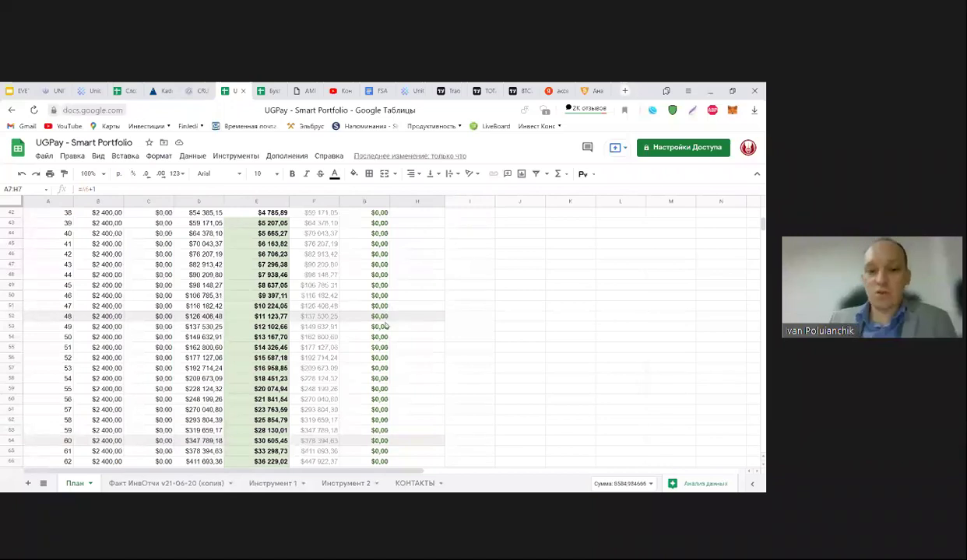
- Switch to the Бухгалтерия Smart Portfolio spreadsheet and review the Global Portfolio allocation
{"action": "scroll", "coordinate": [378, 315], "scroll_direction": "up", "scroll_amount": 10}
{"action": "left_click", "coordinate": [267, 91]}
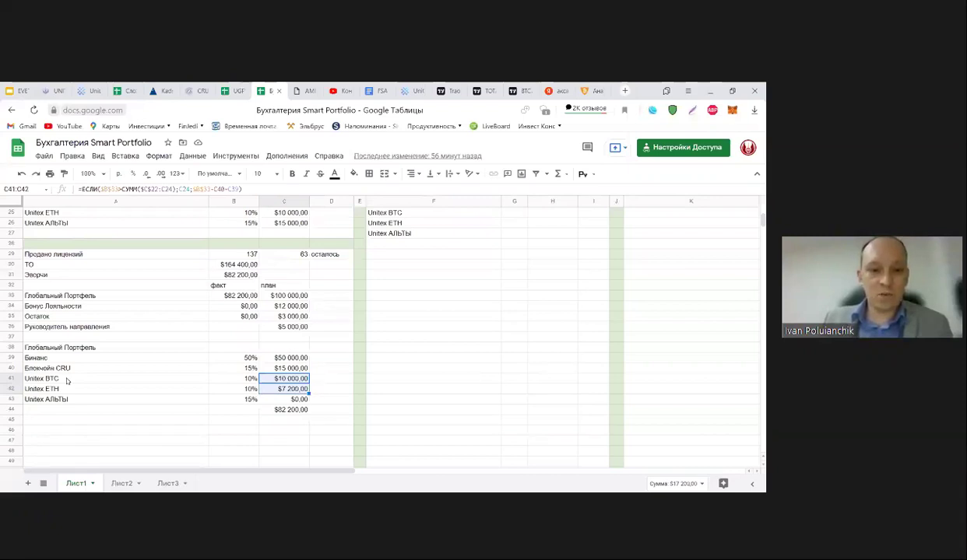
- Switch to the Smart Portfolio record keeping table in Excel and review the September investment deductions and their total
{"action": "key", "text": "alt+Tab"}
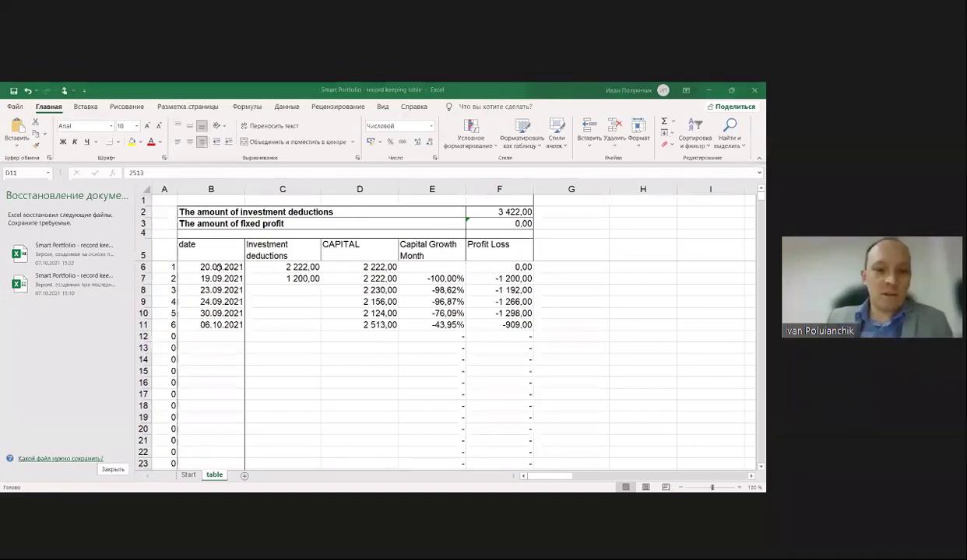
{"action": "left_click", "coordinate": [212, 269]}
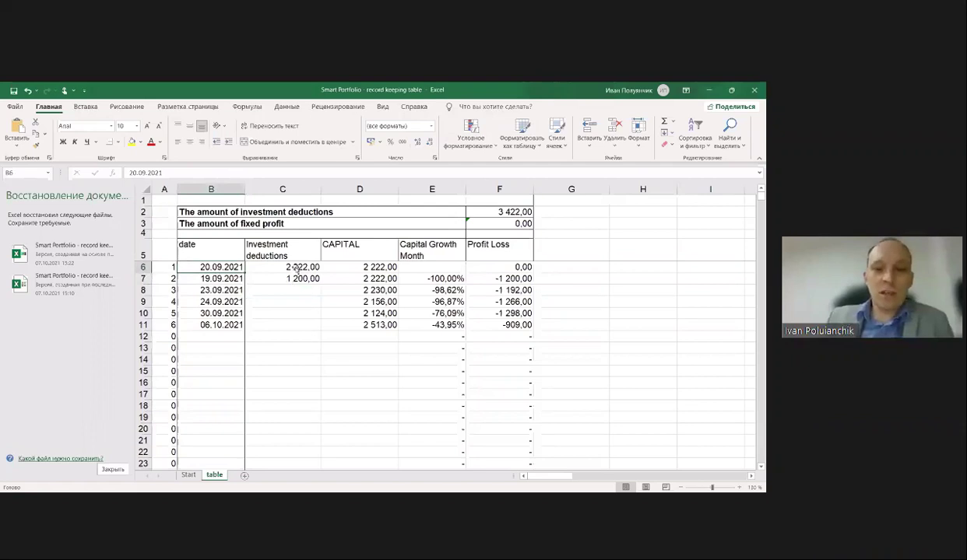
{"action": "key", "text": "Right"}
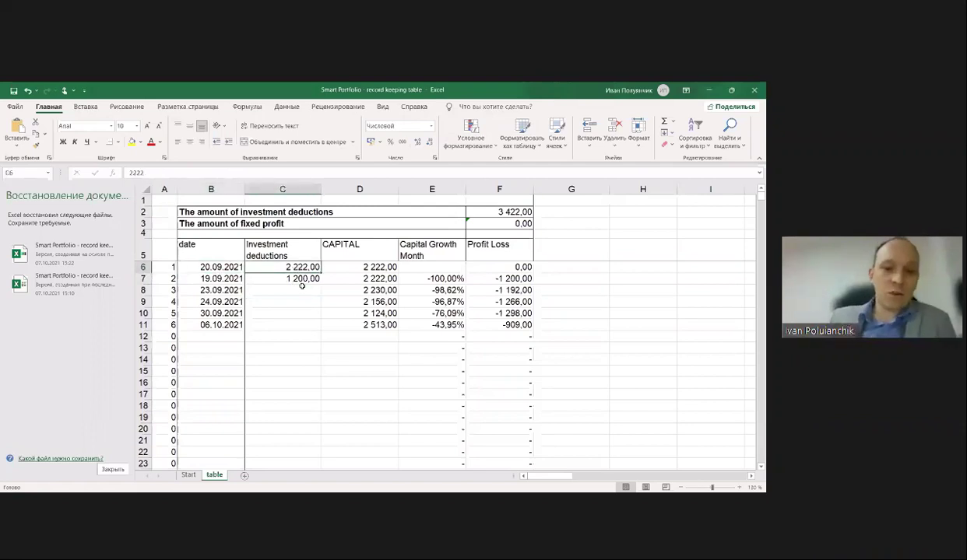
{"action": "left_click", "coordinate": [288, 278]}
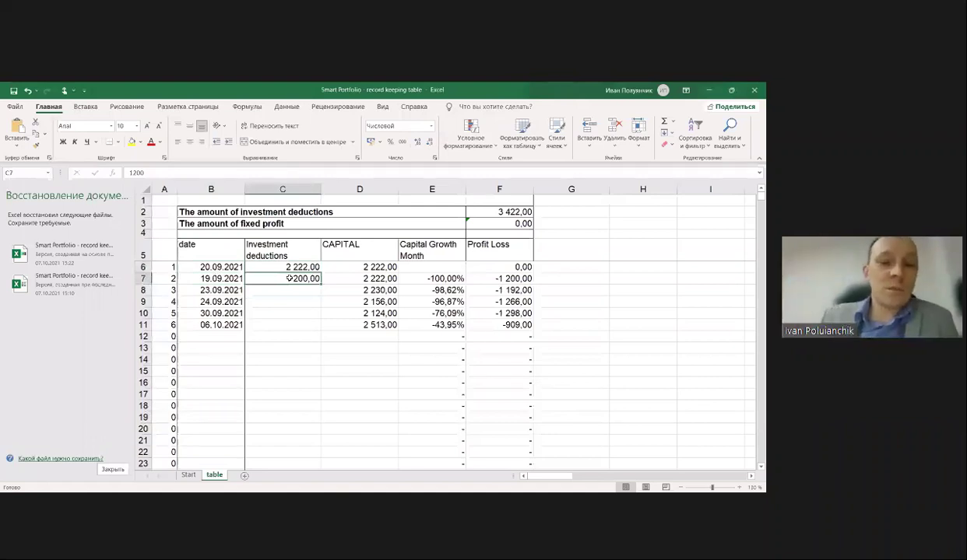
{"action": "left_click", "coordinate": [491, 211]}
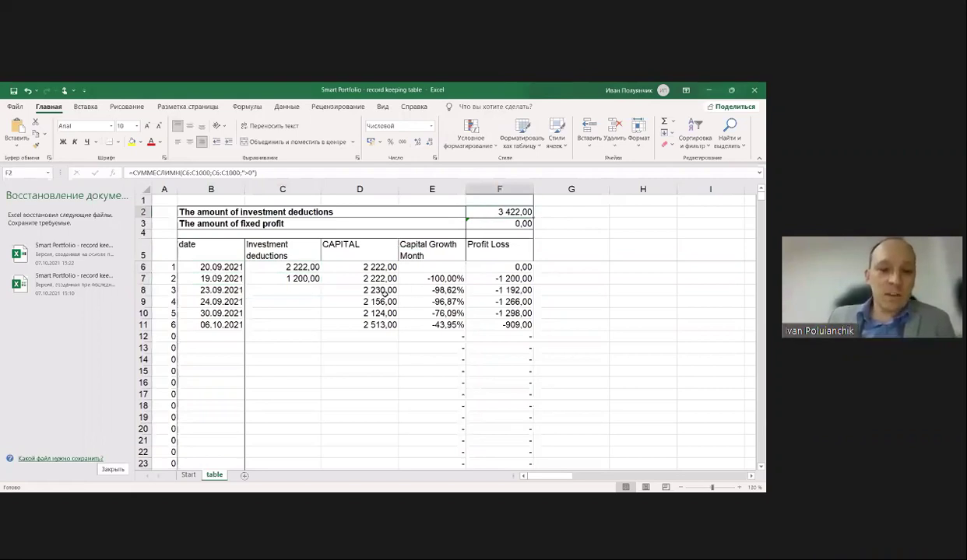
- Review the capital entries from 23.09.2021 to 06.10.2021, the last monthly growth figure and the first investment deduction
{"action": "left_click", "coordinate": [219, 291]}
{"action": "left_click", "coordinate": [224, 302]}
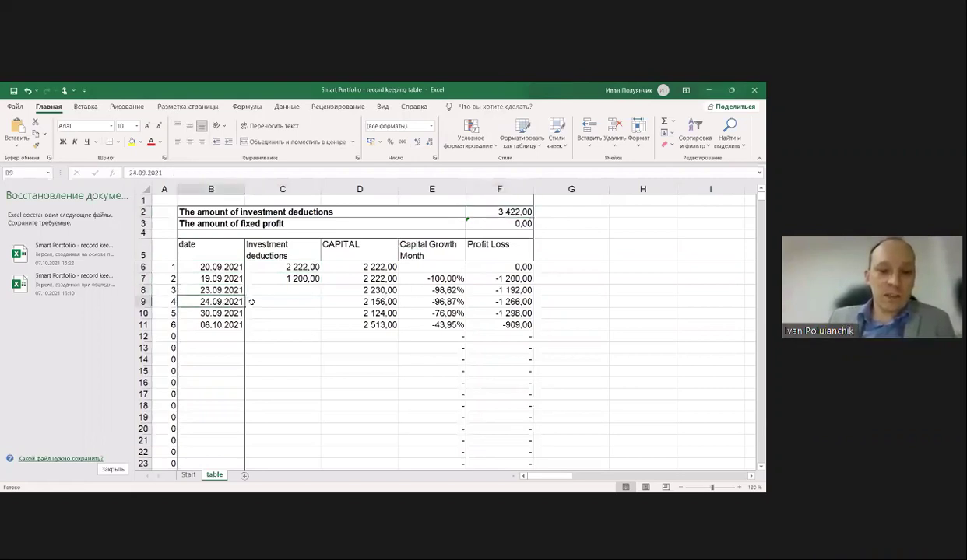
{"action": "key", "text": "Right"}
{"action": "key", "text": "Right"}
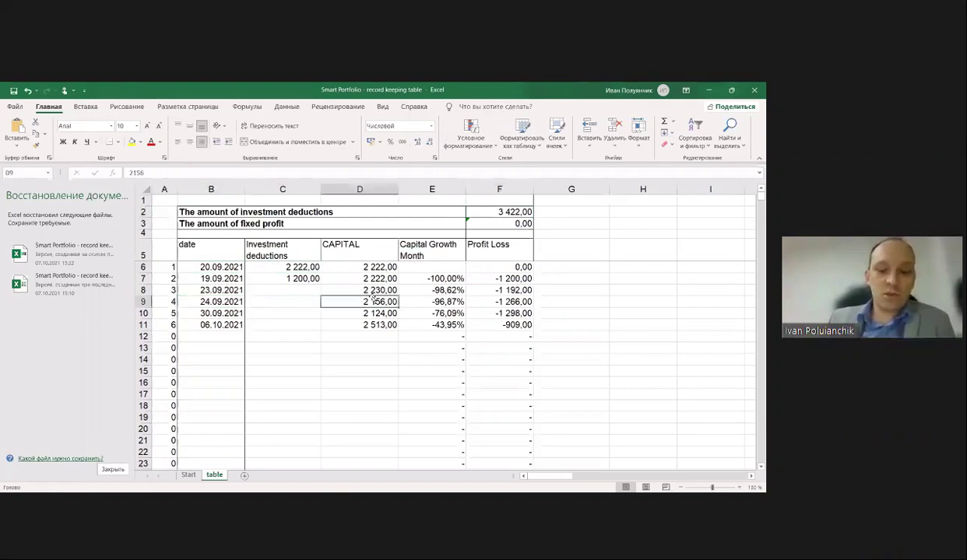
{"action": "left_click", "coordinate": [376, 313]}
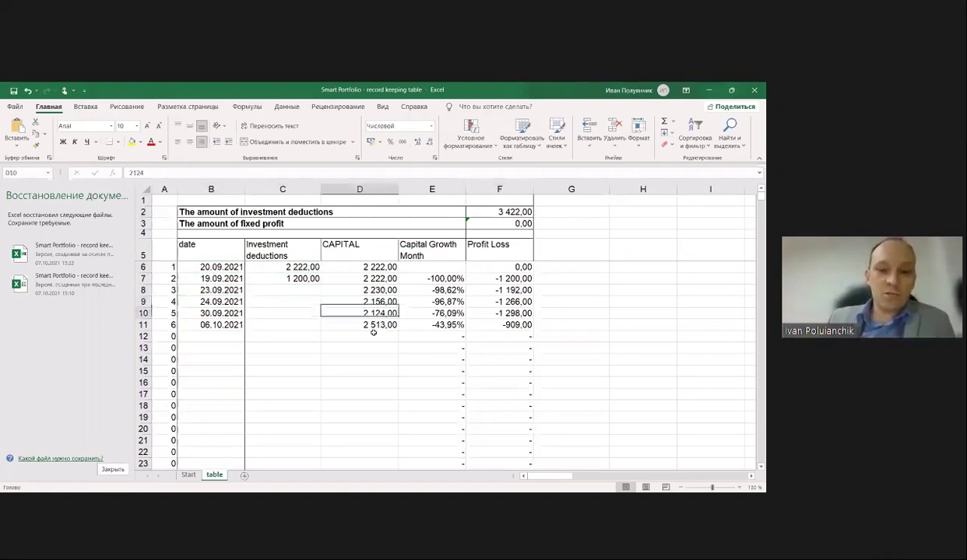
{"action": "left_click", "coordinate": [373, 327]}
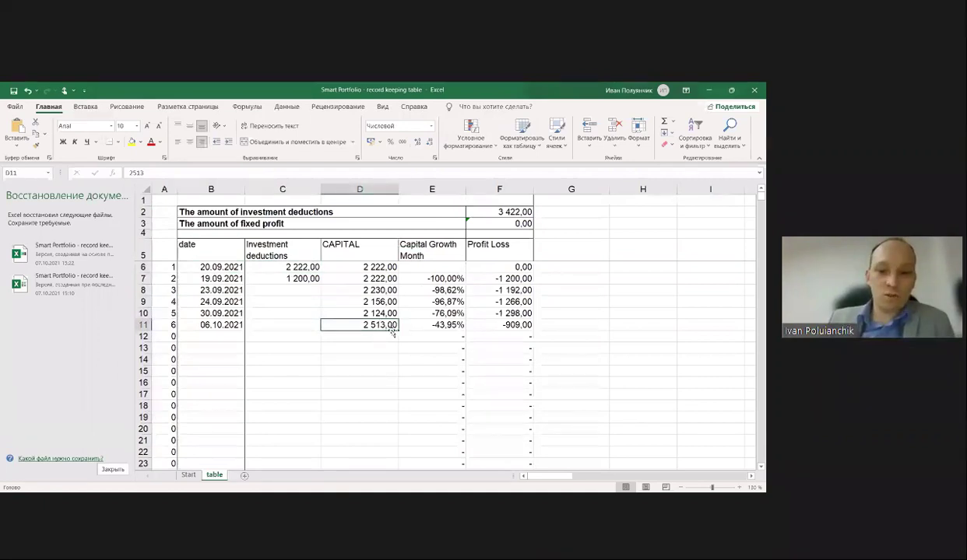
{"action": "key", "text": "Right"}
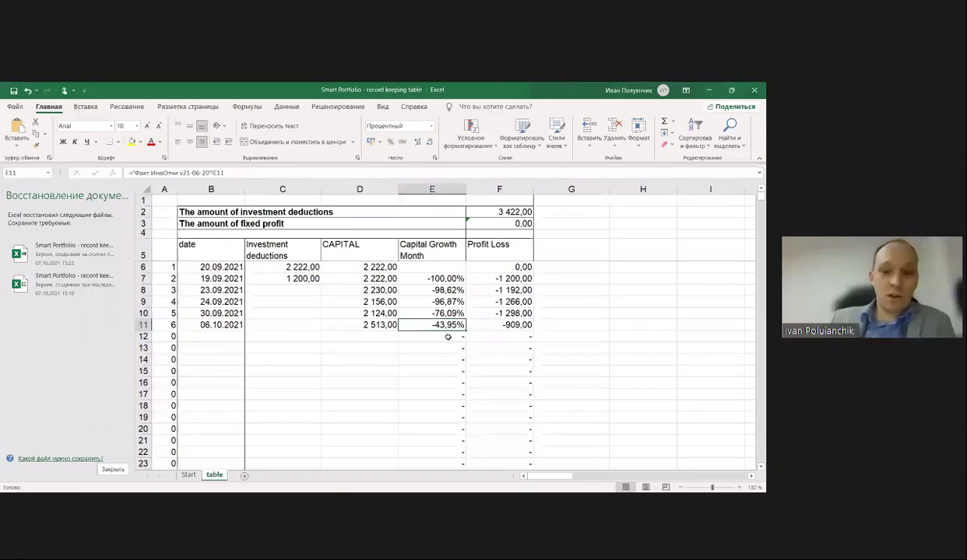
{"action": "left_click", "coordinate": [306, 267]}
{"action": "left_click", "coordinate": [350, 320]}
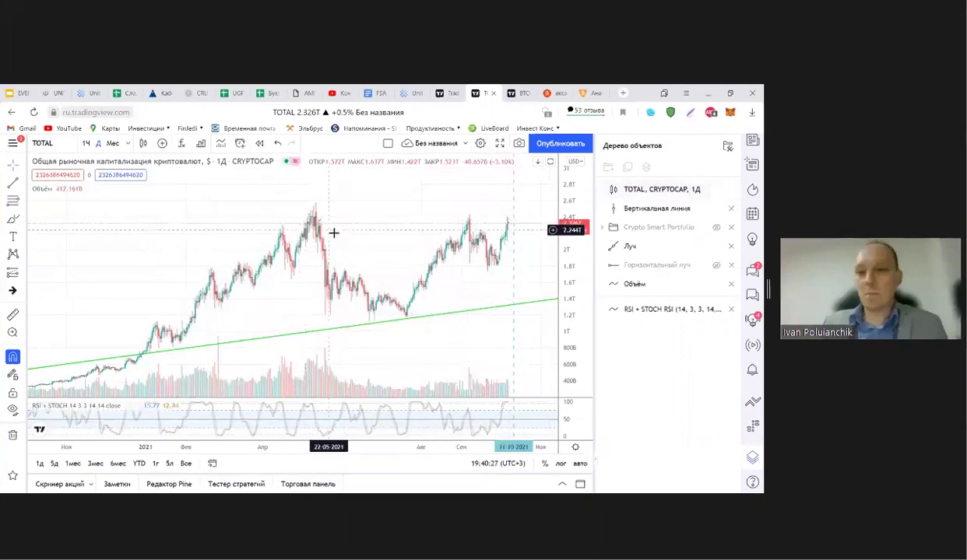
- Show the TradingView watchlist and load the Binance BTCUSD pair on the daily chart
{"action": "left_click", "coordinate": [753, 141]}
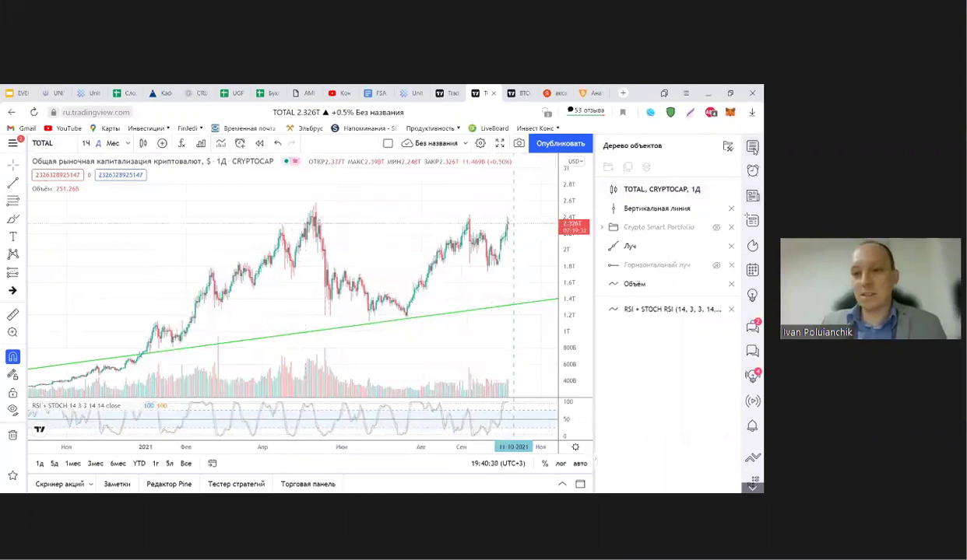
{"action": "left_click", "coordinate": [752, 147]}
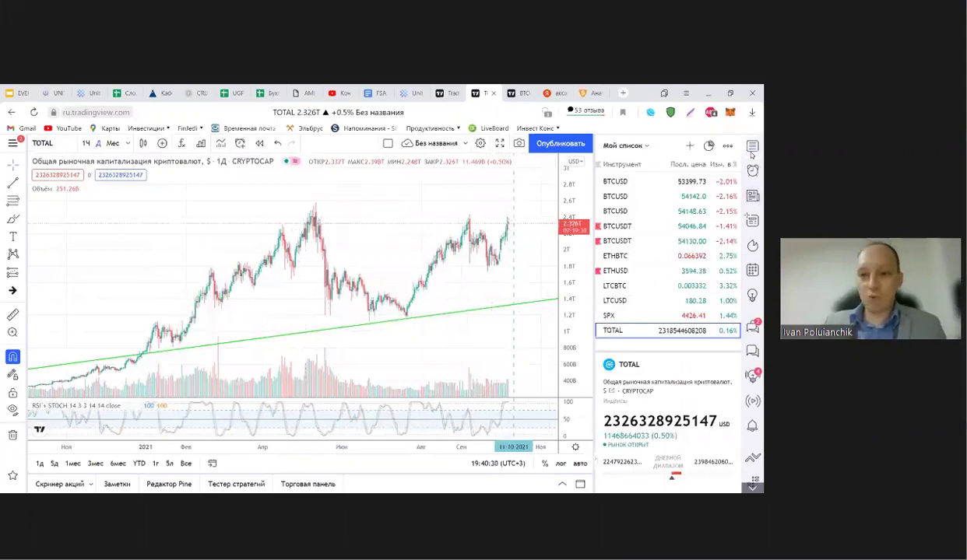
{"action": "left_click", "coordinate": [652, 182]}
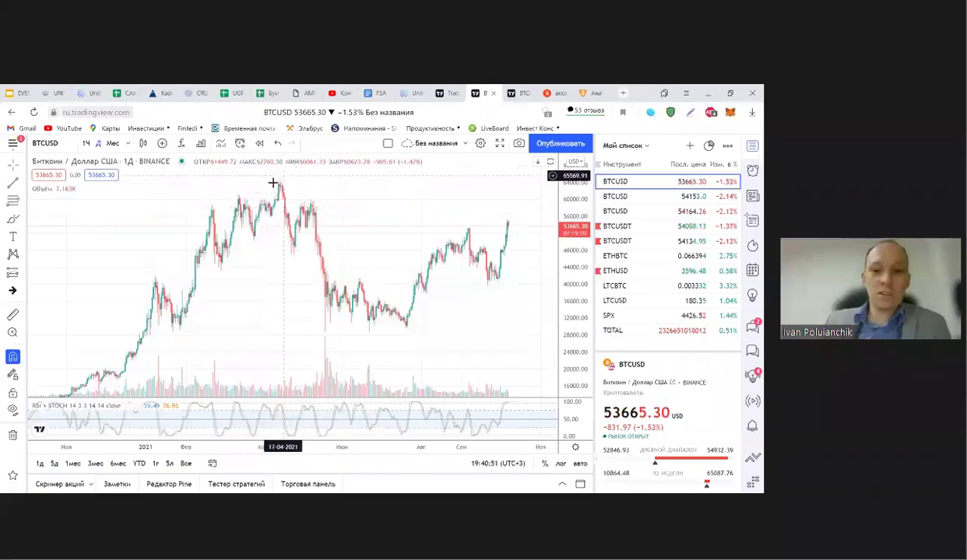
- Measure the price range on the BTCUSD daily chart from the current candle up to the April 2021 peak
{"action": "left_click", "coordinate": [21, 270]}
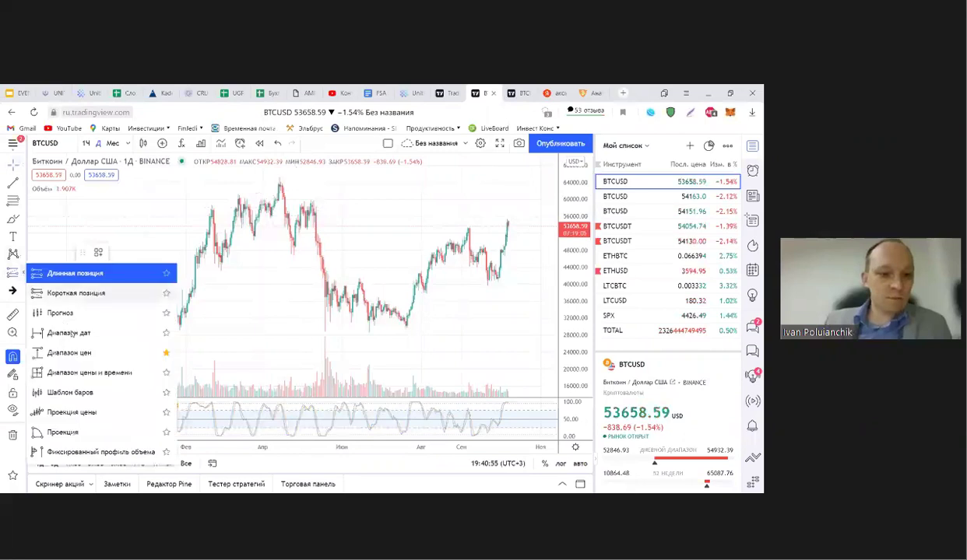
{"action": "left_click", "coordinate": [70, 352]}
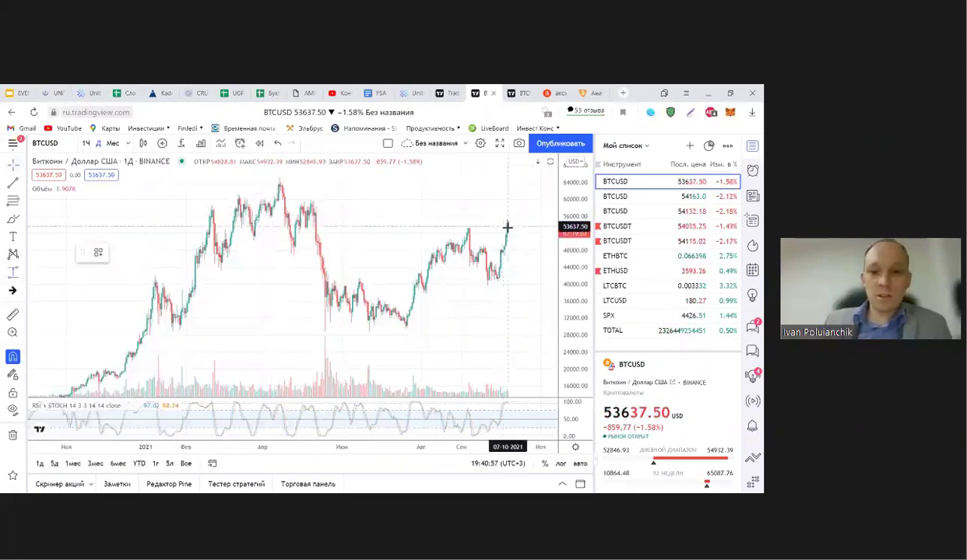
{"action": "left_click", "coordinate": [507, 226]}
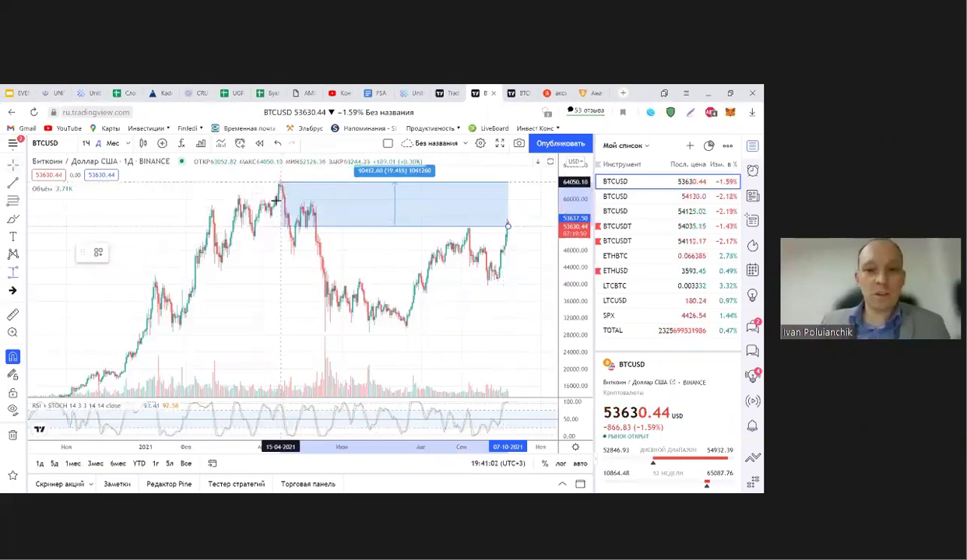
{"action": "key", "text": "Escape"}
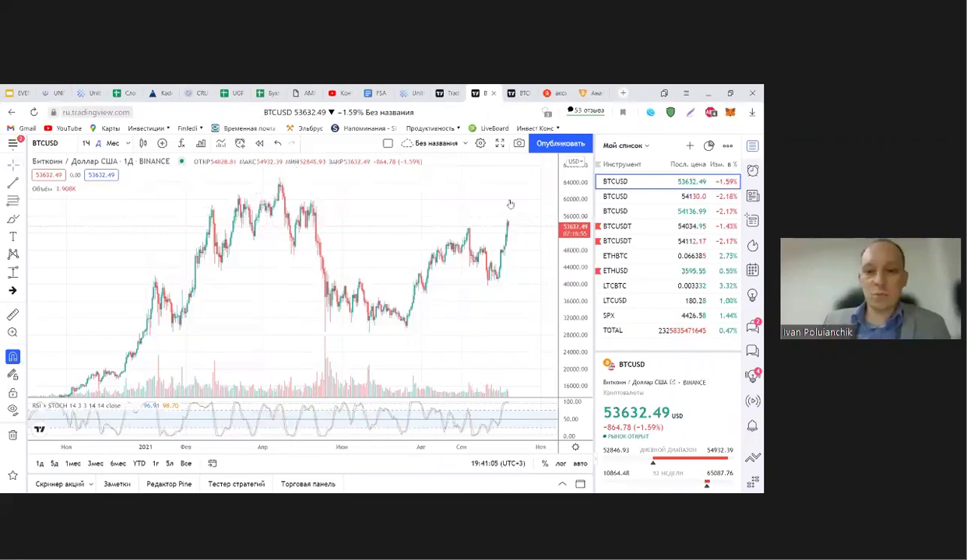
- Load the TOTAL crypto market capitalization chart and measure the range from the current candle up to the May 2021 peak
{"action": "key", "text": "shift+space"}
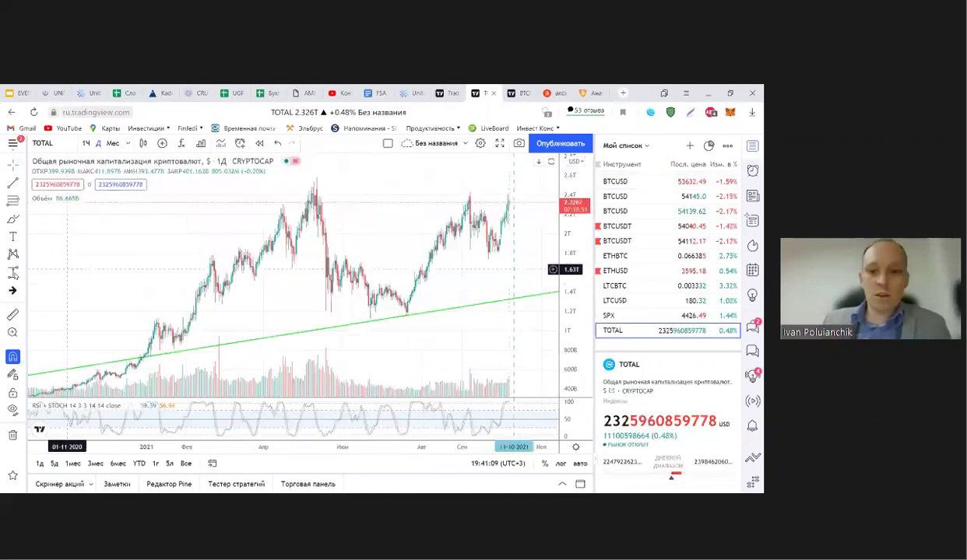
{"action": "left_click", "coordinate": [509, 202], "text": "shift"}
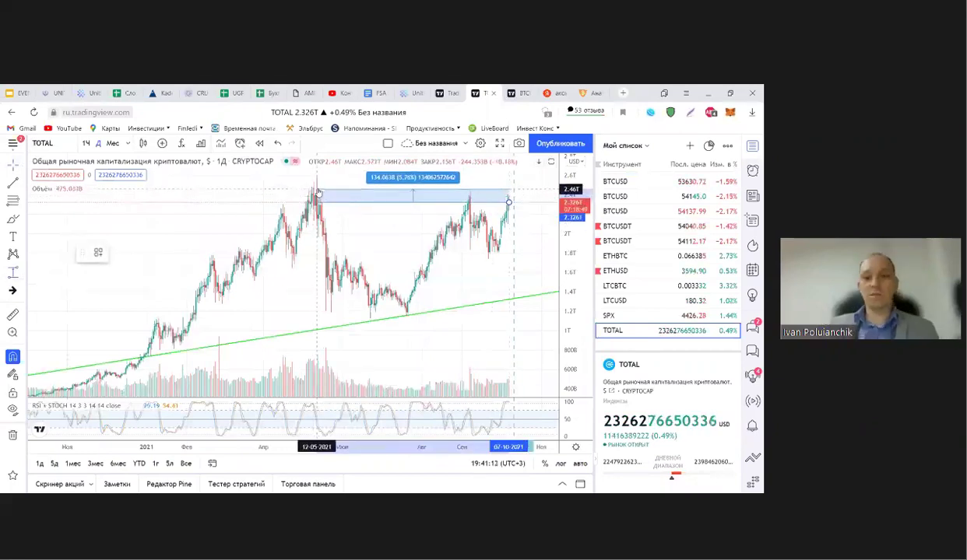
{"action": "left_click", "coordinate": [318, 190]}
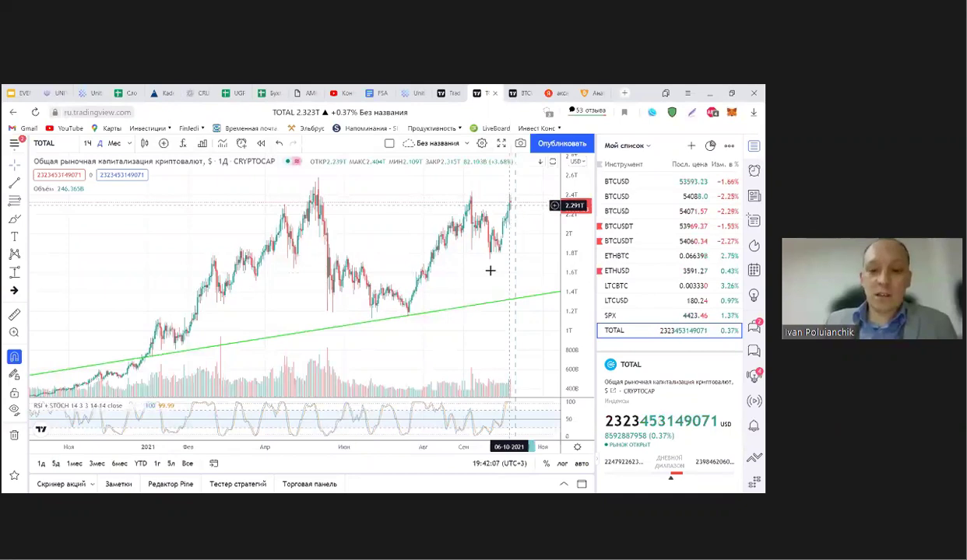
- Place a horizontal line on the TOTAL chart at about 2.393T, along the May and September 2021 highs
{"action": "left_click_drag", "start_coordinate": [466, 283], "coordinate": [402, 288]}
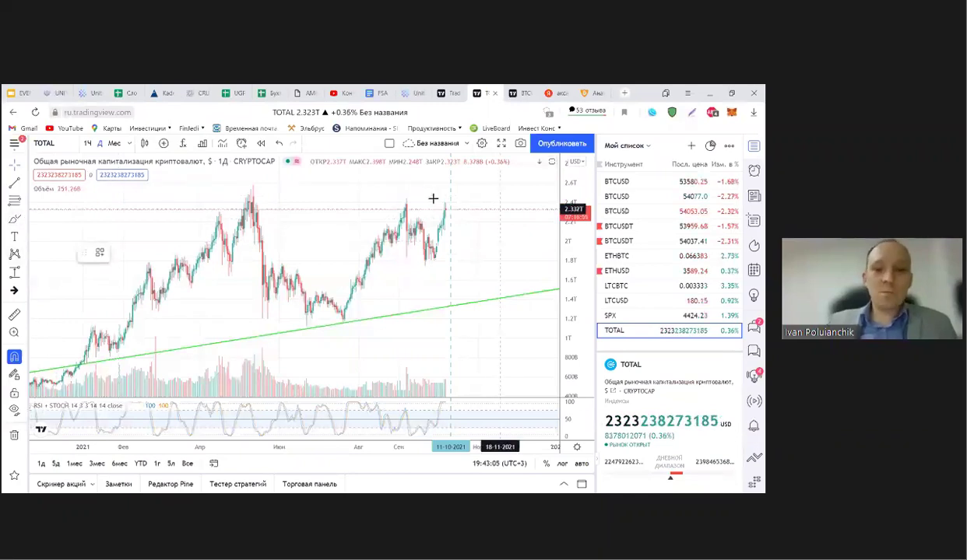
{"action": "left_click", "coordinate": [17, 183]}
{"action": "left_click", "coordinate": [330, 223]}
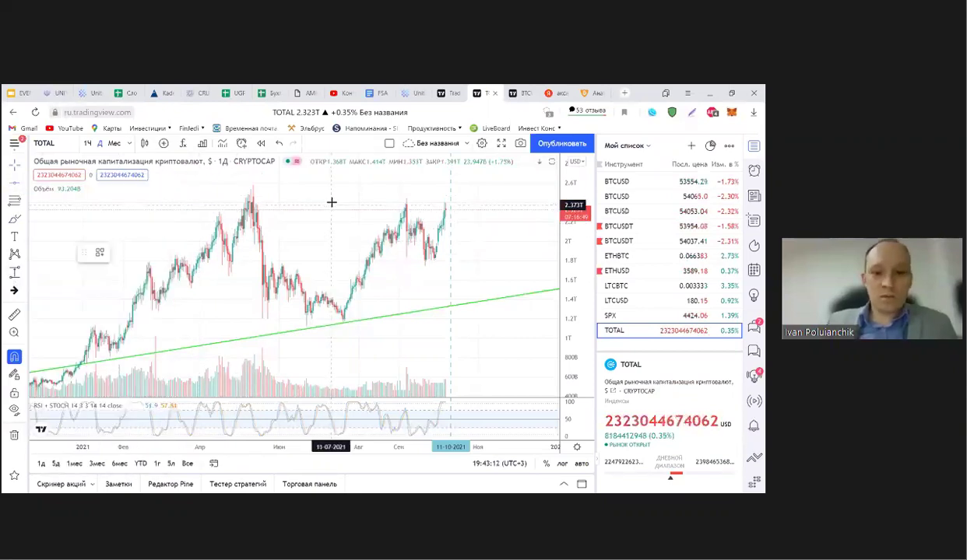
{"action": "left_click", "coordinate": [302, 254]}
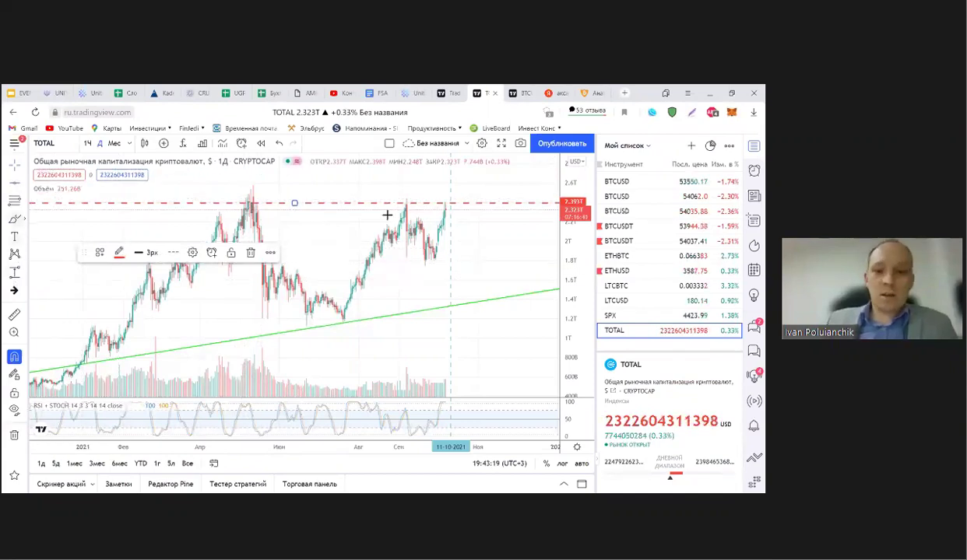
- Brush a wavy rising forecast from the current candle through the red dashed line, ending around 28-11-2021
{"action": "left_click", "coordinate": [442, 210]}
{"action": "left_click", "coordinate": [446, 208]}
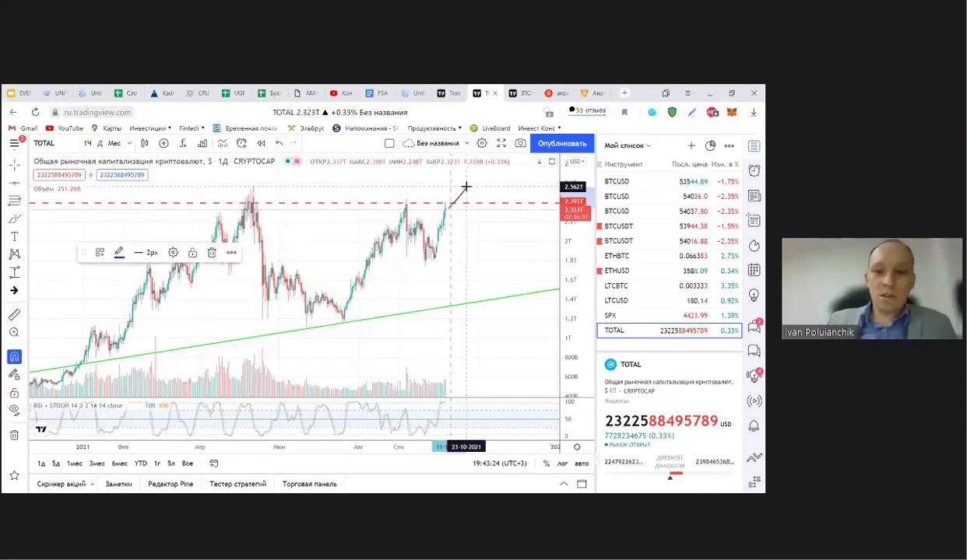
{"action": "left_click", "coordinate": [491, 200]}
{"action": "left_click", "coordinate": [494, 187]}
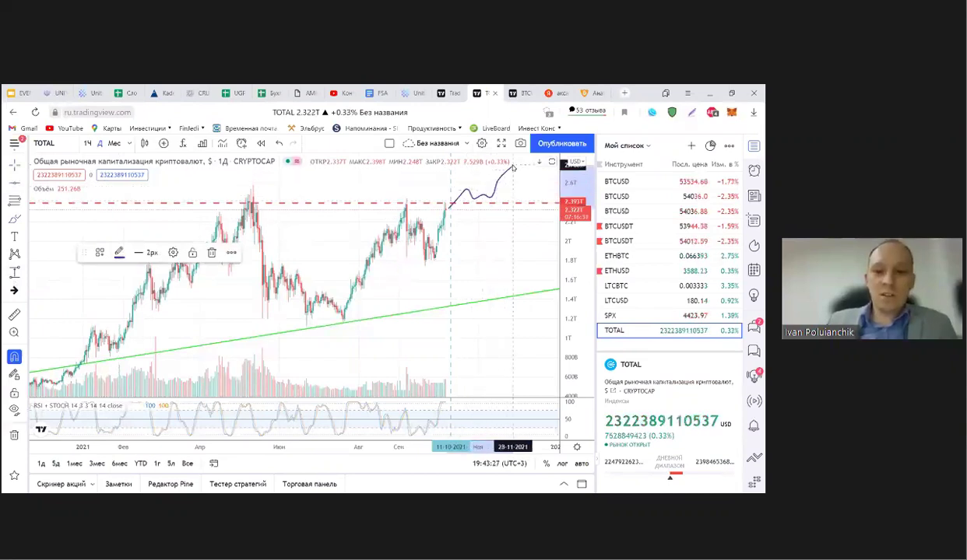
{"action": "left_click", "coordinate": [511, 165]}
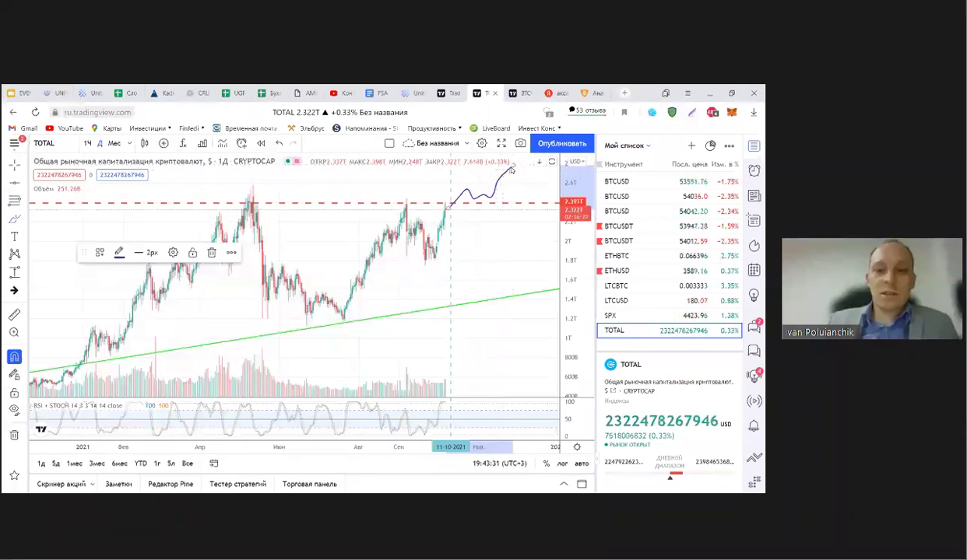
- Brush a falling forecast from the current candle to about 1.5T near the green trendline, rebounding to about 2T
{"action": "left_click", "coordinate": [453, 207]}
{"action": "left_click", "coordinate": [455, 226]}
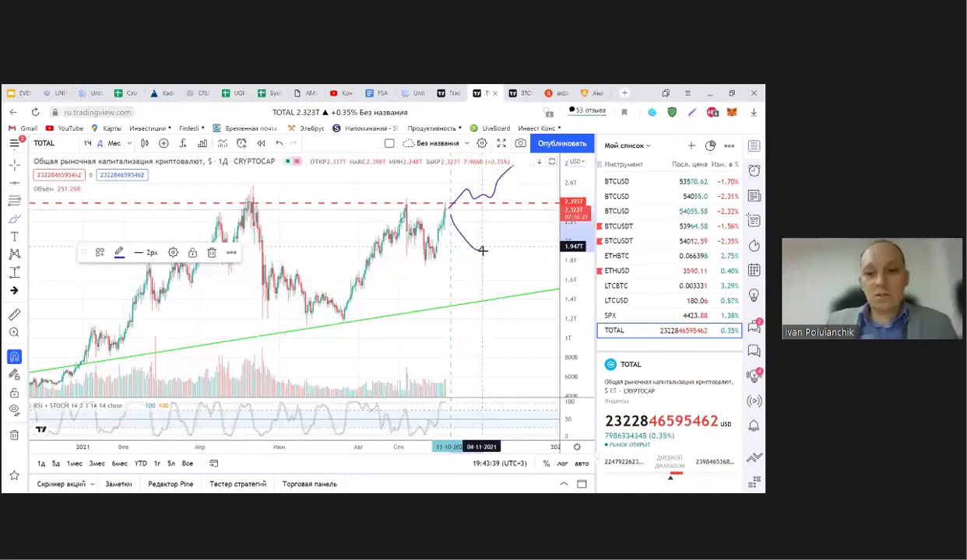
{"action": "left_click", "coordinate": [492, 253]}
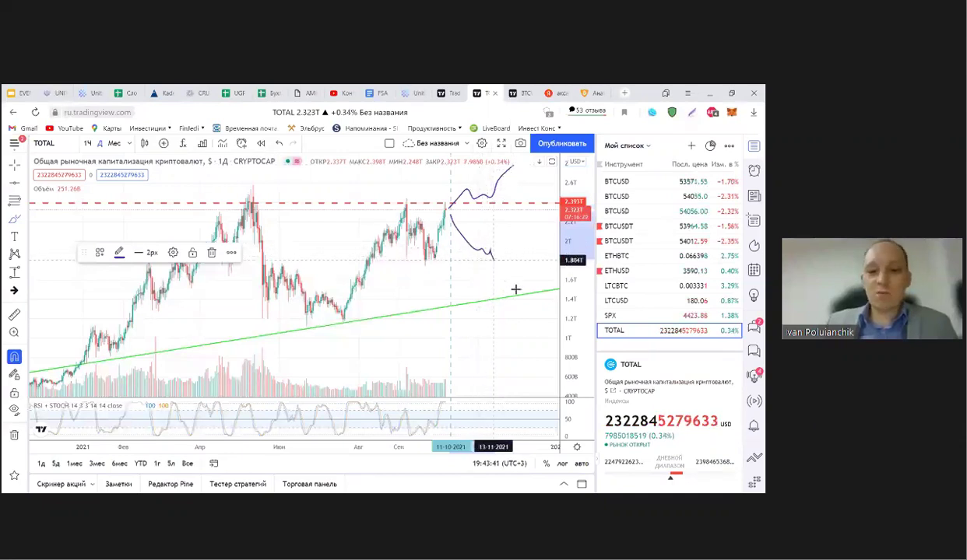
{"action": "left_click_drag", "start_coordinate": [526, 275], "coordinate": [531, 249]}
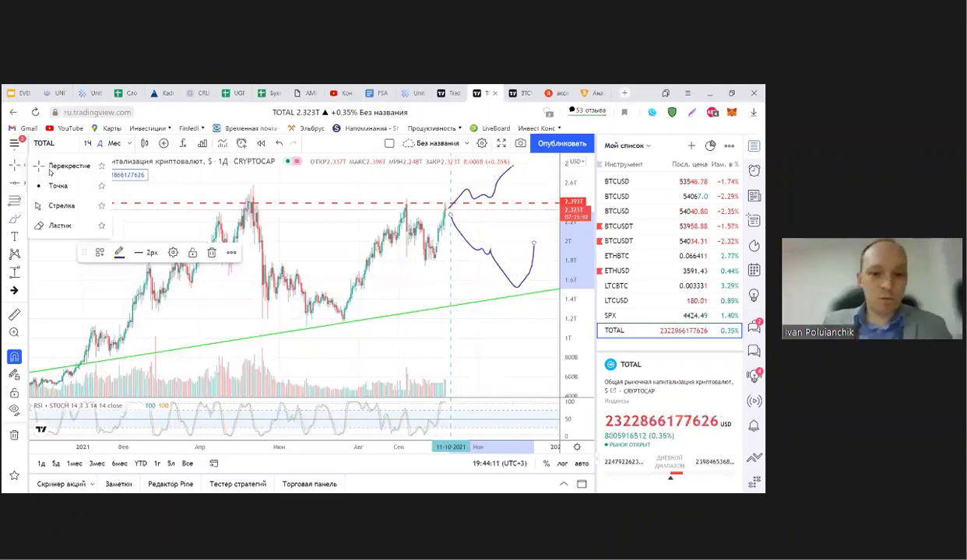
- Extend both brushed forecasts as wavy rising paths to about 4.8T, the upper into July 2022 and the lower to late 2022
{"action": "scroll", "coordinate": [421, 288], "scroll_direction": "right", "scroll_amount": 5}
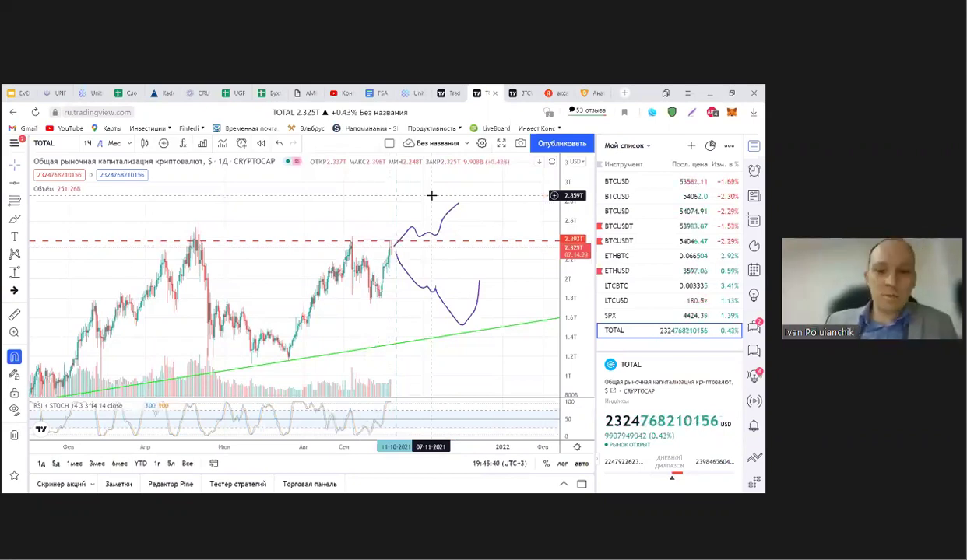
{"action": "scroll", "coordinate": [418, 219], "scroll_direction": "up", "scroll_amount": 2}
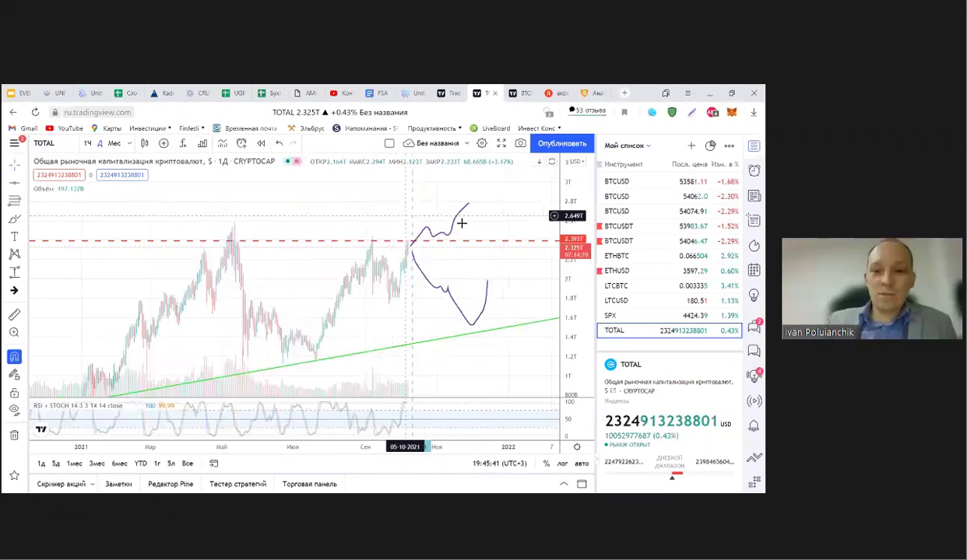
{"action": "scroll", "coordinate": [461, 223], "scroll_direction": "down", "scroll_amount": 5}
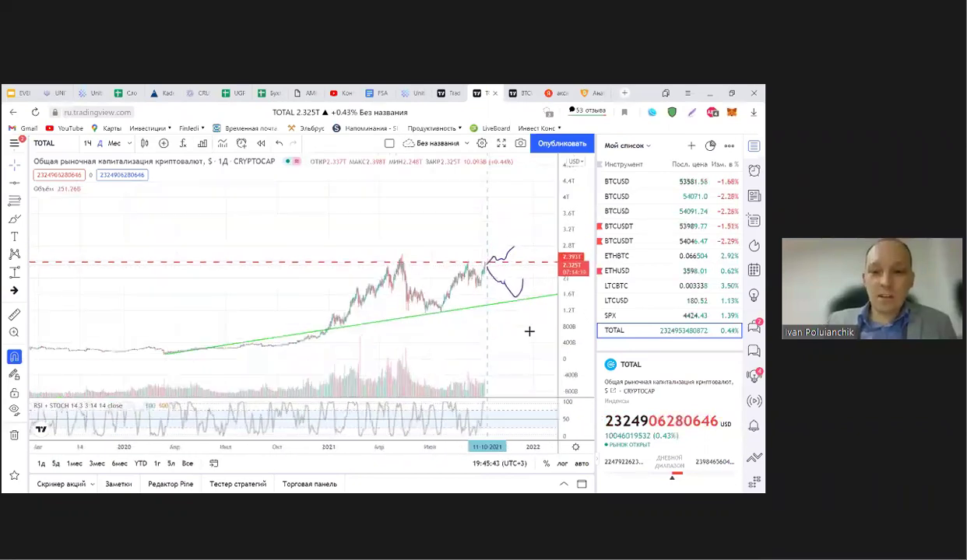
{"action": "left_click_drag", "start_coordinate": [483, 336], "coordinate": [277, 307]}
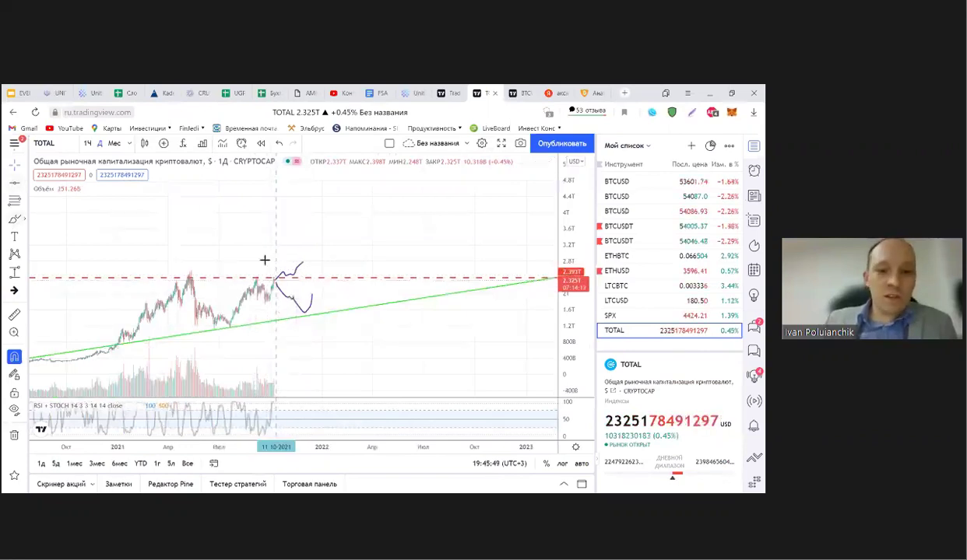
{"action": "mouse_move", "coordinate": [300, 261]}
{"action": "left_mouse_down"}
{"action": "mouse_move", "coordinate": [376, 210]}
{"action": "mouse_move", "coordinate": [393, 229]}
{"action": "mouse_move", "coordinate": [431, 171]}
{"action": "left_mouse_up"}
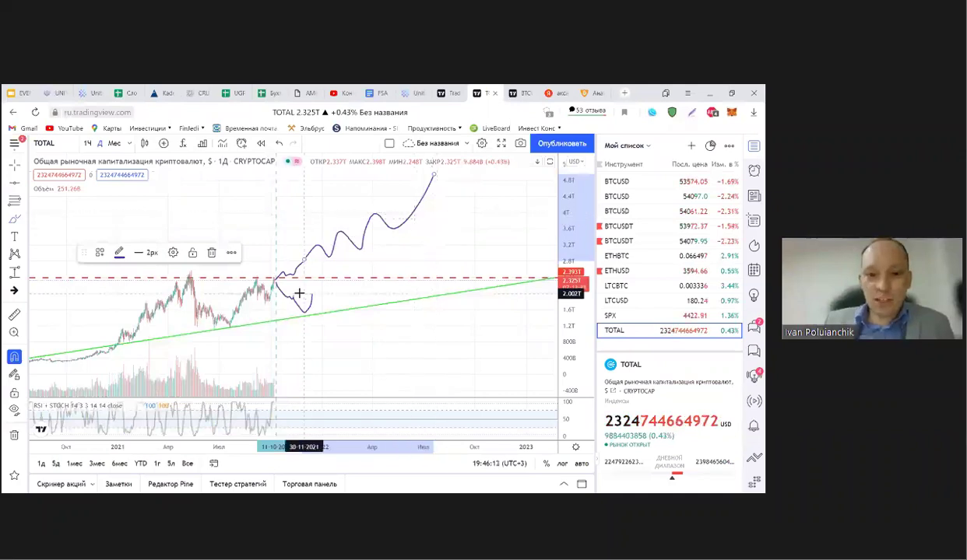
{"action": "mouse_move", "coordinate": [313, 294]}
{"action": "left_mouse_down"}
{"action": "mouse_move", "coordinate": [343, 298]}
{"action": "mouse_move", "coordinate": [349, 287]}
{"action": "mouse_move", "coordinate": [363, 296]}
{"action": "mouse_move", "coordinate": [427, 257]}
{"action": "mouse_move", "coordinate": [518, 170]}
{"action": "left_mouse_up"}
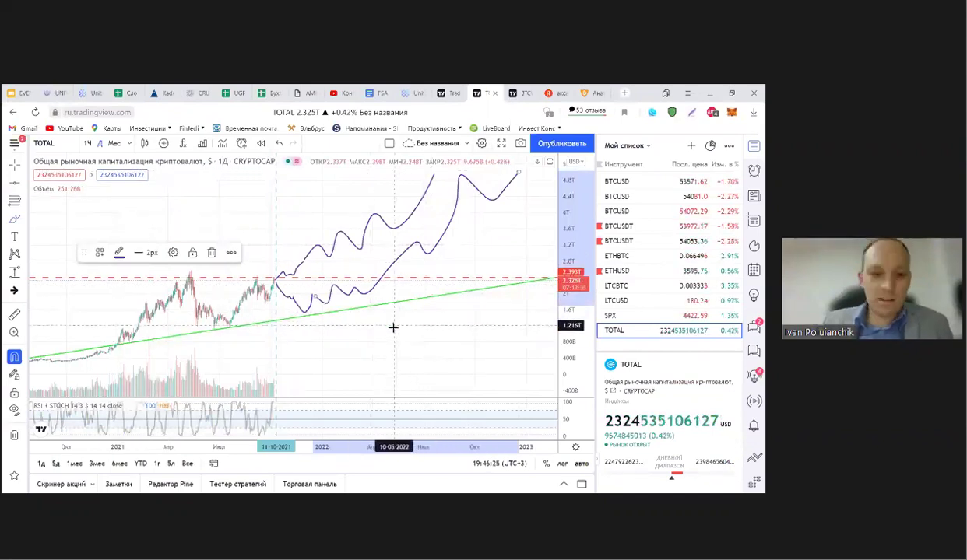
- Brush vertical strokes across the early part of both forecast paths, between October and December 2021
{"action": "scroll", "coordinate": [393, 328], "scroll_direction": "down", "scroll_amount": 2}
{"action": "scroll", "coordinate": [393, 328], "scroll_direction": "down", "scroll_amount": 2}
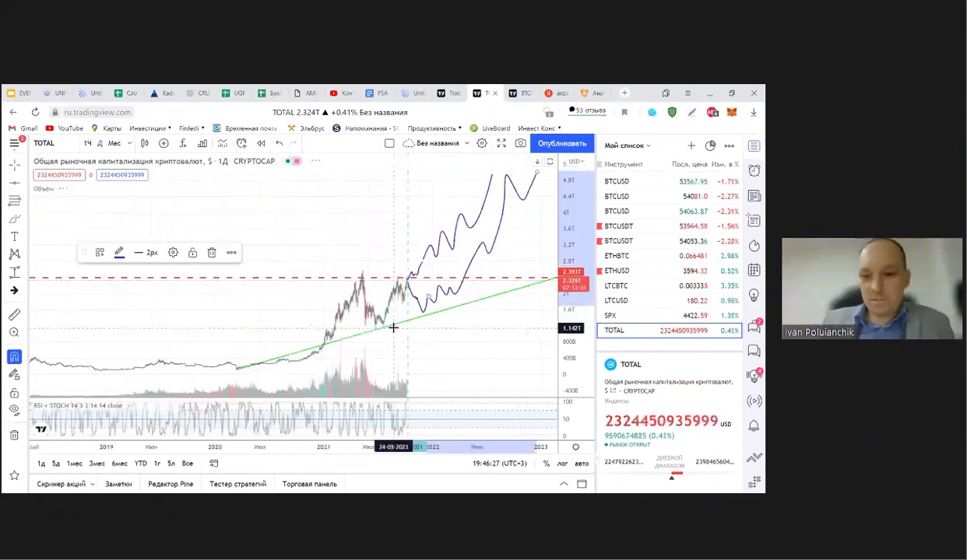
{"action": "scroll", "coordinate": [394, 321], "scroll_direction": "up", "scroll_amount": 2}
{"action": "scroll", "coordinate": [393, 308], "scroll_direction": "up", "scroll_amount": 1}
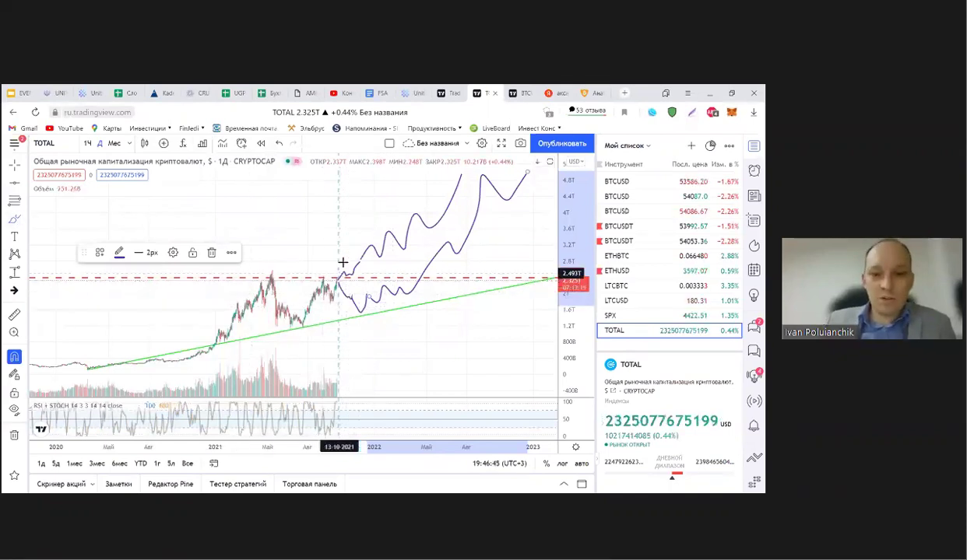
{"action": "mouse_move", "coordinate": [353, 299]}
{"action": "left_mouse_down"}
{"action": "mouse_move", "coordinate": [355, 318]}
{"action": "mouse_move", "coordinate": [374, 260]}
{"action": "mouse_move", "coordinate": [371, 316]}
{"action": "mouse_move", "coordinate": [389, 306]}
{"action": "left_mouse_up"}
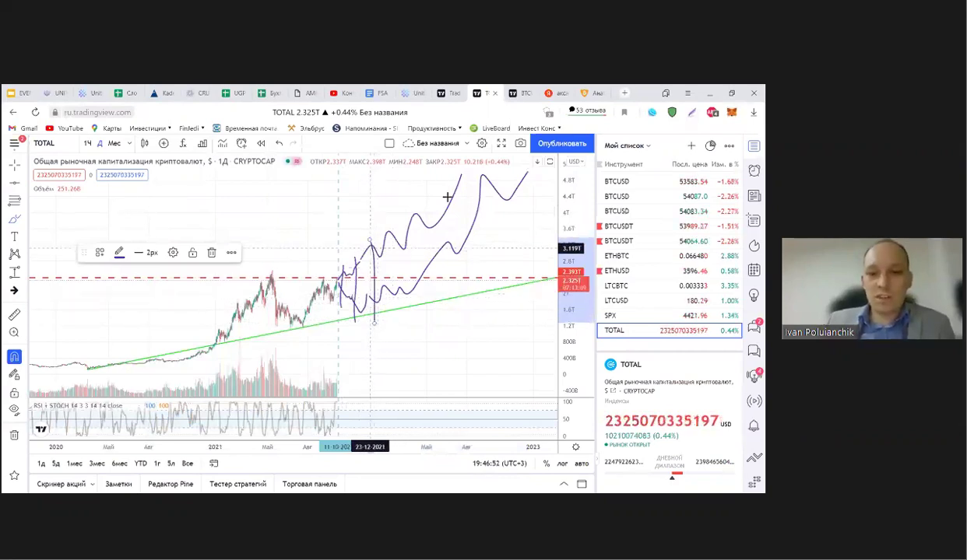
- Brush a horizontal target line at about 4.6T with circles where the forecasts cross it, and draw a question mark below
{"action": "left_click_drag", "start_coordinate": [427, 187], "coordinate": [537, 187]}
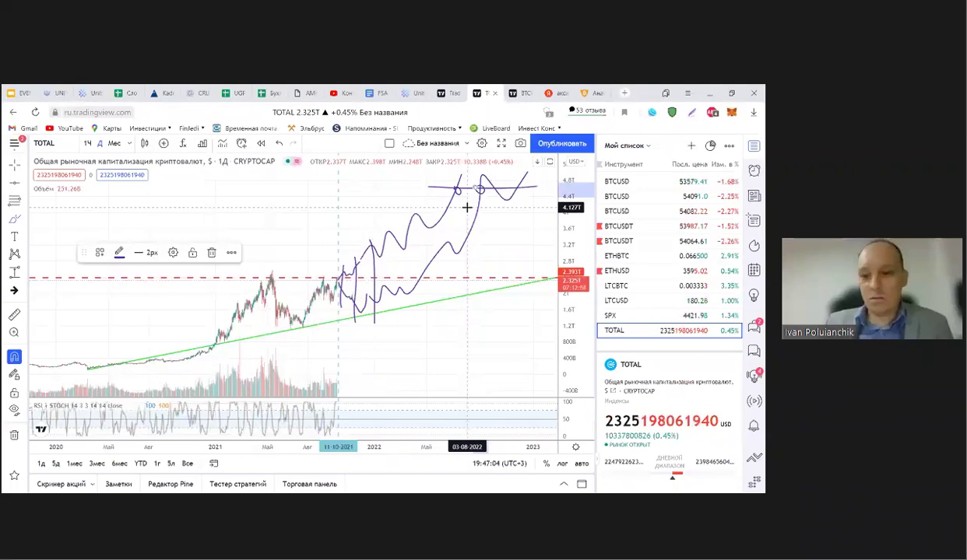
{"action": "left_click_drag", "start_coordinate": [469, 236], "coordinate": [478, 195]}
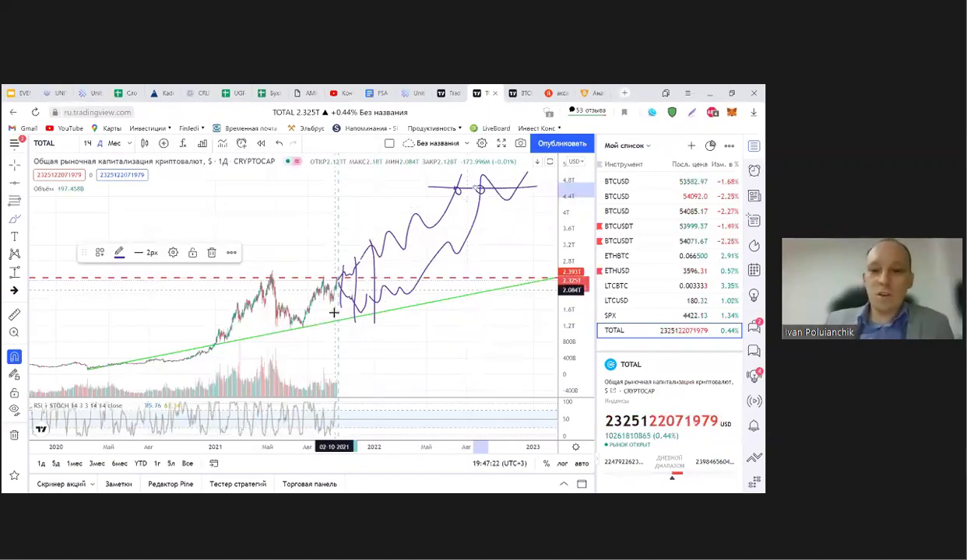
{"action": "mouse_move", "coordinate": [479, 245]}
{"action": "left_mouse_down"}
{"action": "mouse_move", "coordinate": [497, 231]}
{"action": "mouse_move", "coordinate": [492, 297]}
{"action": "left_mouse_up"}
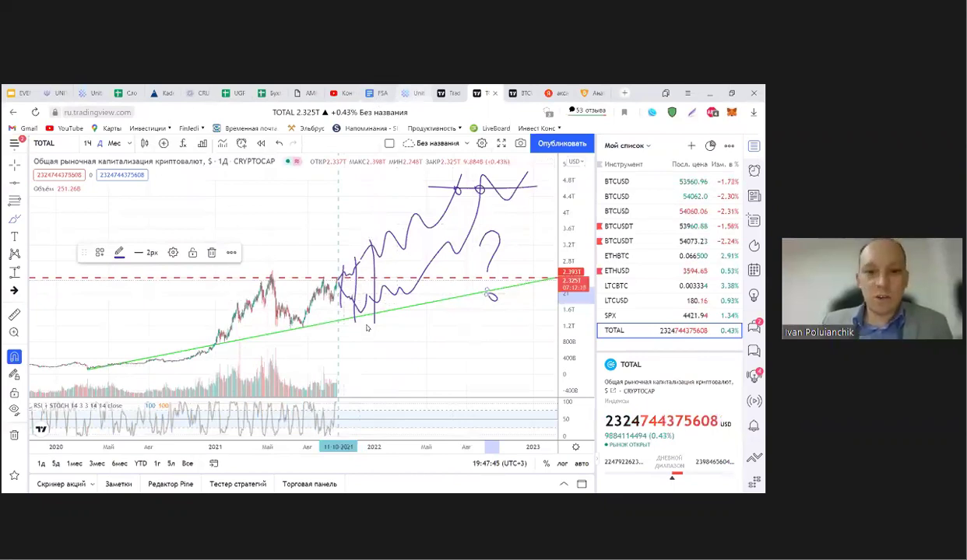
- Switch to the UnitEx exchange and set the CRU-USDU chart to the one-day timeframe
{"action": "left_click", "coordinate": [414, 93]}
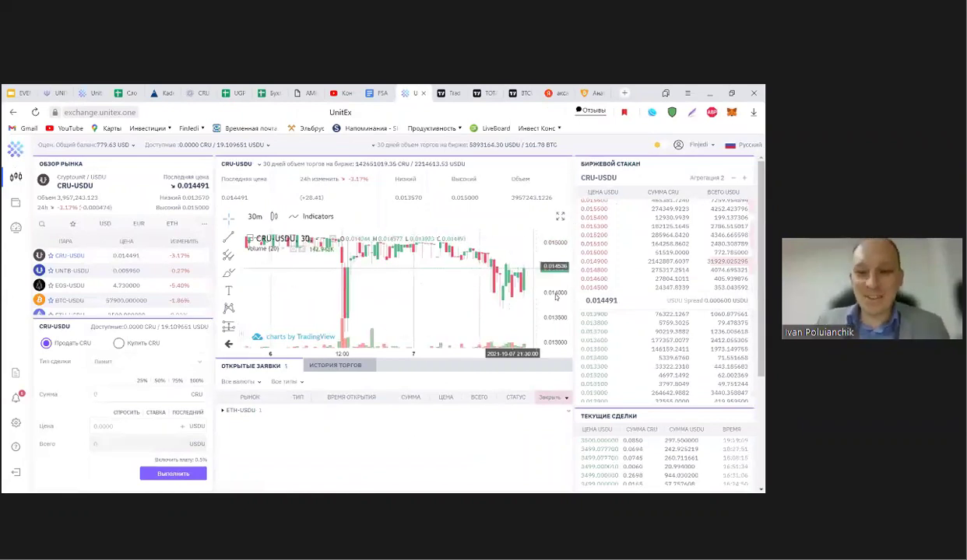
{"action": "scroll", "coordinate": [412, 272], "scroll_direction": "down", "scroll_amount": 2}
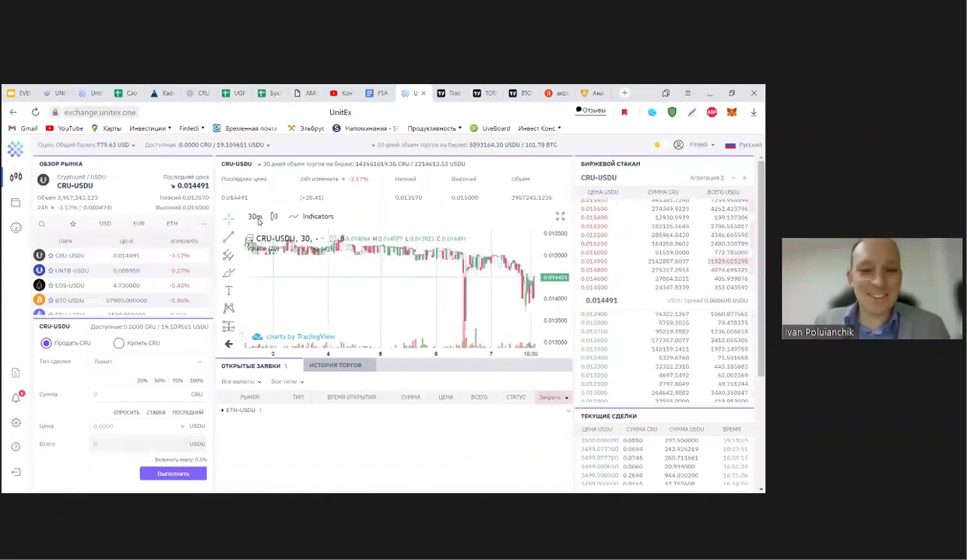
{"action": "left_click", "coordinate": [255, 217]}
{"action": "scroll", "coordinate": [268, 257], "scroll_direction": "down", "scroll_amount": 1}
{"action": "left_click", "coordinate": [269, 319]}
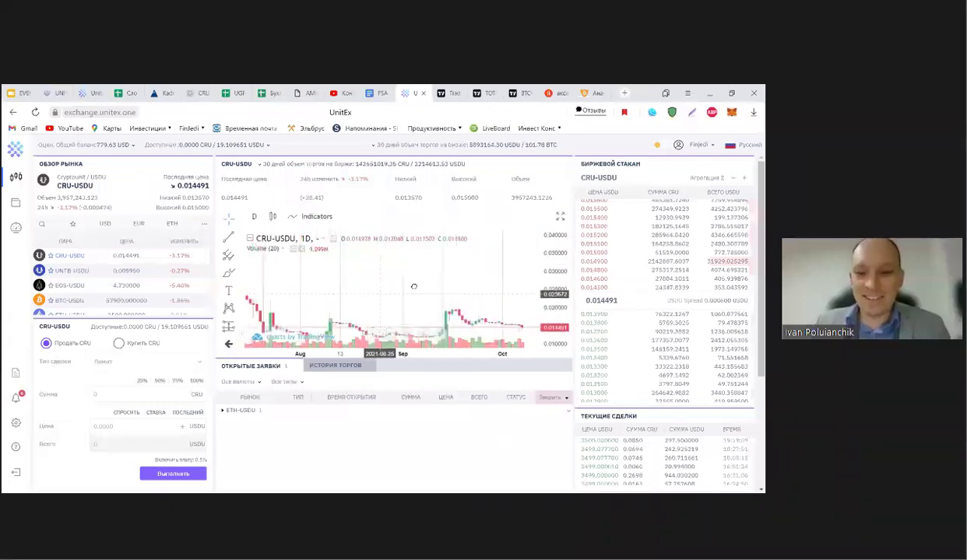
- Examine the CRU-USDU daily price history from July to October 2021
{"action": "scroll", "coordinate": [414, 287], "scroll_direction": "left", "scroll_amount": 5}
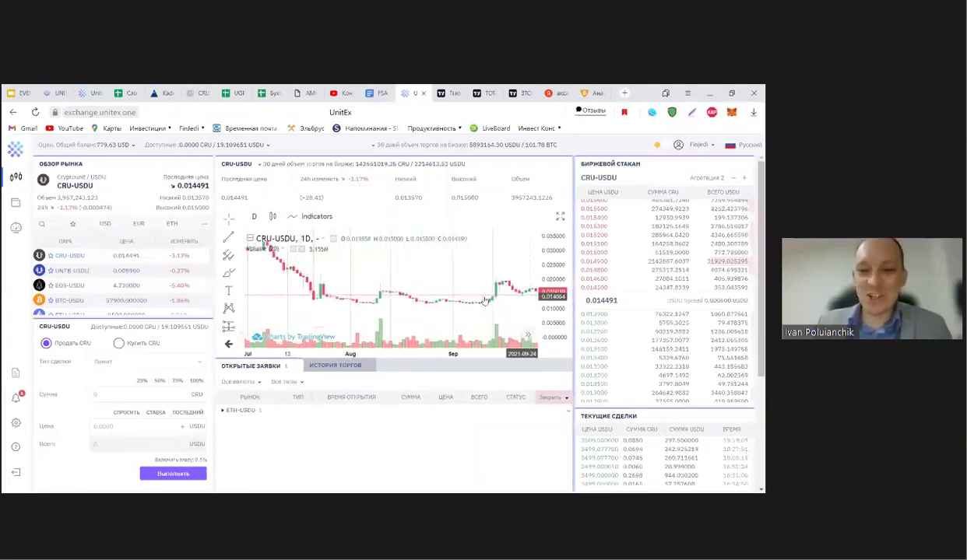
{"action": "scroll", "coordinate": [455, 288], "scroll_direction": "right", "scroll_amount": 2}
{"action": "scroll", "coordinate": [462, 285], "scroll_direction": "down", "scroll_amount": 3}
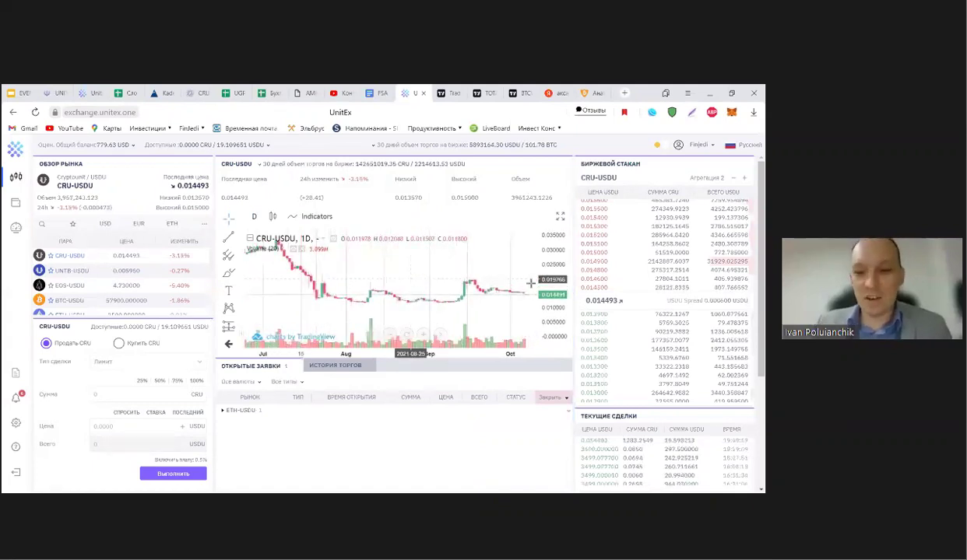
{"action": "left_click_drag", "start_coordinate": [552, 292], "coordinate": [562, 282]}
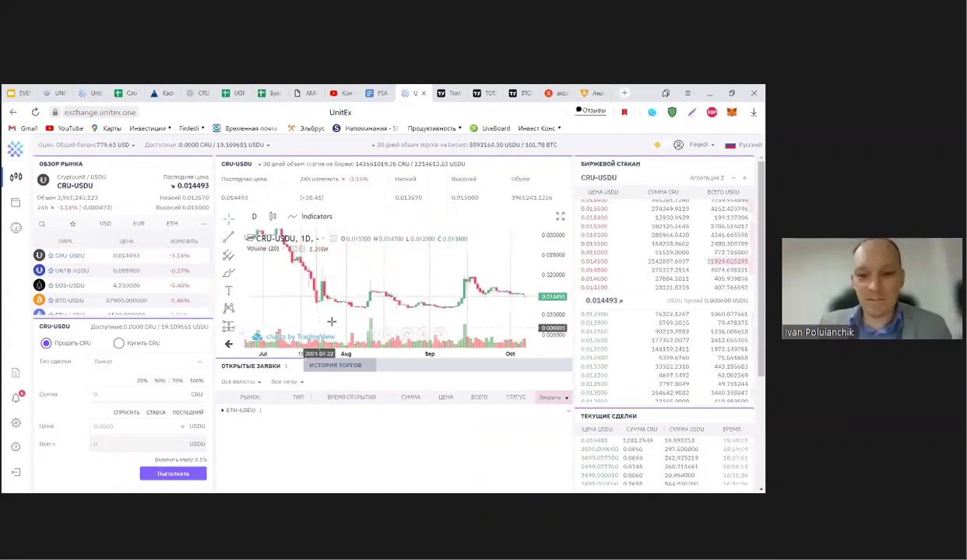
{"action": "left_click_drag", "start_coordinate": [430, 318], "coordinate": [420, 319]}
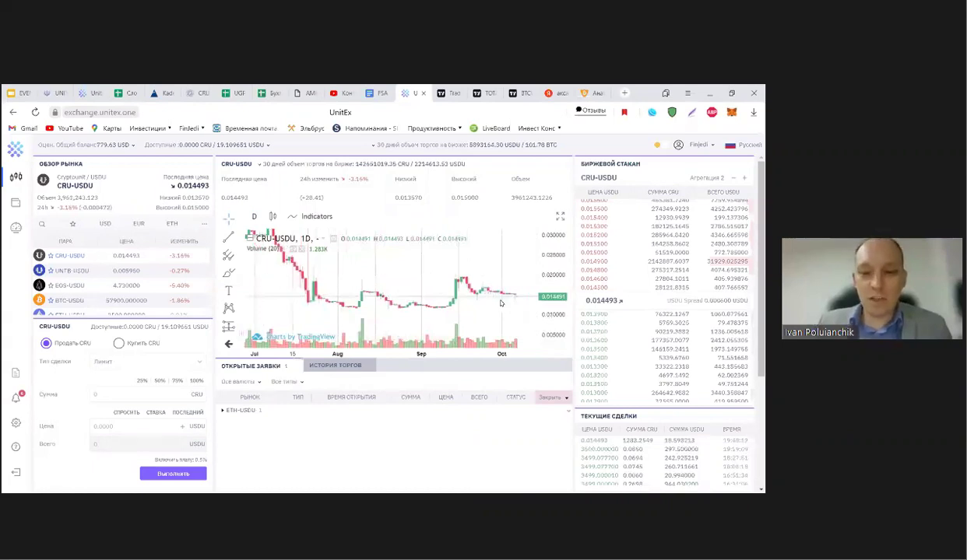
- Show the CRU-USDU chart in full screen and examine its daily price decline from April to October 2021
{"action": "left_click", "coordinate": [560, 216]}
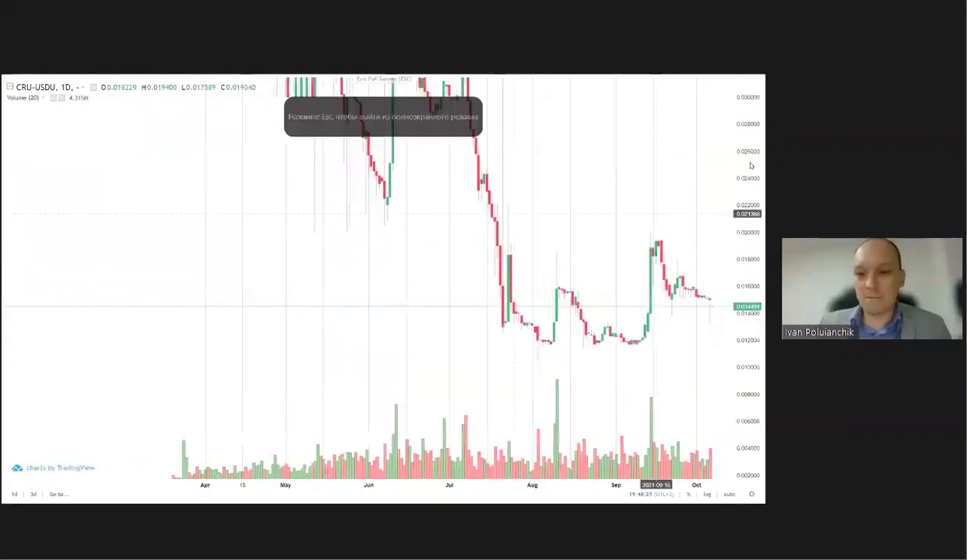
{"action": "scroll", "coordinate": [691, 231], "scroll_direction": "right", "scroll_amount": 5}
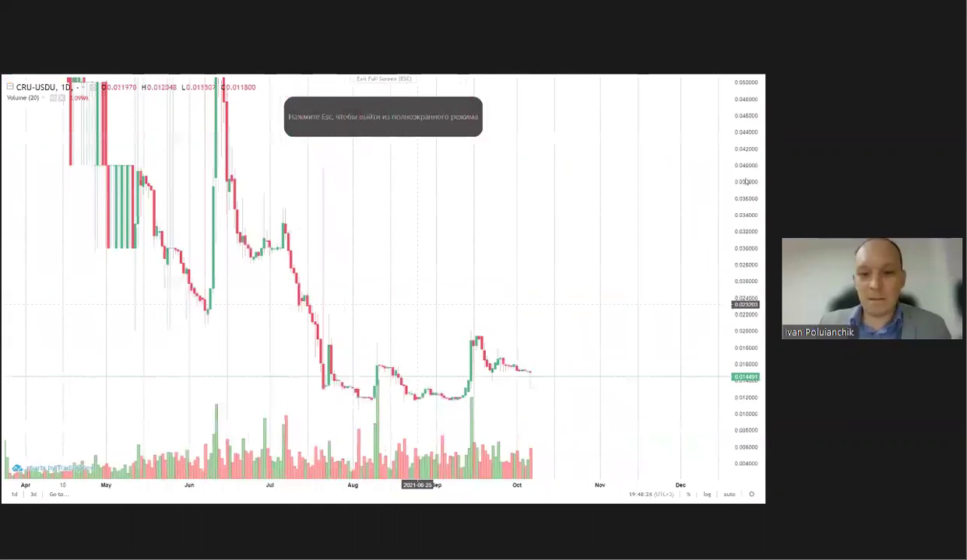
{"action": "scroll", "coordinate": [528, 263], "scroll_direction": "up", "scroll_amount": 3}
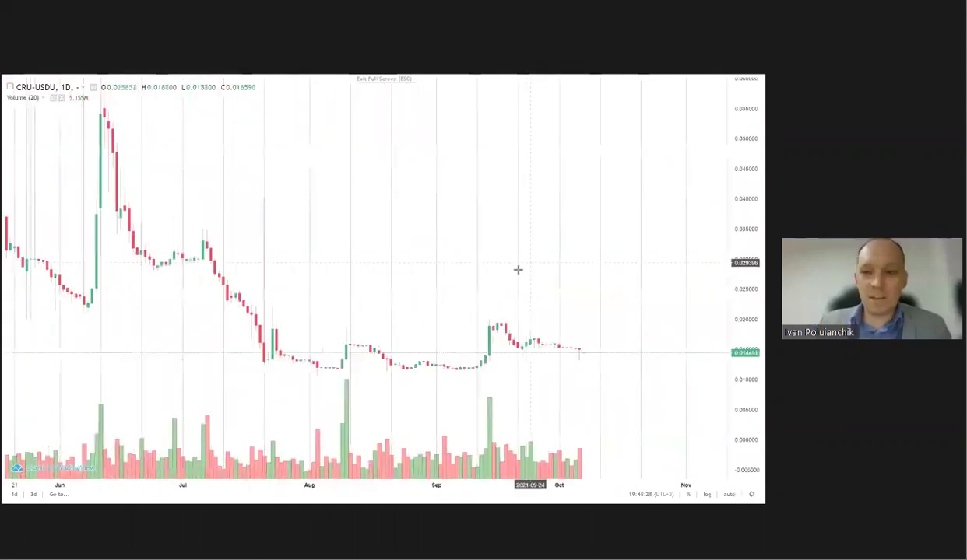
{"action": "scroll", "coordinate": [460, 167], "scroll_direction": "down", "scroll_amount": 3}
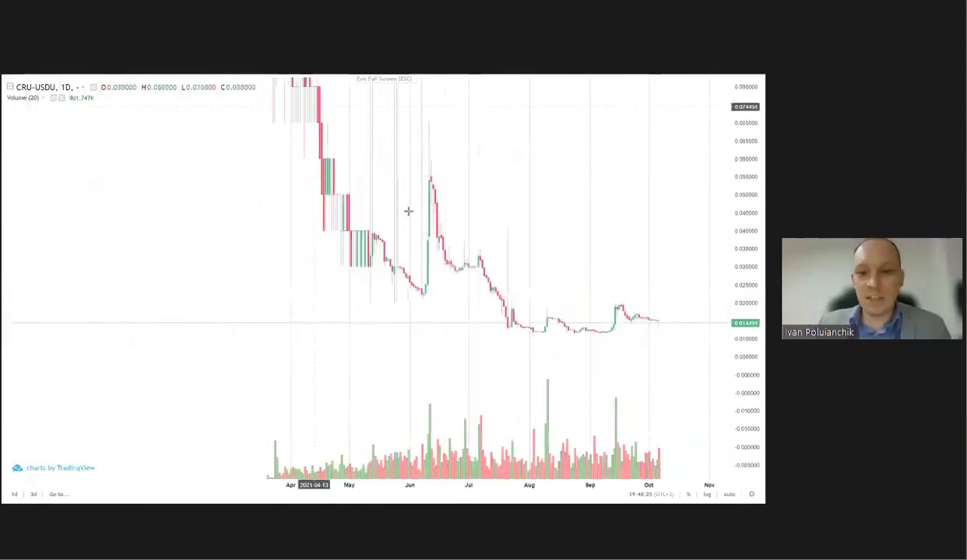
{"action": "scroll", "coordinate": [604, 285], "scroll_direction": "up", "scroll_amount": 2}
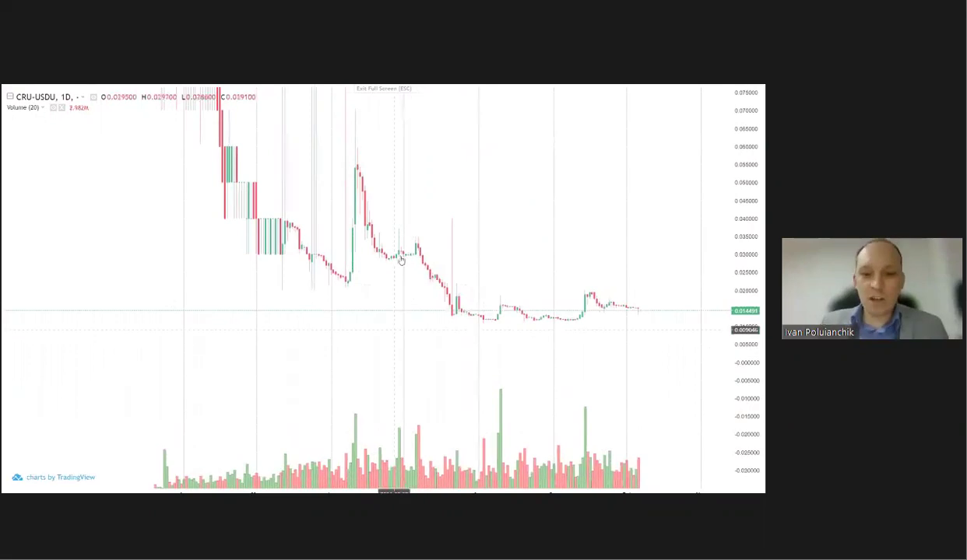
{"action": "left_click_drag", "start_coordinate": [478, 366], "coordinate": [375, 385]}
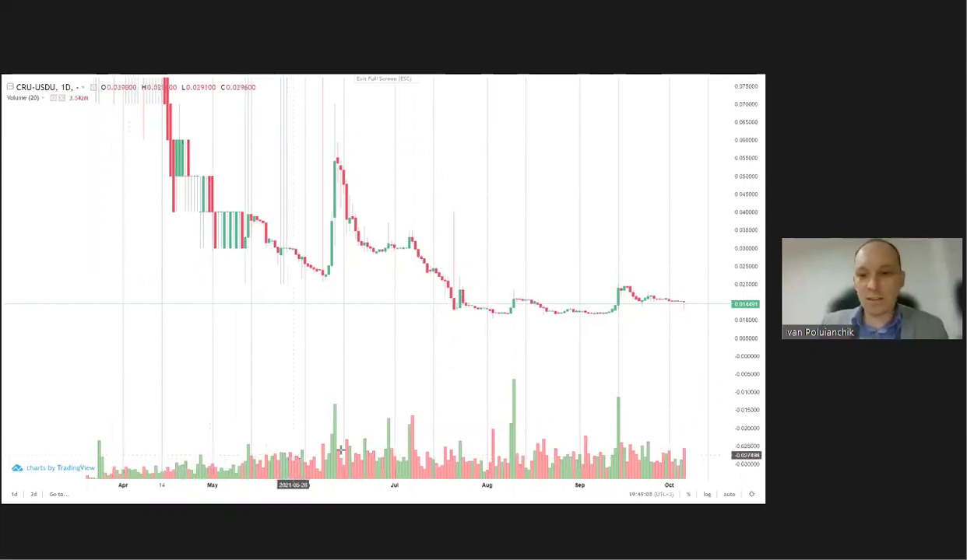
- Examine the full CRU-USDU price history from its first candles in March 2021, on a compressed price scale
{"action": "left_click_drag", "start_coordinate": [747, 174], "coordinate": [746, 362]}
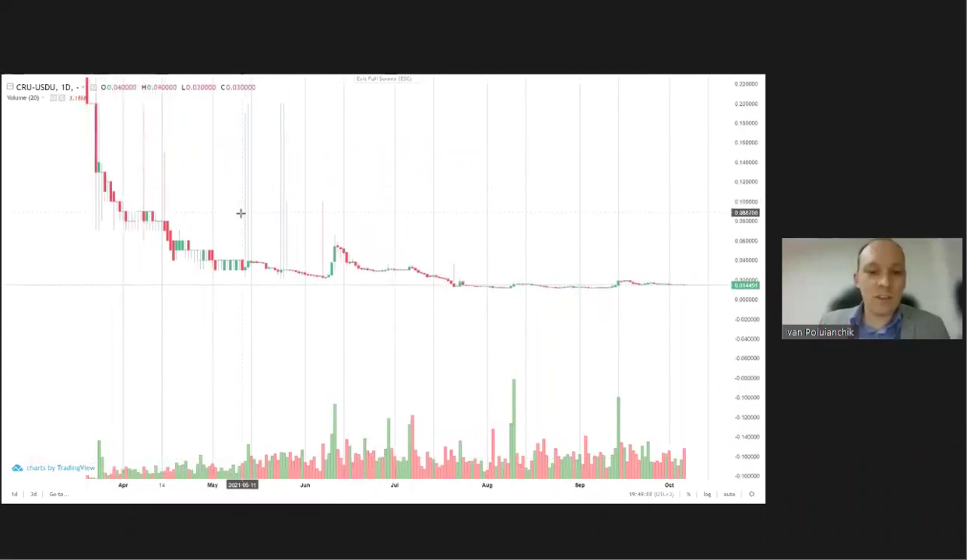
{"action": "scroll", "coordinate": [322, 257], "scroll_direction": "up", "scroll_amount": 3}
{"action": "scroll", "coordinate": [261, 259], "scroll_direction": "left", "scroll_amount": 5}
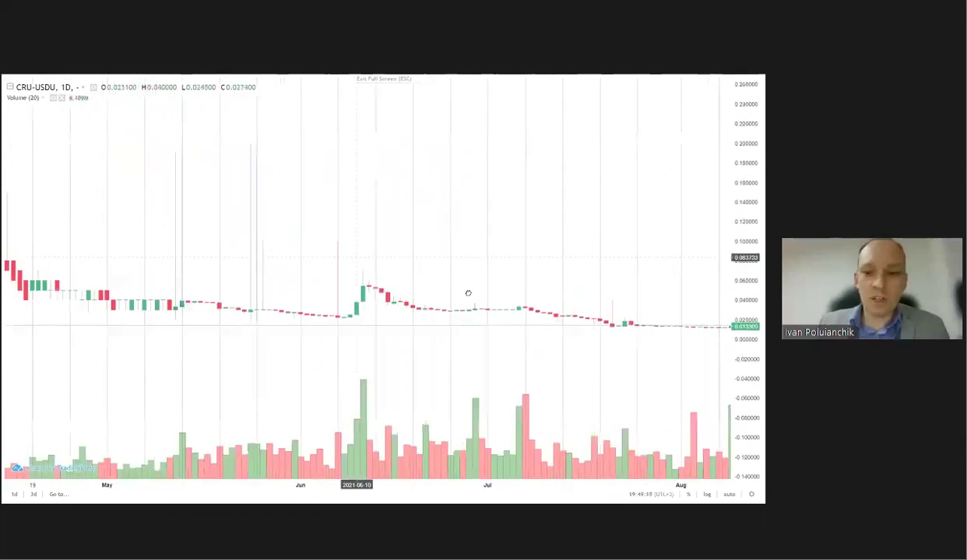
{"action": "scroll", "coordinate": [468, 293], "scroll_direction": "left", "scroll_amount": 5}
{"action": "scroll", "coordinate": [363, 346], "scroll_direction": "right", "scroll_amount": 2}
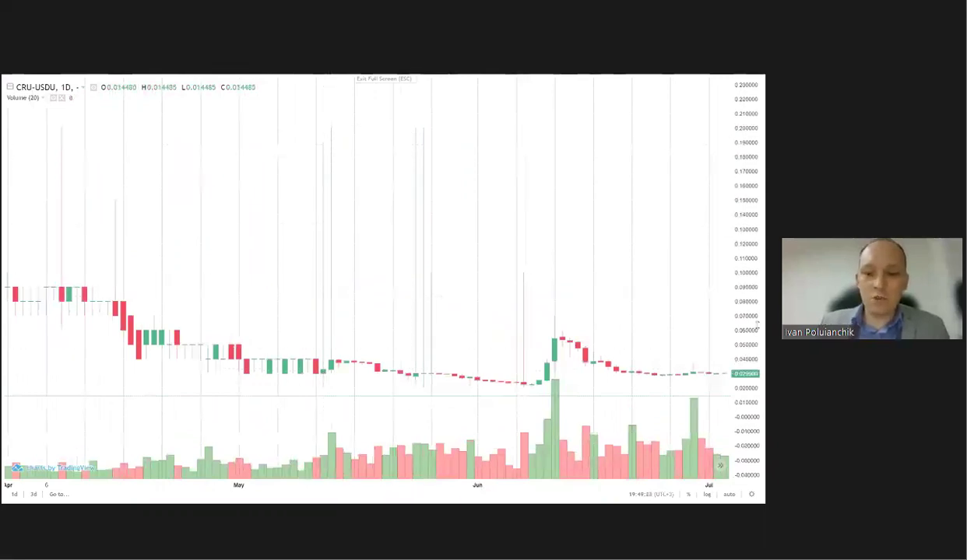
{"action": "scroll", "coordinate": [690, 319], "scroll_direction": "down", "scroll_amount": 5}
{"action": "left_click_drag", "start_coordinate": [575, 318], "coordinate": [357, 313]}
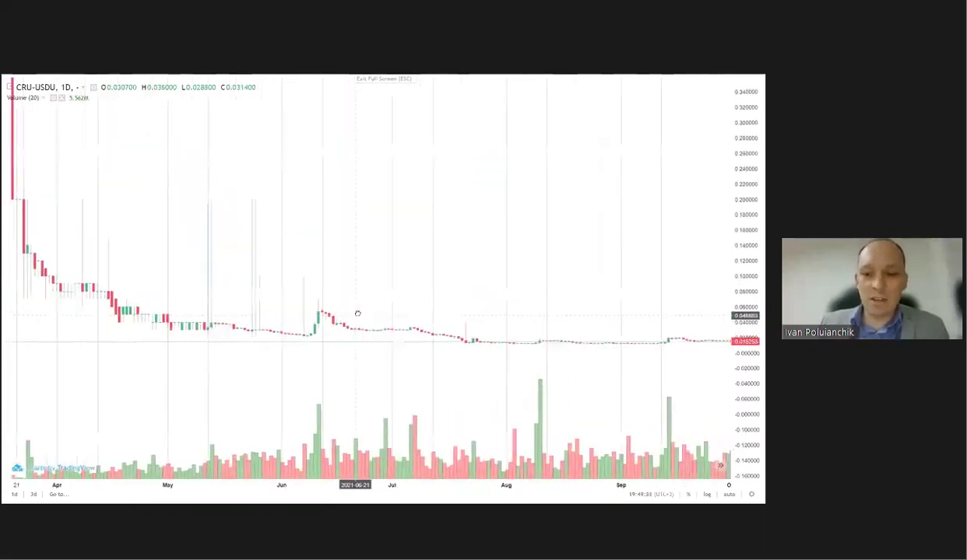
{"action": "scroll", "coordinate": [674, 311], "scroll_direction": "down", "scroll_amount": 2}
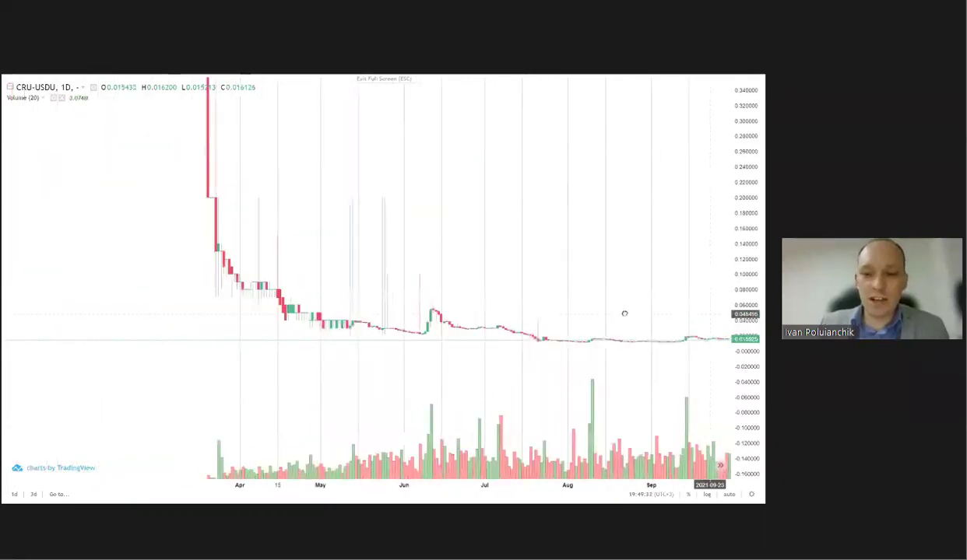
{"action": "scroll", "coordinate": [625, 313], "scroll_direction": "right", "scroll_amount": 3}
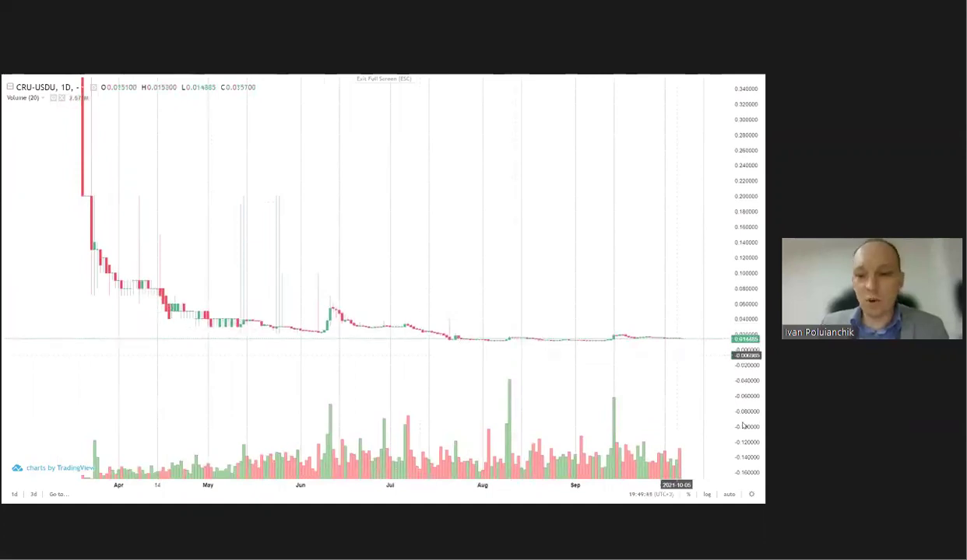
- Examine the CRU-USDU price from July to October 2021 on a stretched price scale
{"action": "left_click_drag", "start_coordinate": [747, 421], "coordinate": [611, 327]}
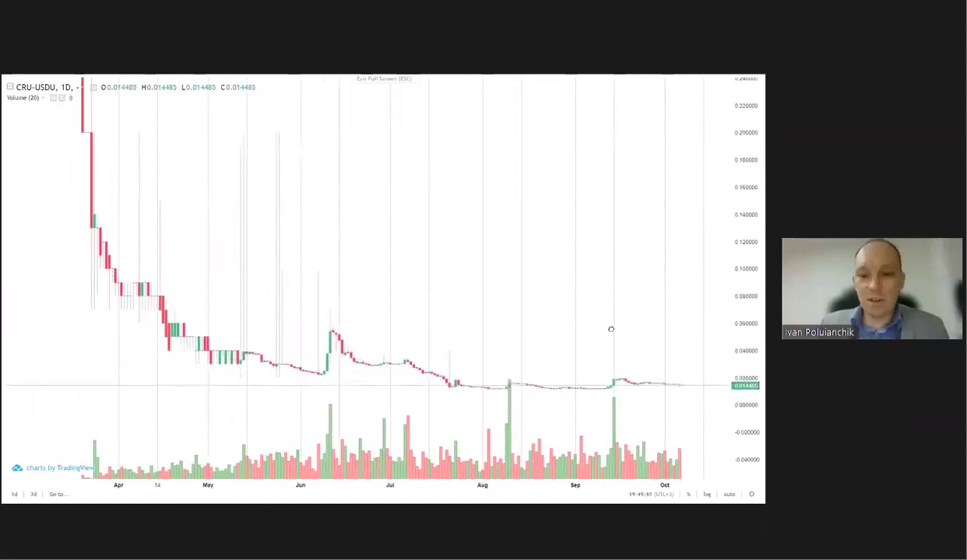
{"action": "left_click_drag", "start_coordinate": [659, 377], "coordinate": [597, 296]}
{"action": "left_click_drag", "start_coordinate": [739, 440], "coordinate": [691, 362]}
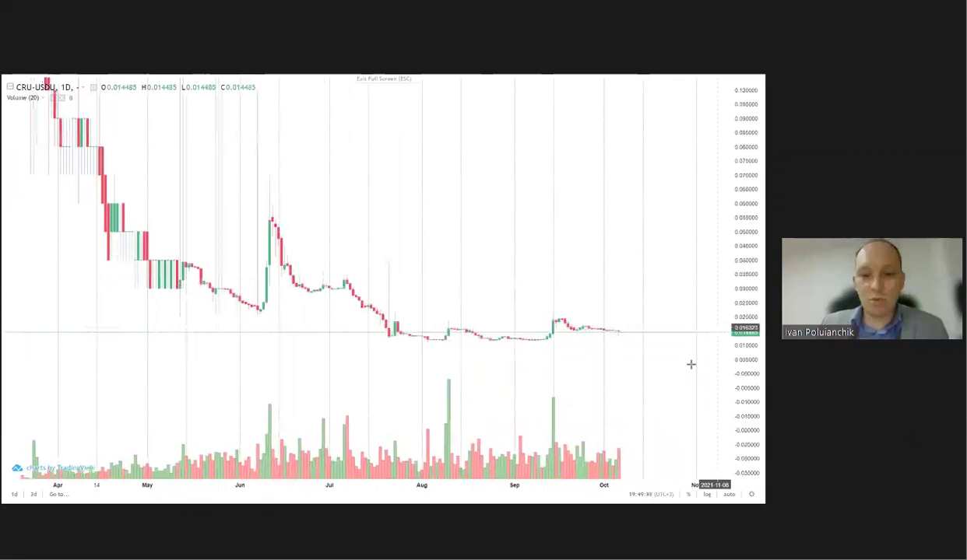
{"action": "scroll", "coordinate": [621, 386], "scroll_direction": "up", "scroll_amount": 5}
{"action": "left_click_drag", "start_coordinate": [582, 386], "coordinate": [693, 384]}
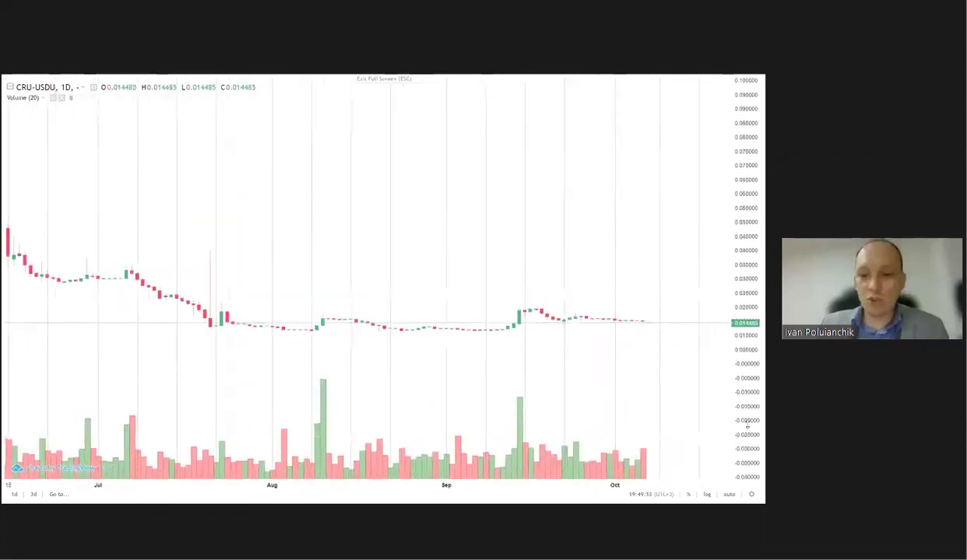
{"action": "left_click_drag", "start_coordinate": [581, 335], "coordinate": [548, 289]}
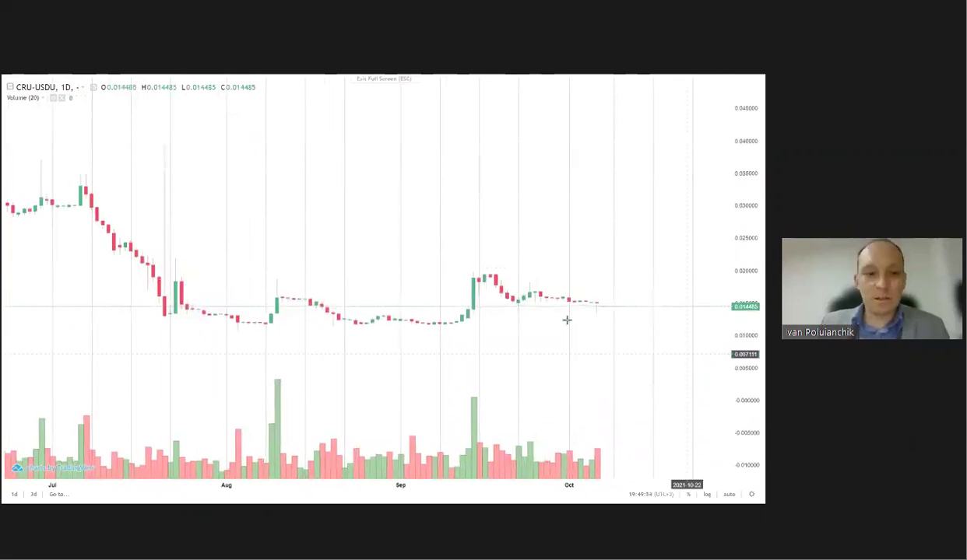
{"action": "scroll", "coordinate": [565, 321], "scroll_direction": "up", "scroll_amount": 1}
{"action": "scroll", "coordinate": [583, 337], "scroll_direction": "down", "scroll_amount": 1}
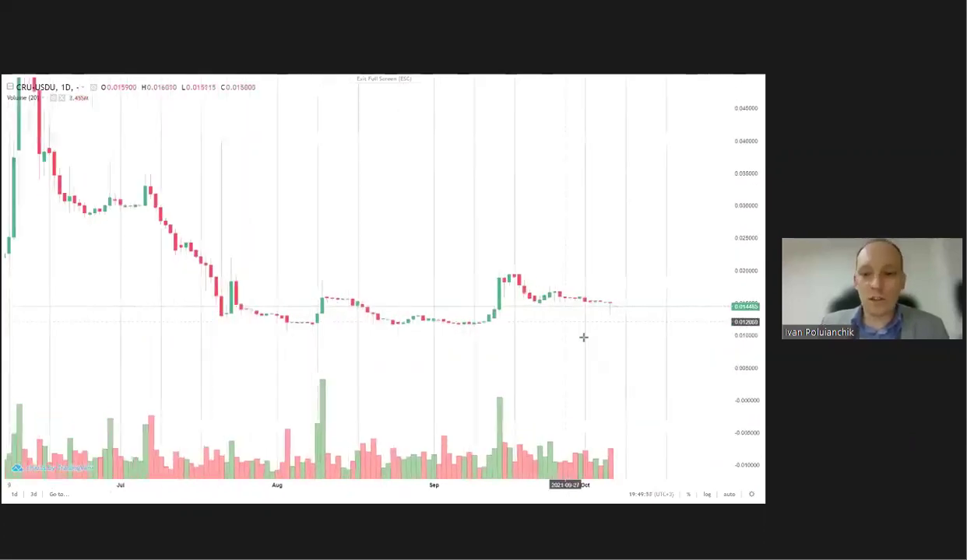
{"action": "left_click_drag", "start_coordinate": [542, 351], "coordinate": [502, 348]}
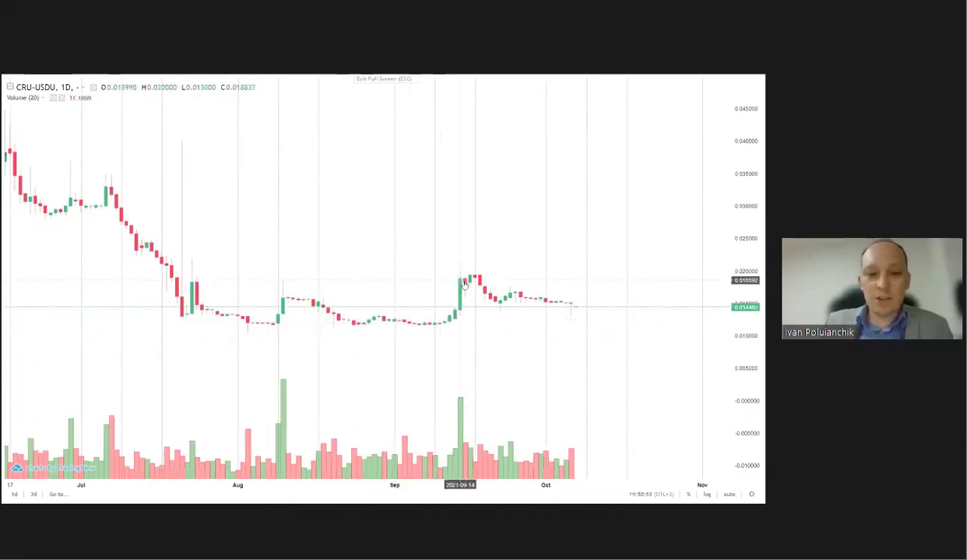
- Compare the June 2021 CRU-USDU price spike with the smaller rises in August and September
{"action": "left_click_drag", "start_coordinate": [115, 224], "coordinate": [278, 257]}
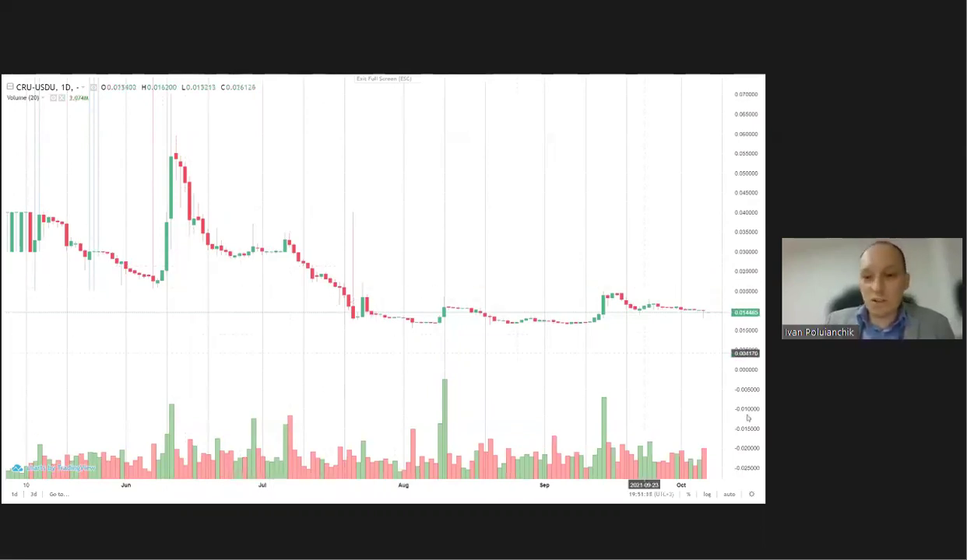
{"action": "scroll", "coordinate": [725, 388], "scroll_direction": "up", "scroll_amount": 3}
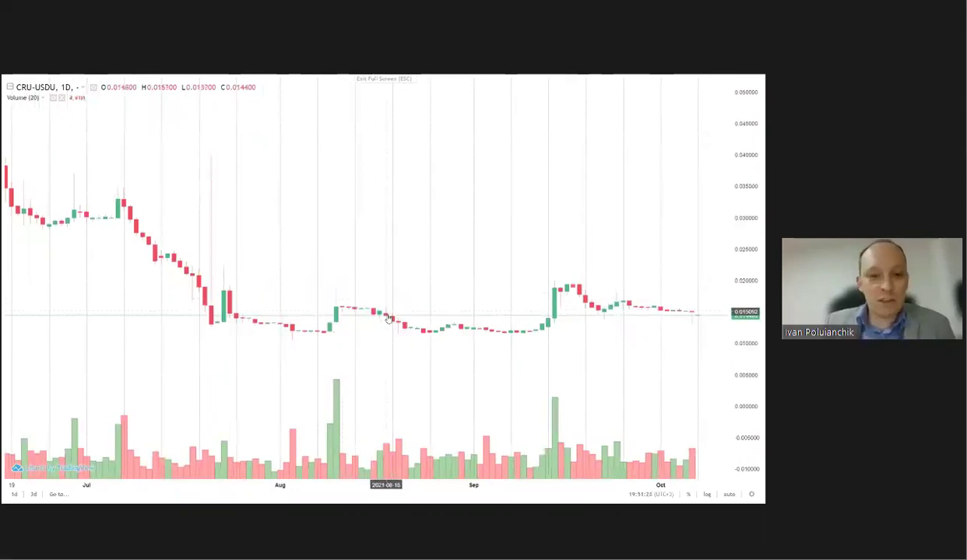
{"action": "scroll", "coordinate": [419, 302], "scroll_direction": "down", "scroll_amount": 3}
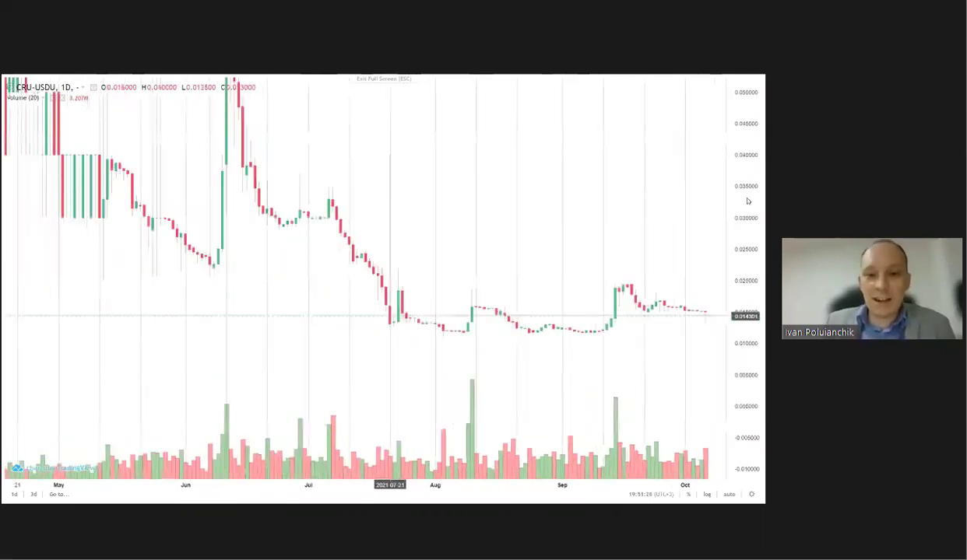
{"action": "left_click_drag", "start_coordinate": [743, 206], "coordinate": [743, 233]}
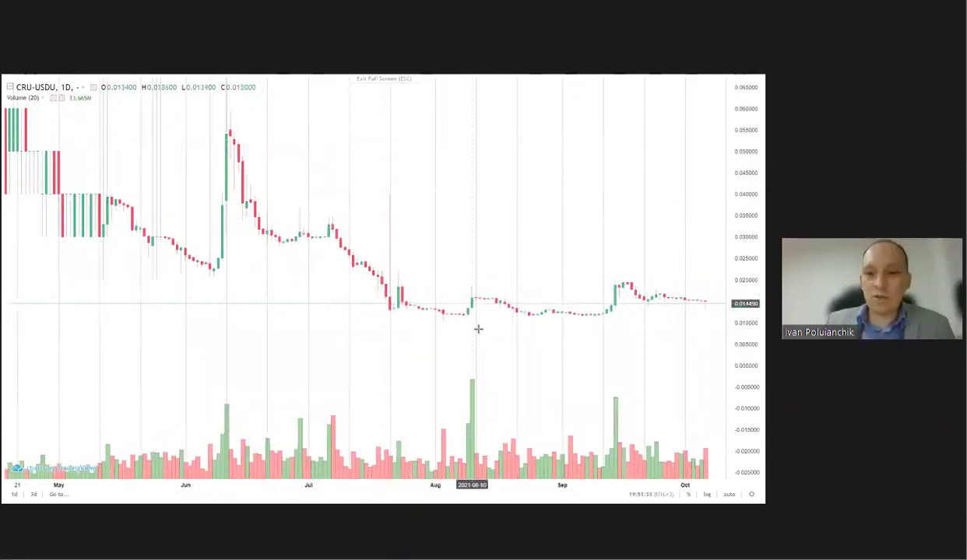
{"action": "scroll", "coordinate": [480, 330], "scroll_direction": "up", "scroll_amount": 2}
{"action": "scroll", "coordinate": [480, 329], "scroll_direction": "up", "scroll_amount": 1}
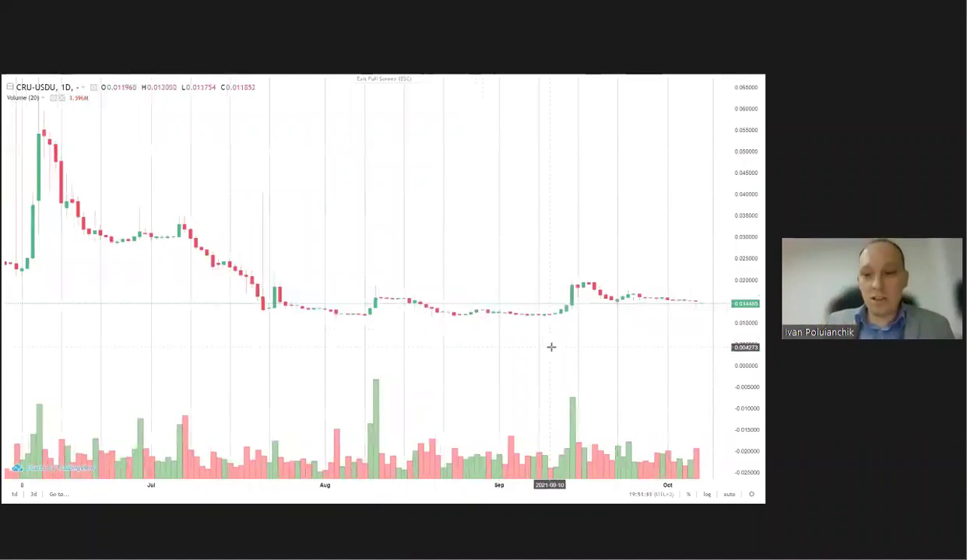
{"action": "left_click_drag", "start_coordinate": [514, 347], "coordinate": [487, 324]}
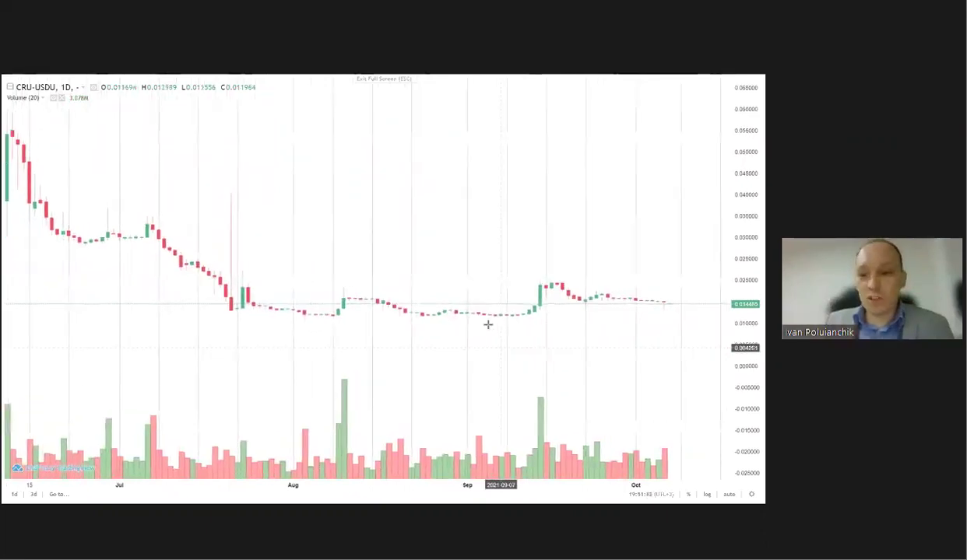
- Examine the September rise and the latest October candles on CRU-USDU, leaving empty chart space after them
{"action": "scroll", "coordinate": [713, 327], "scroll_direction": "up", "scroll_amount": 5}
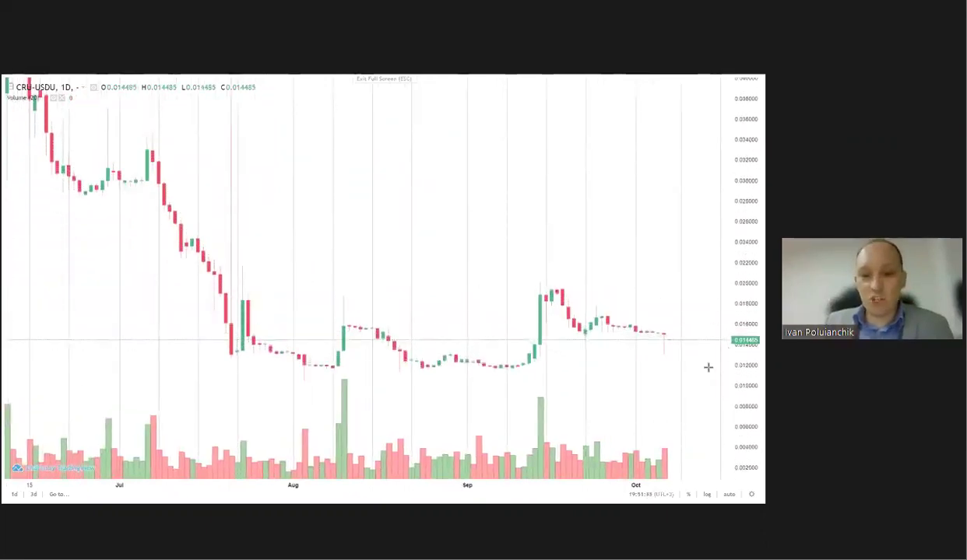
{"action": "left_click_drag", "start_coordinate": [632, 393], "coordinate": [613, 394]}
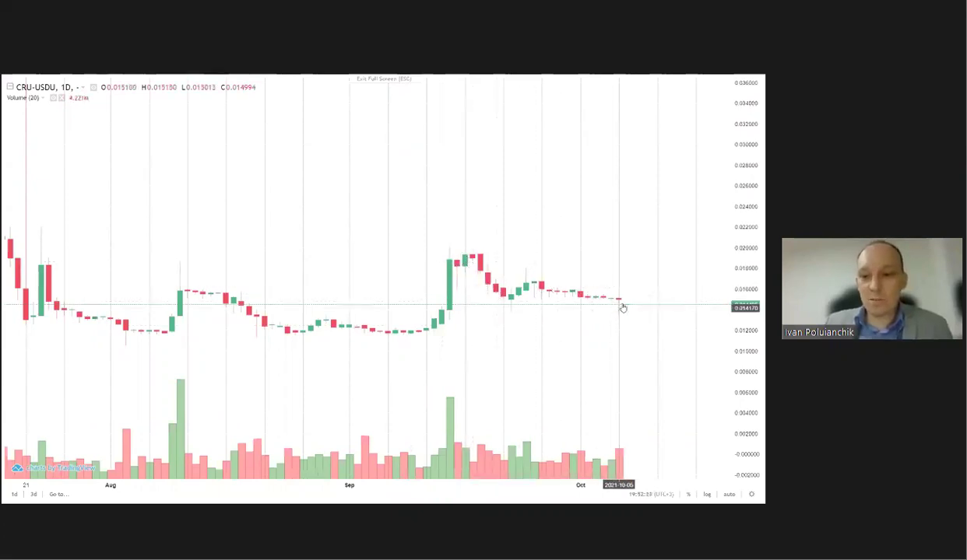
{"action": "scroll", "coordinate": [615, 323], "scroll_direction": "down", "scroll_amount": 4}
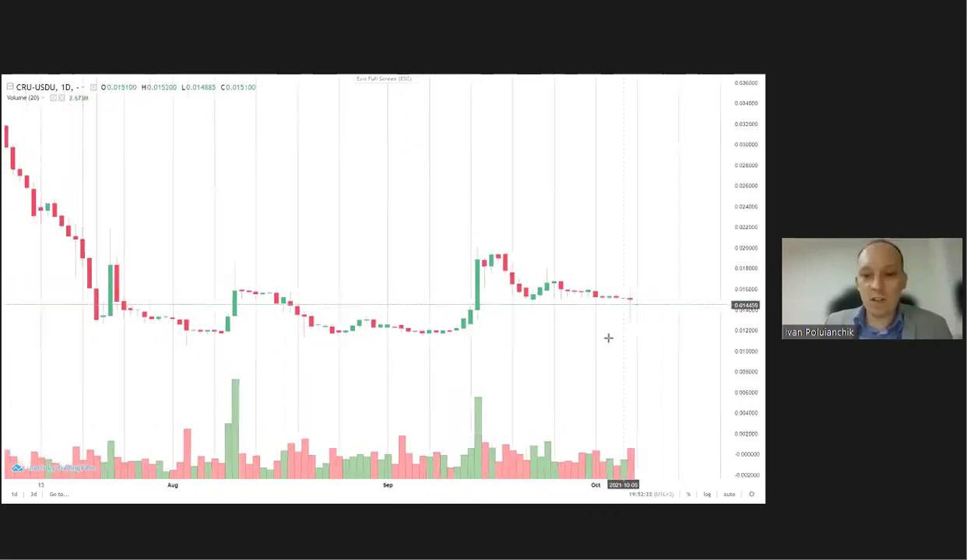
{"action": "left_click_drag", "start_coordinate": [516, 358], "coordinate": [439, 354]}
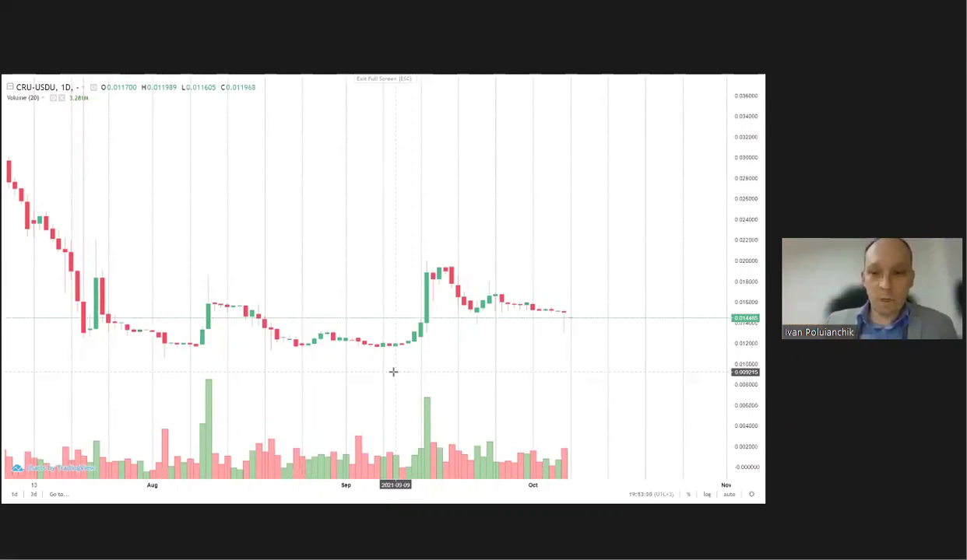
{"action": "scroll", "coordinate": [639, 277], "scroll_direction": "down", "scroll_amount": 4}
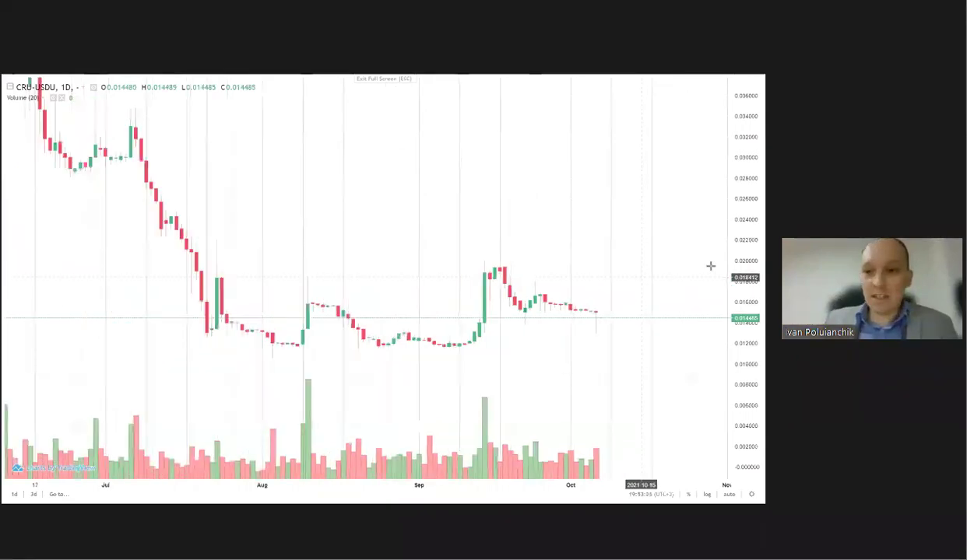
{"action": "left_click_drag", "start_coordinate": [749, 243], "coordinate": [749, 272]}
{"action": "left_click_drag", "start_coordinate": [686, 216], "coordinate": [424, 299]}
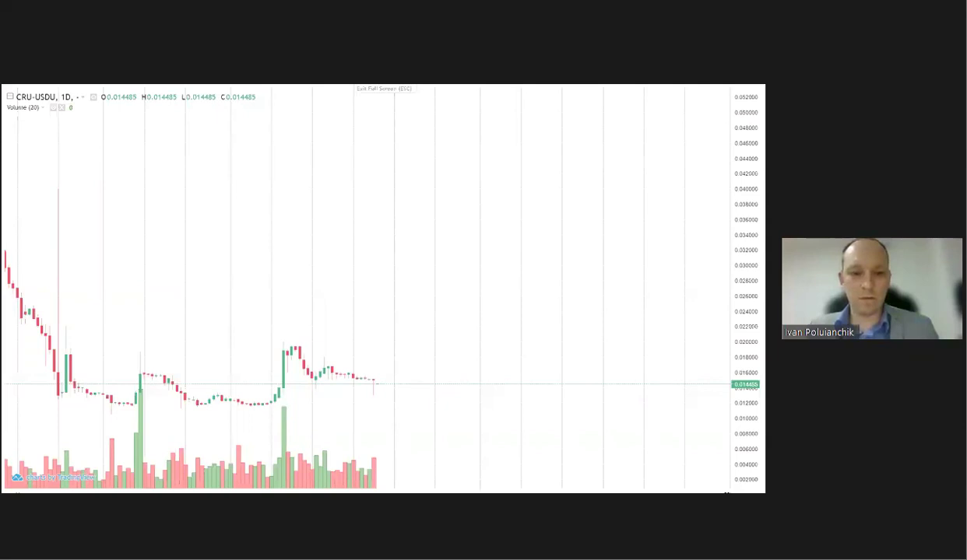
- Switch to Microsoft Whiteboard and handwrite WCRU = 1$ above CRU 0.015, joined by an arc with the difference 0.985
{"action": "key", "text": "alt+Tab"}
{"action": "scroll", "coordinate": [177, 354], "scroll_direction": "down", "scroll_amount": 5}
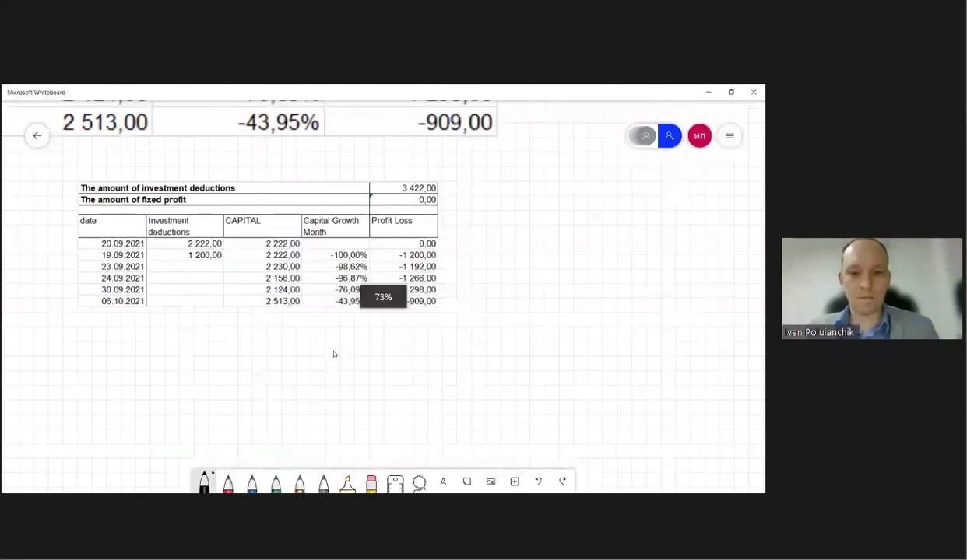
{"action": "scroll", "coordinate": [267, 334], "scroll_direction": "up", "scroll_amount": 4}
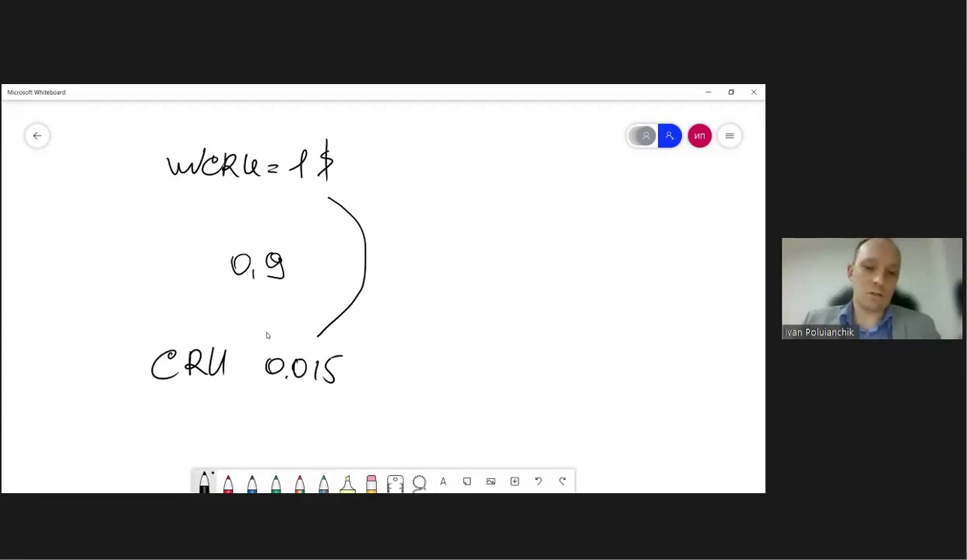
{"action": "mouse_move", "coordinate": [300, 254]}
{"action": "left_mouse_down"}
{"action": "mouse_move", "coordinate": [294, 258]}
{"action": "mouse_move", "coordinate": [316, 258]}
{"action": "mouse_move", "coordinate": [313, 274]}
{"action": "left_mouse_up"}
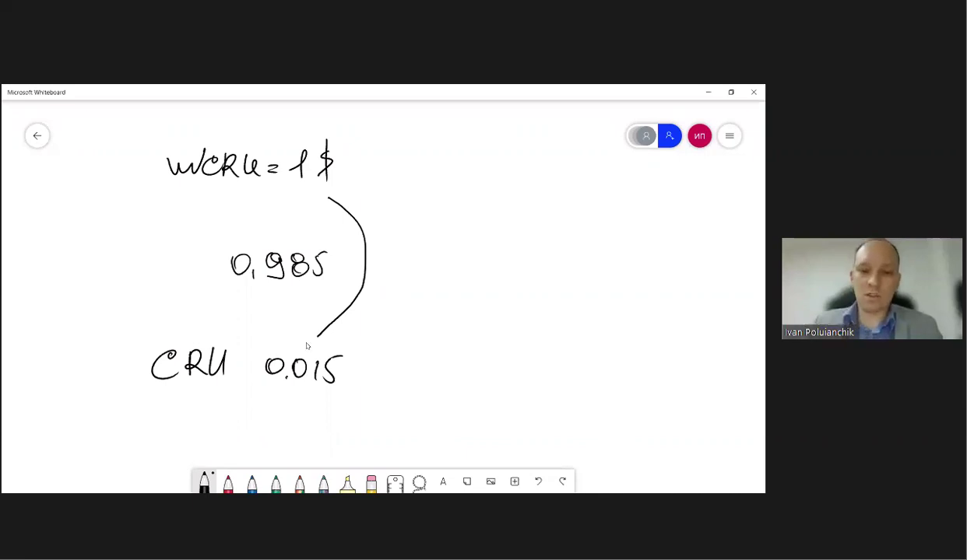
- Handwrite a second scenario with WCRU = 1$, CRU 0.885 and 0.115 + 0.015 leading to 0.13, circle 0.015 and draw a rising zigzag
{"action": "scroll", "coordinate": [443, 395], "scroll_direction": "right", "scroll_amount": 3}
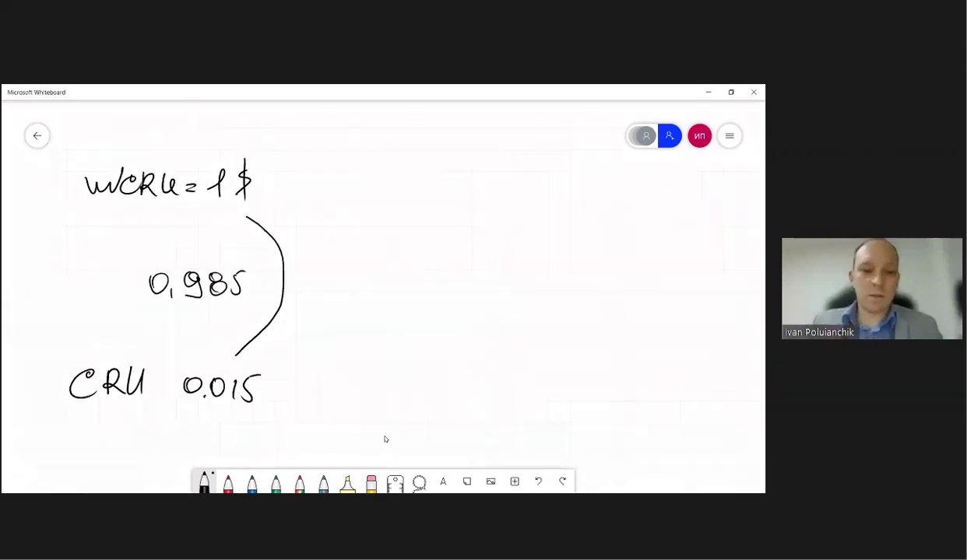
{"action": "scroll", "coordinate": [393, 389], "scroll_direction": "right", "scroll_amount": 5}
{"action": "scroll", "coordinate": [405, 389], "scroll_direction": "left", "scroll_amount": 5}
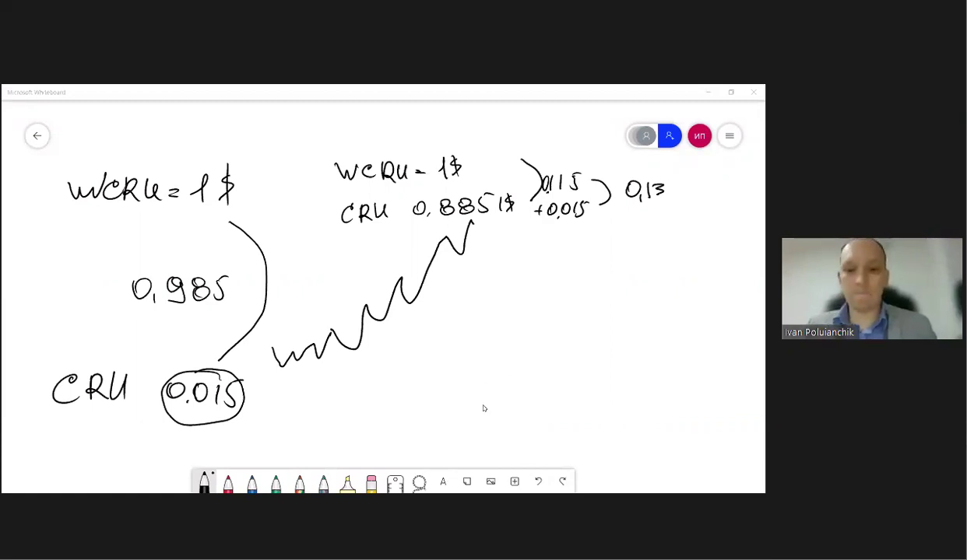
- Bring an empty area of the whiteboard into view, beyond the handwritten CRU notes
{"action": "scroll", "coordinate": [427, 335], "scroll_direction": "down", "scroll_amount": 3}
{"action": "scroll", "coordinate": [421, 327], "scroll_direction": "right", "scroll_amount": 2}
{"action": "scroll", "coordinate": [414, 319], "scroll_direction": "down", "scroll_amount": 3}
{"action": "scroll", "coordinate": [389, 288], "scroll_direction": "right", "scroll_amount": 2}
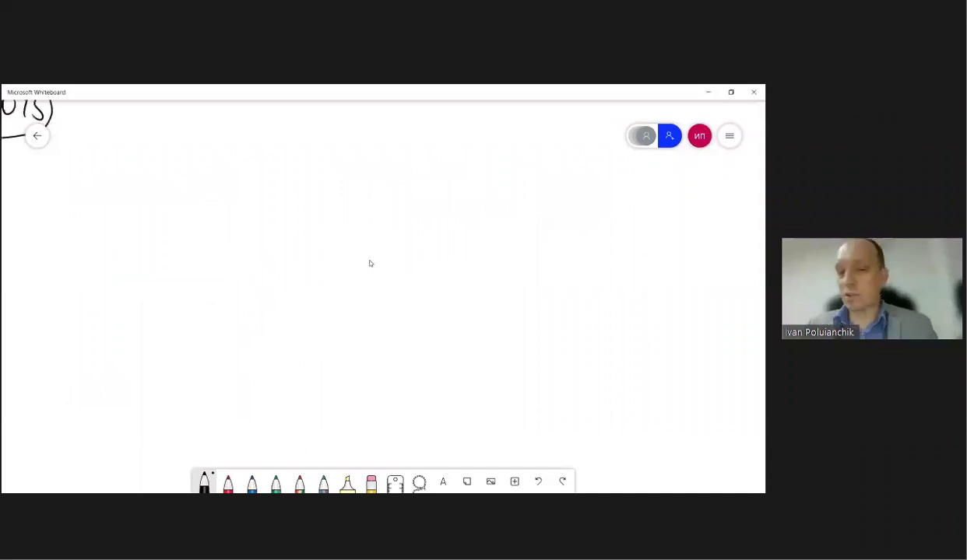
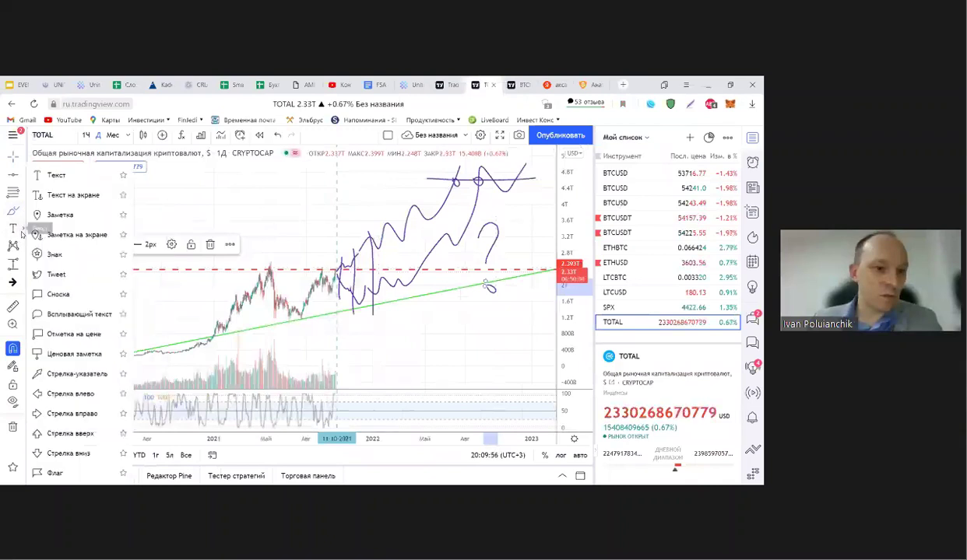
- Erase the freehand forecast curves, level line, question mark and remaining brush strokes from the TOTAL market cap chart with the Eraser
{"action": "left_click", "coordinate": [21, 156]}
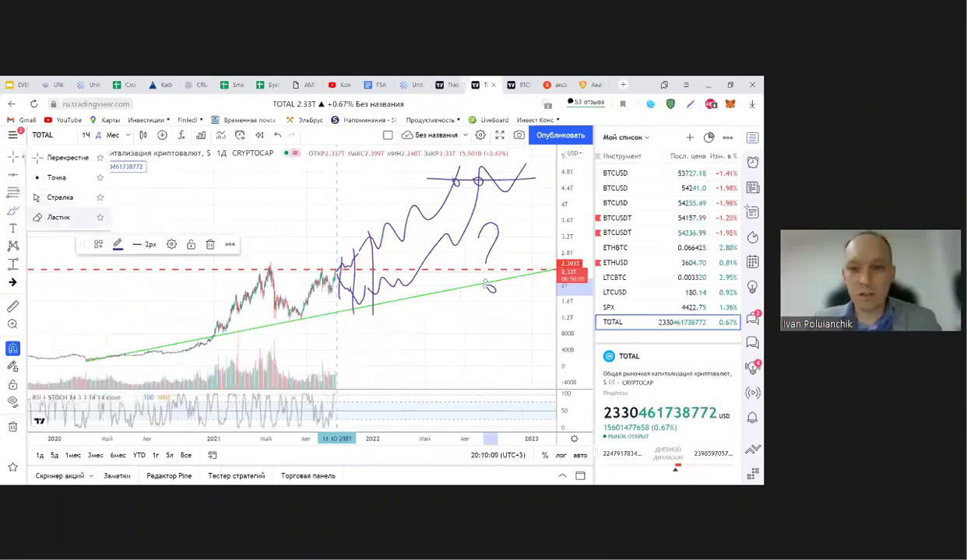
{"action": "left_click", "coordinate": [58, 217]}
{"action": "mouse_move", "coordinate": [446, 169]}
{"action": "left_mouse_down"}
{"action": "mouse_move", "coordinate": [464, 182]}
{"action": "mouse_move", "coordinate": [444, 173]}
{"action": "left_mouse_up"}
{"action": "left_click", "coordinate": [455, 189]}
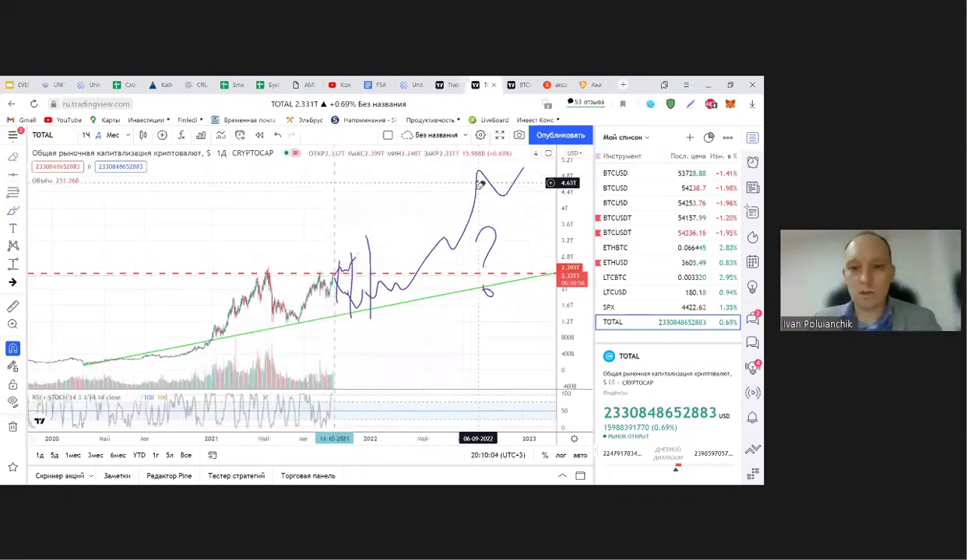
{"action": "left_click", "coordinate": [469, 213]}
{"action": "left_click", "coordinate": [482, 253]}
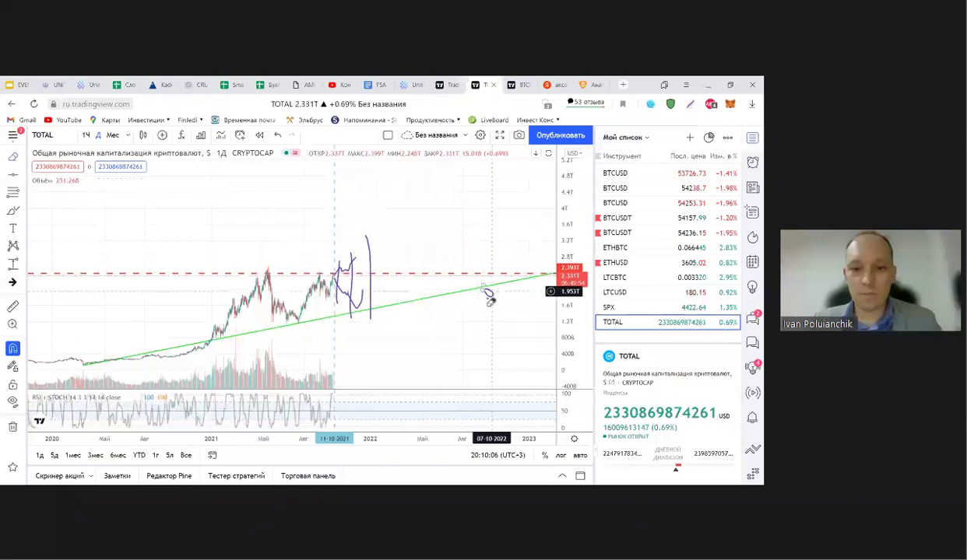
{"action": "left_click", "coordinate": [485, 293]}
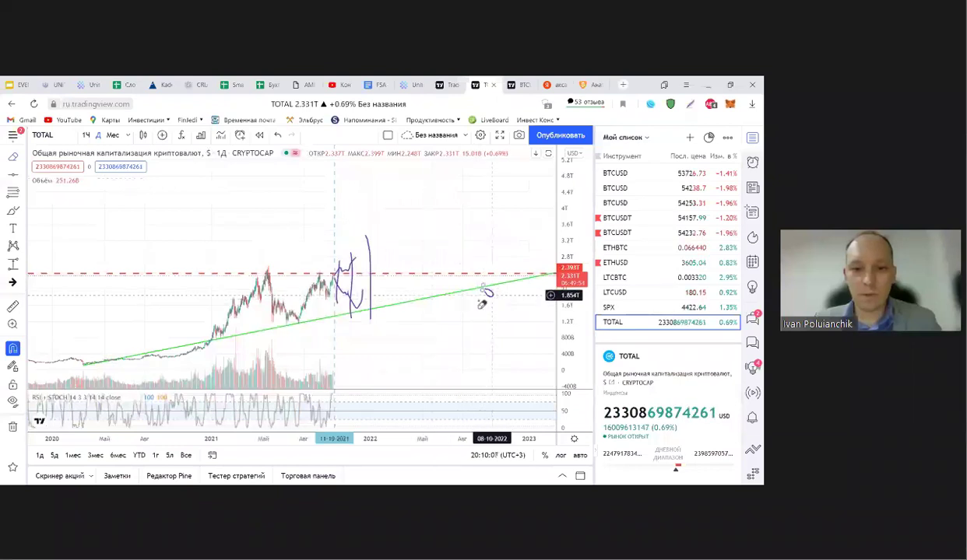
{"action": "left_click", "coordinate": [369, 300]}
{"action": "left_click", "coordinate": [342, 294]}
{"action": "left_click", "coordinate": [345, 268]}
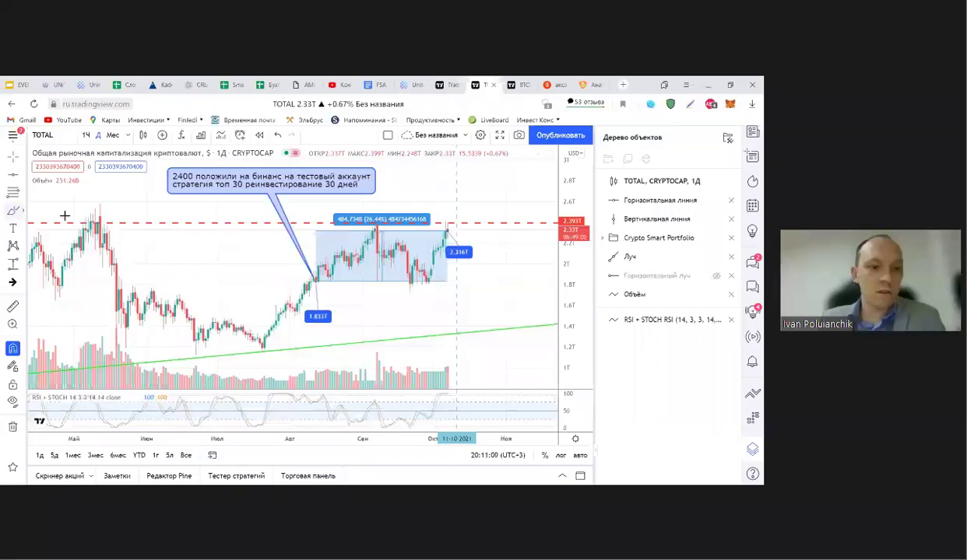
- Circle the May 2021 peak and the November 2020 price area on the TOTAL chart with the Brush
{"action": "left_click_drag", "start_coordinate": [98, 212], "coordinate": [102, 216]}
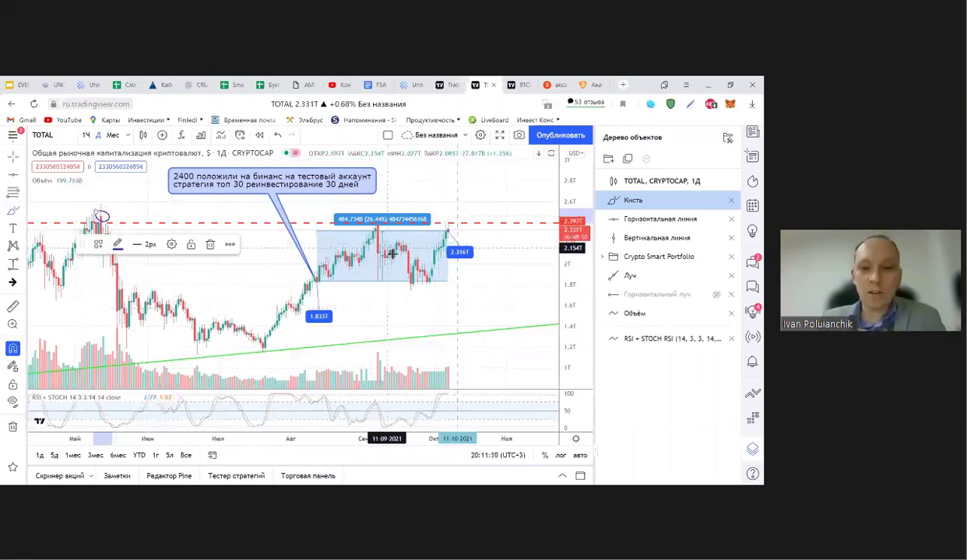
{"action": "scroll", "coordinate": [393, 254], "scroll_direction": "down", "scroll_amount": 5}
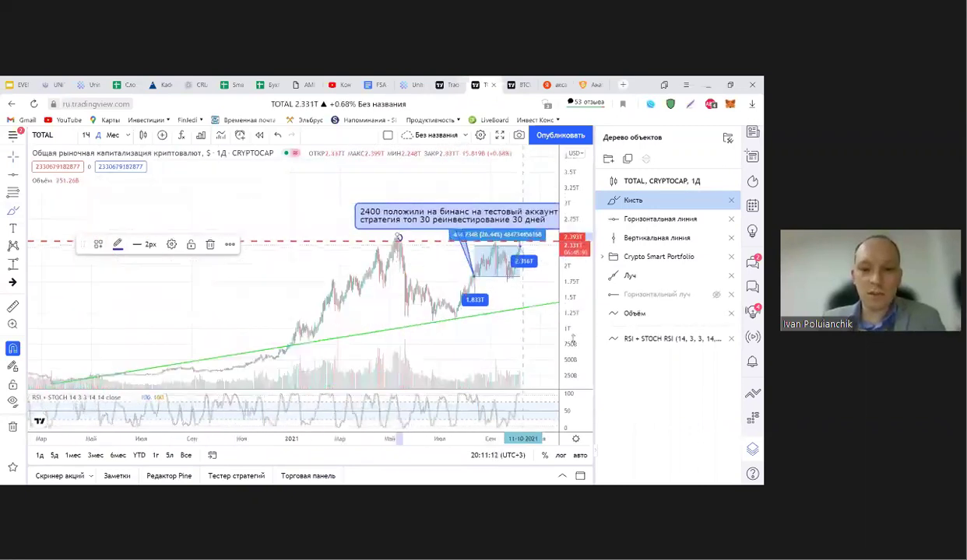
{"action": "scroll", "coordinate": [398, 237], "scroll_direction": "down", "scroll_amount": 5}
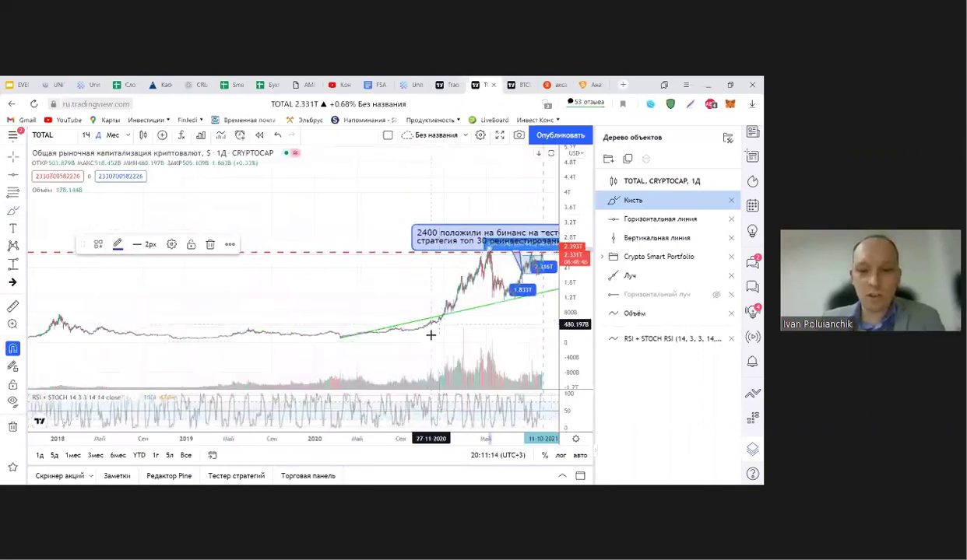
{"action": "scroll", "coordinate": [377, 342], "scroll_direction": "up", "scroll_amount": 10}
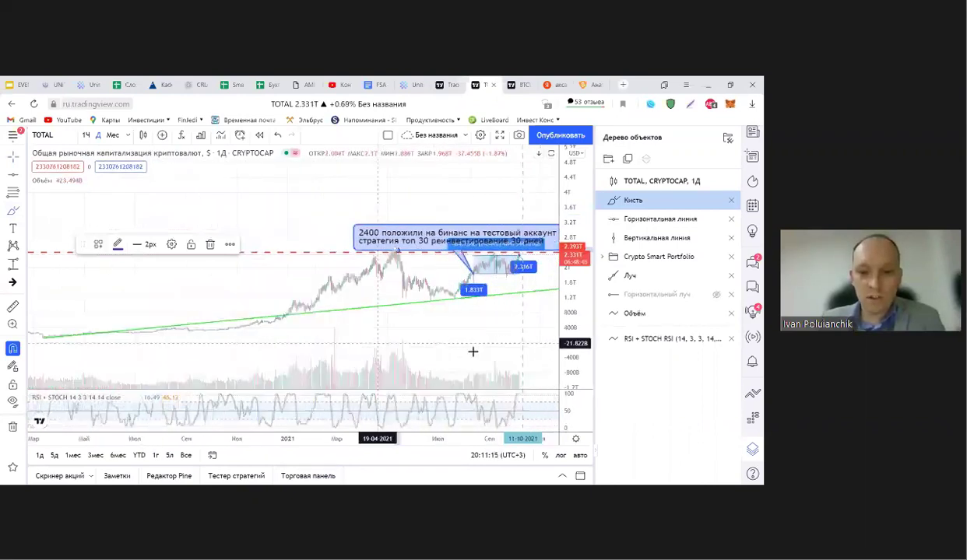
{"action": "key", "text": "Delete"}
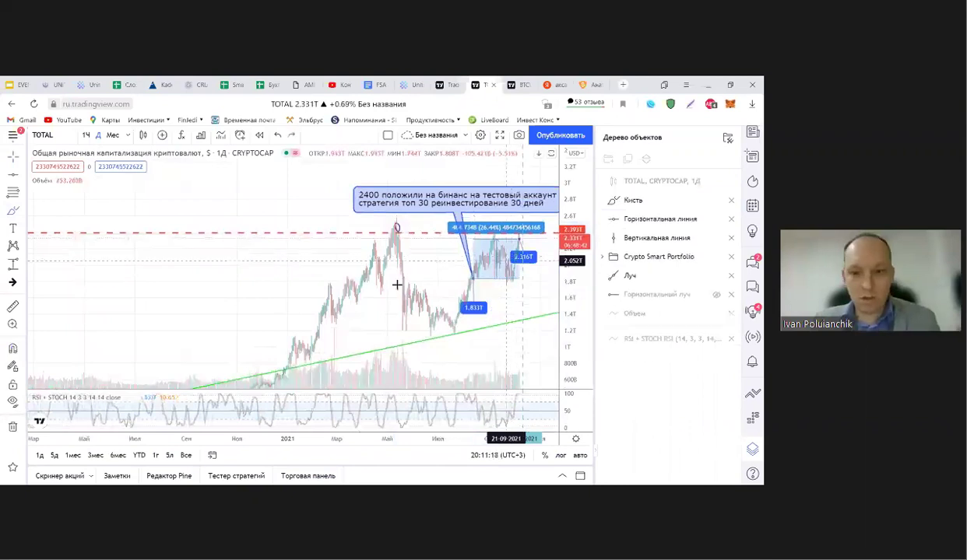
{"action": "mouse_move", "coordinate": [241, 354]}
{"action": "left_mouse_down"}
{"action": "mouse_move", "coordinate": [250, 364]}
{"action": "mouse_move", "coordinate": [243, 353]}
{"action": "left_mouse_up"}
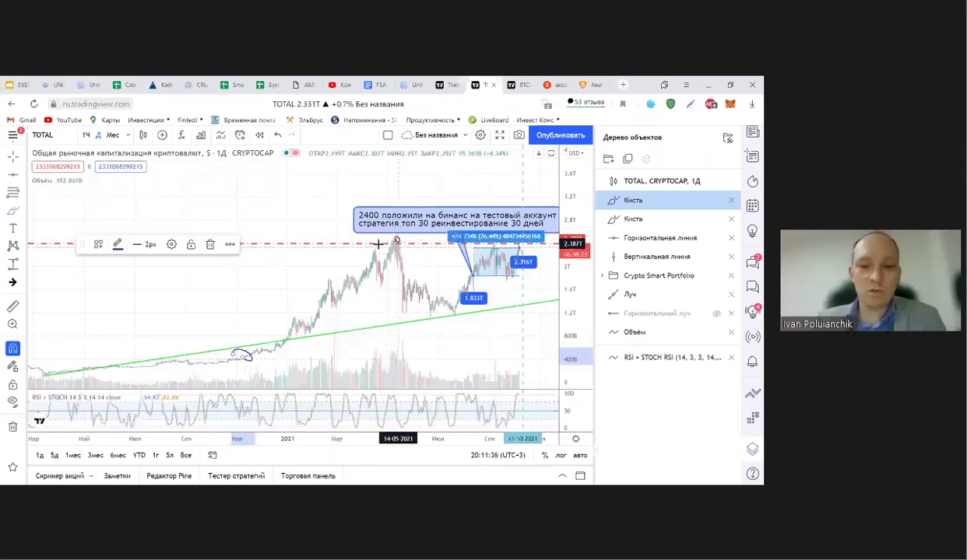
- Examine the August to October 2021 measured range on TOTAL against the May peak and the green trend line
{"action": "scroll", "coordinate": [373, 255], "scroll_direction": "up", "scroll_amount": 2}
{"action": "scroll", "coordinate": [373, 255], "scroll_direction": "up", "scroll_amount": 1}
{"action": "left_click_drag", "start_coordinate": [562, 297], "coordinate": [561, 311]}
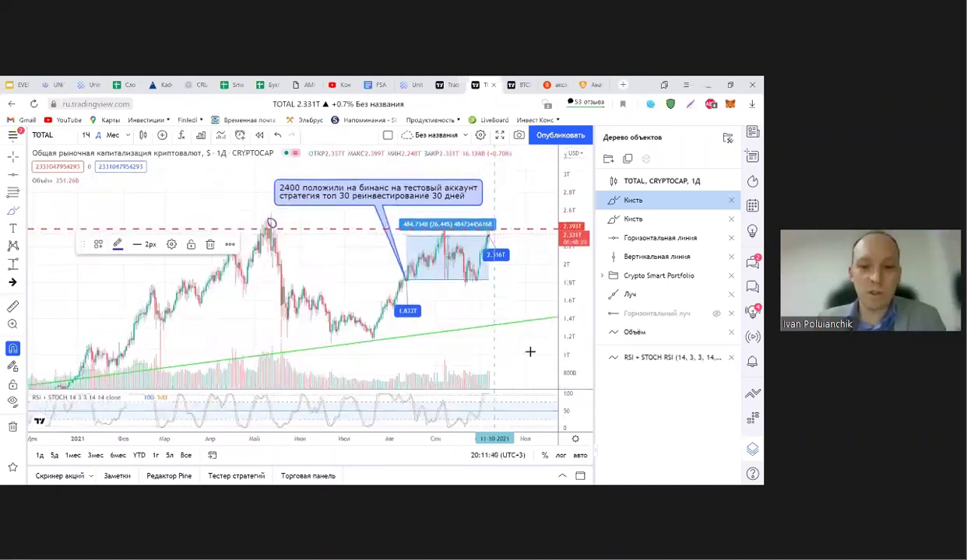
{"action": "scroll", "coordinate": [492, 349], "scroll_direction": "up", "scroll_amount": 1}
{"action": "scroll", "coordinate": [430, 356], "scroll_direction": "up", "scroll_amount": 1}
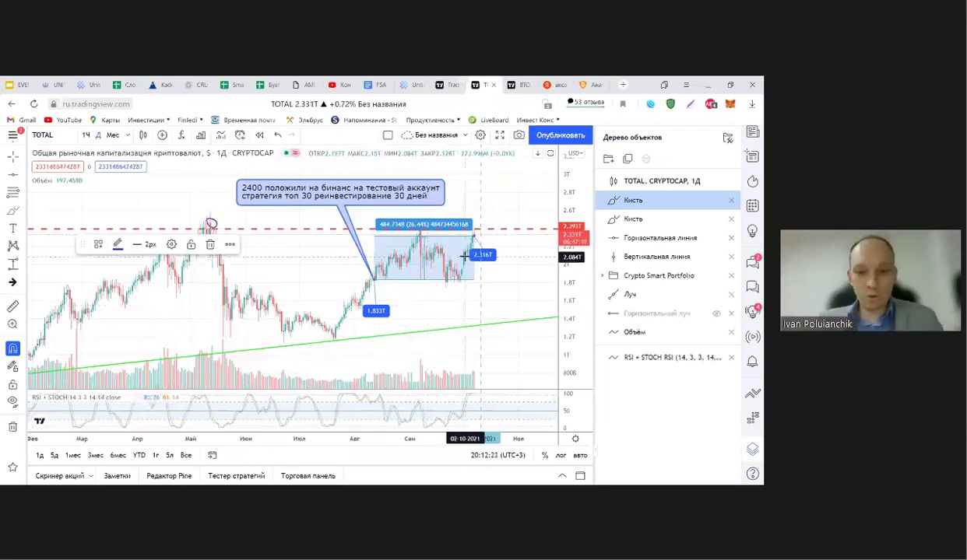
{"action": "scroll", "coordinate": [467, 288], "scroll_direction": "down", "scroll_amount": 3}
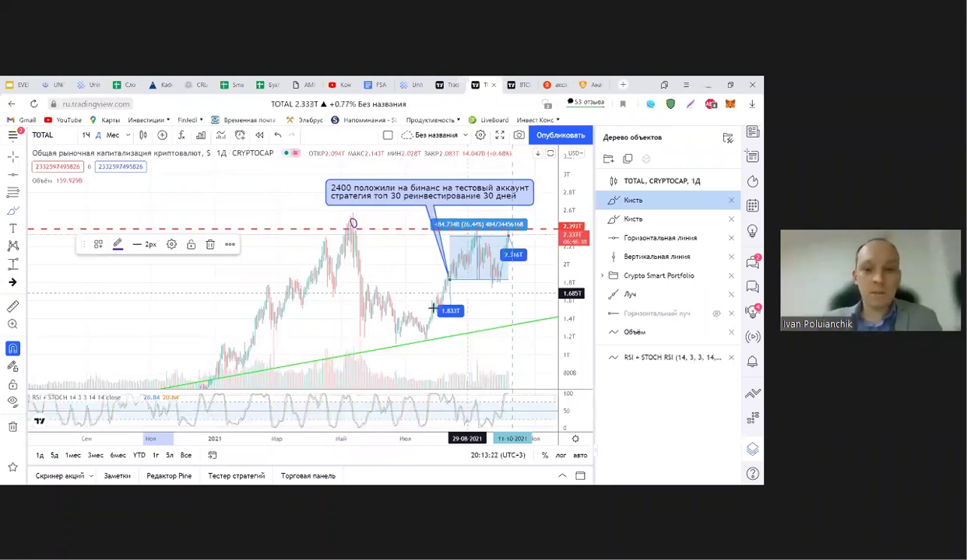
{"action": "scroll", "coordinate": [444, 297], "scroll_direction": "up", "scroll_amount": 2}
{"action": "scroll", "coordinate": [442, 298], "scroll_direction": "up", "scroll_amount": 3}
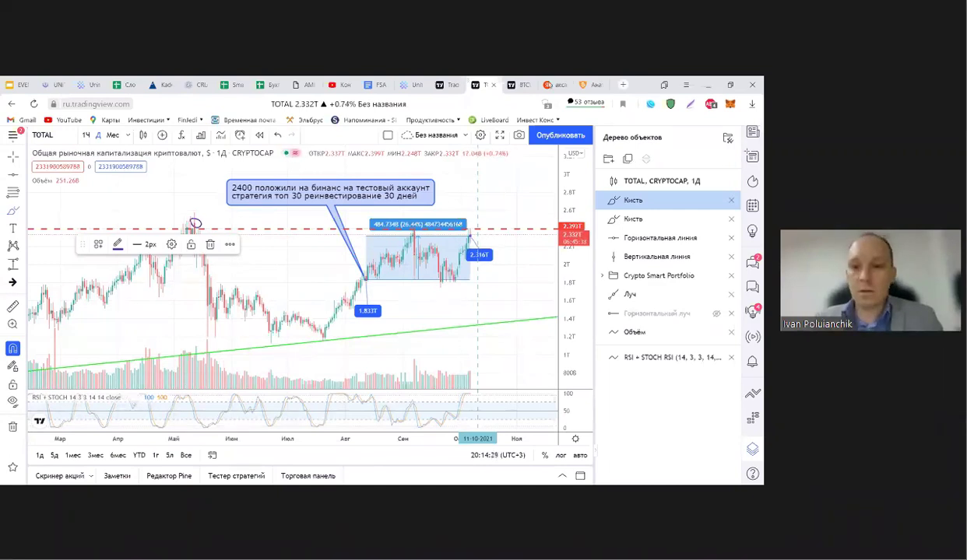
- Open the bits.media article on limiting unqualified investors' crypto investments and read its headline, date and opening paragraphs
{"action": "left_click", "coordinate": [554, 84]}
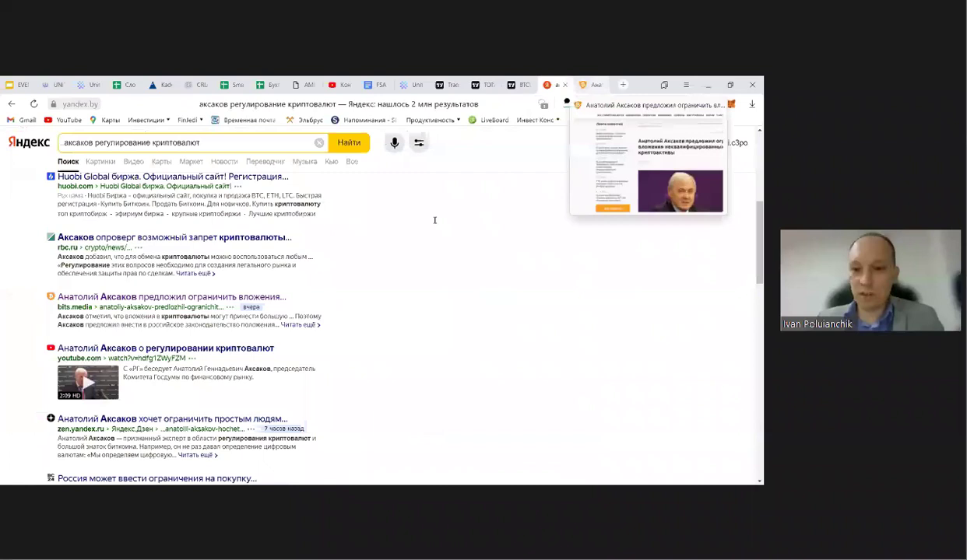
{"action": "left_click", "coordinate": [593, 84]}
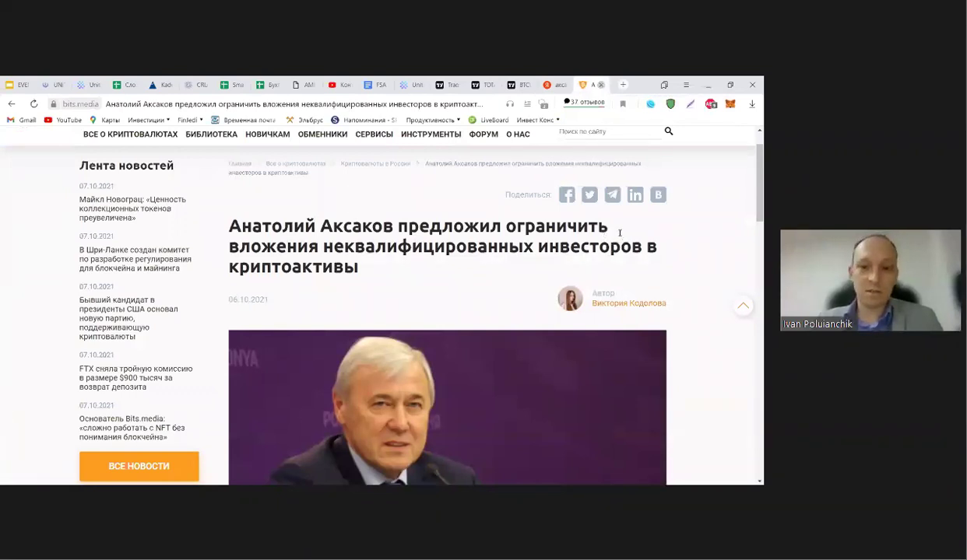
{"action": "left_click_drag", "start_coordinate": [270, 225], "coordinate": [372, 228]}
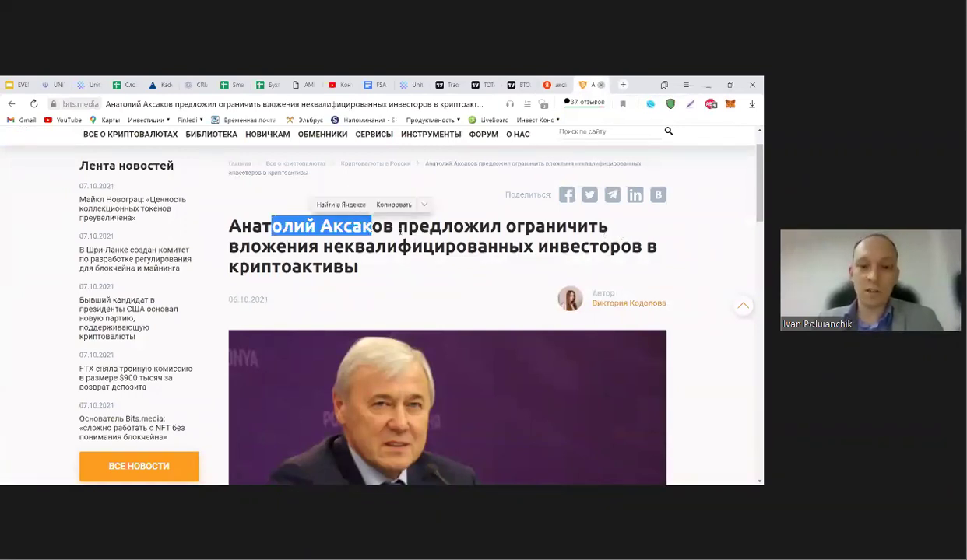
{"action": "scroll", "coordinate": [412, 236], "scroll_direction": "down", "scroll_amount": 1}
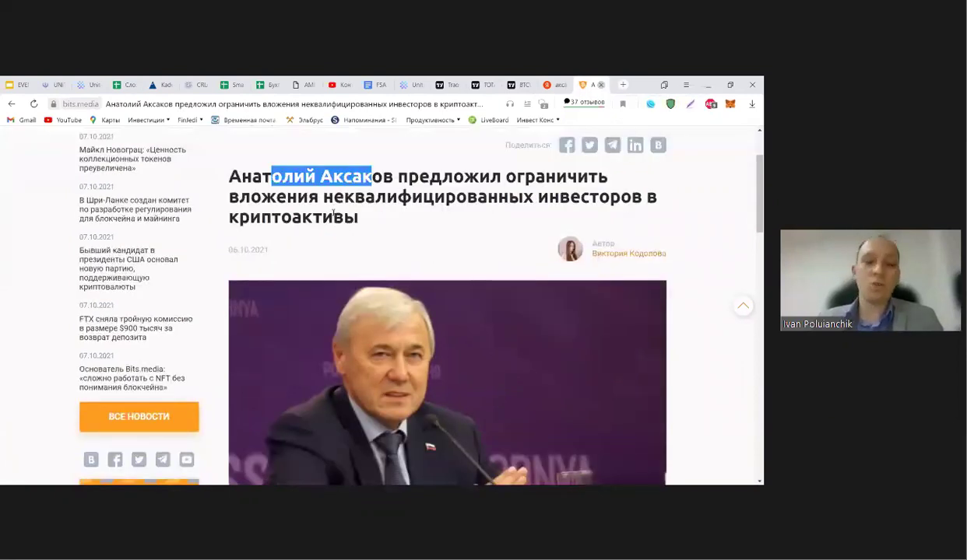
{"action": "scroll", "coordinate": [332, 208], "scroll_direction": "down", "scroll_amount": 3}
{"action": "scroll", "coordinate": [332, 214], "scroll_direction": "down", "scroll_amount": 2}
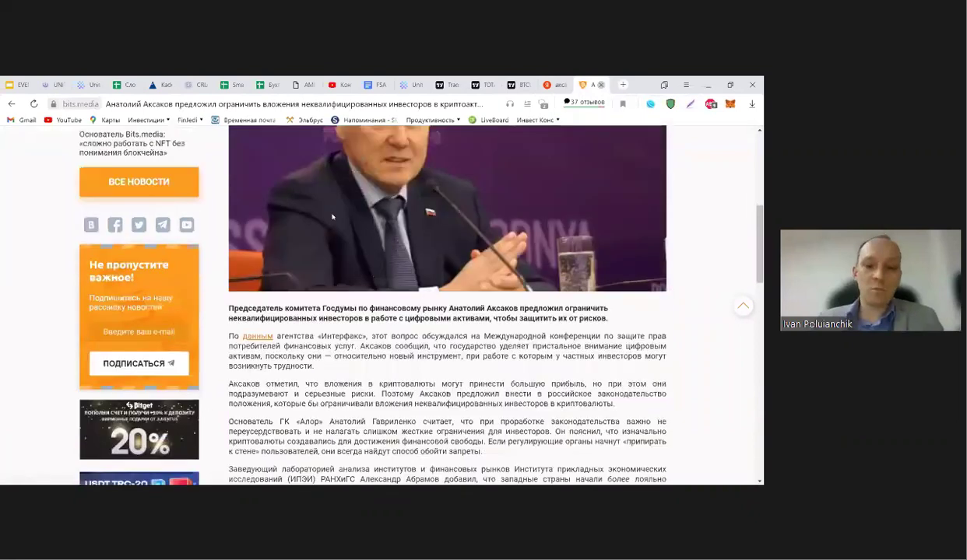
{"action": "scroll", "coordinate": [250, 250], "scroll_direction": "up", "scroll_amount": 4}
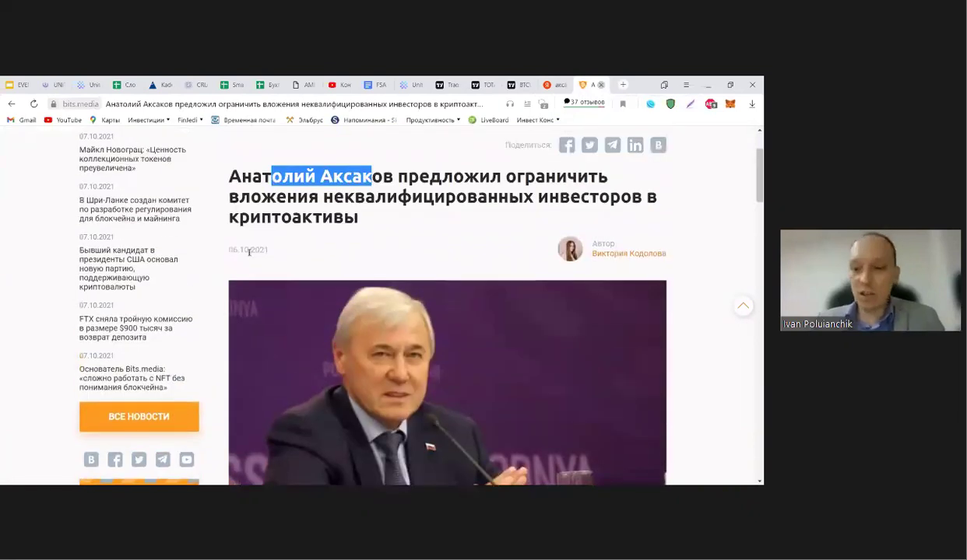
{"action": "scroll", "coordinate": [248, 252], "scroll_direction": "down", "scroll_amount": 1}
{"action": "scroll", "coordinate": [248, 253], "scroll_direction": "down", "scroll_amount": 5}
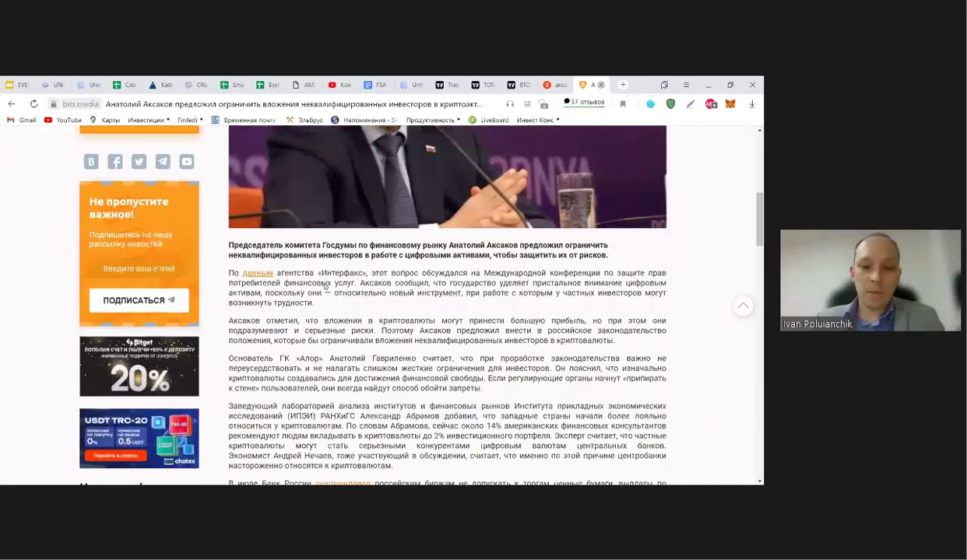
{"action": "scroll", "coordinate": [324, 284], "scroll_direction": "up", "scroll_amount": 2}
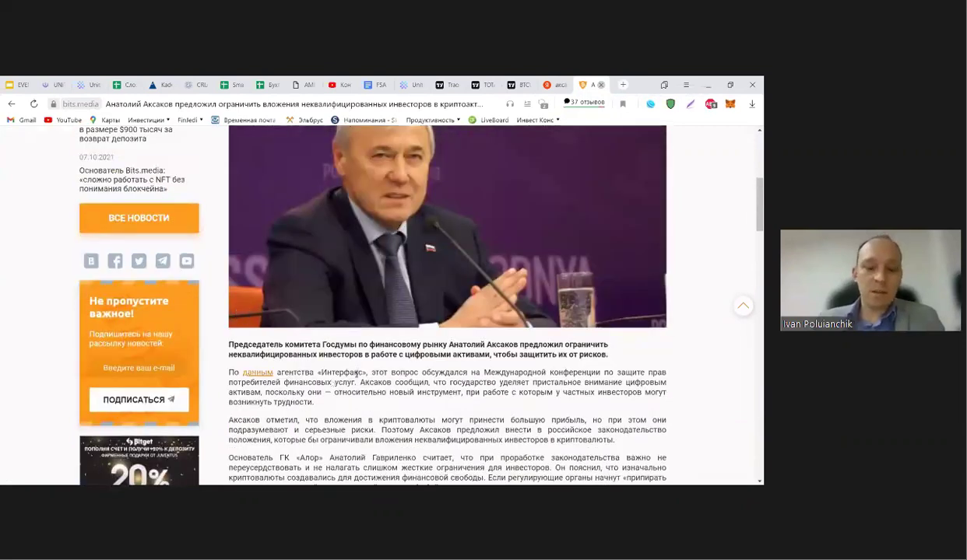
{"action": "scroll", "coordinate": [356, 372], "scroll_direction": "up", "scroll_amount": 1}
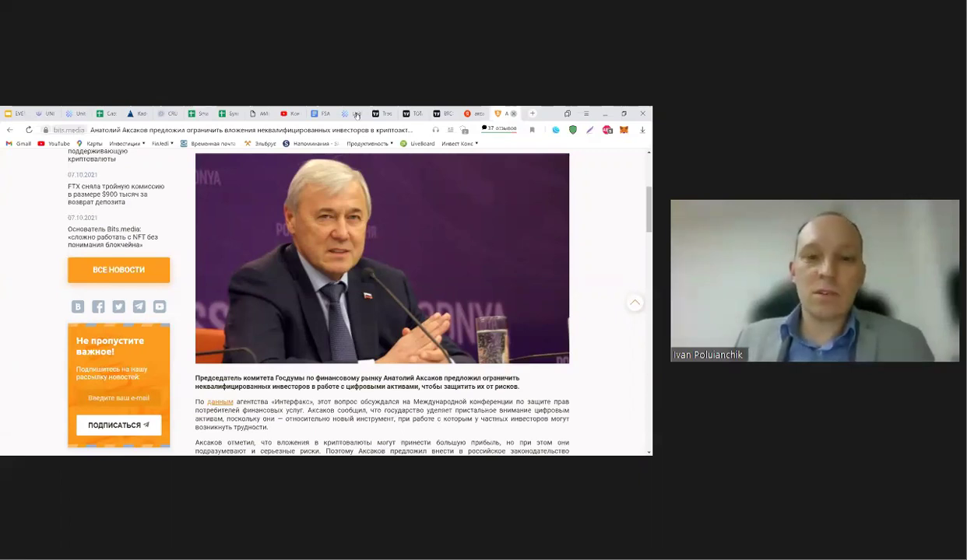
- Switch to the UnitEx exchange, open the account overview and review the current trading volume and its limit
{"action": "key", "text": "ctrl+shift+Tab"}
{"action": "key", "text": "ctrl+shift+Tab"}
{"action": "key", "text": "ctrl+shift+Tab"}
{"action": "key", "text": "ctrl+shift+Tab"}
{"action": "key", "text": "ctrl+shift+Tab"}
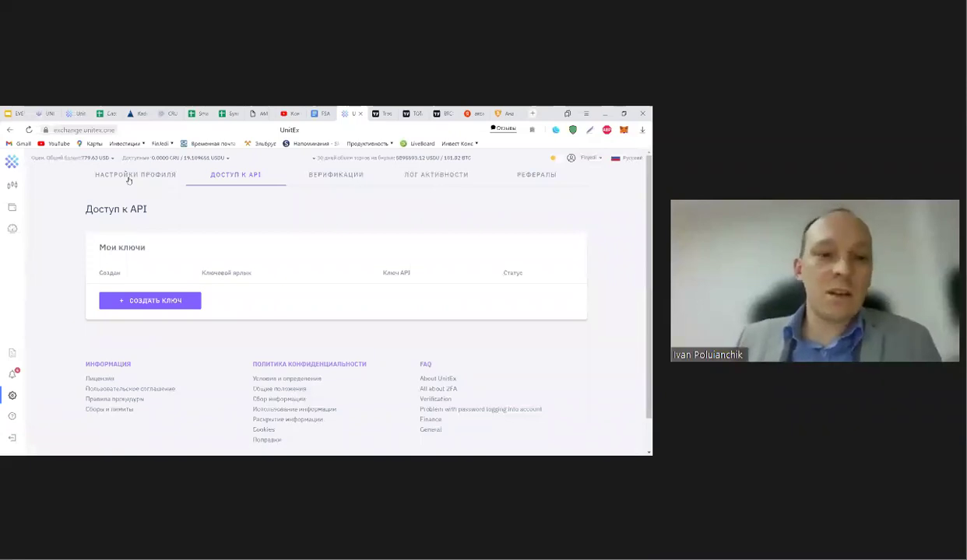
{"action": "left_click", "coordinate": [11, 418]}
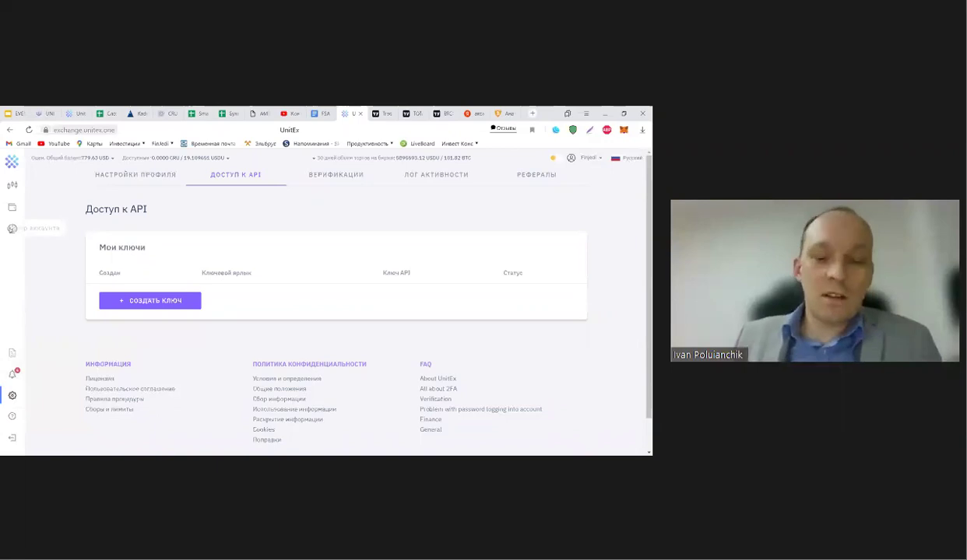
{"action": "left_click", "coordinate": [11, 228]}
{"action": "scroll", "coordinate": [257, 267], "scroll_direction": "down", "scroll_amount": 1}
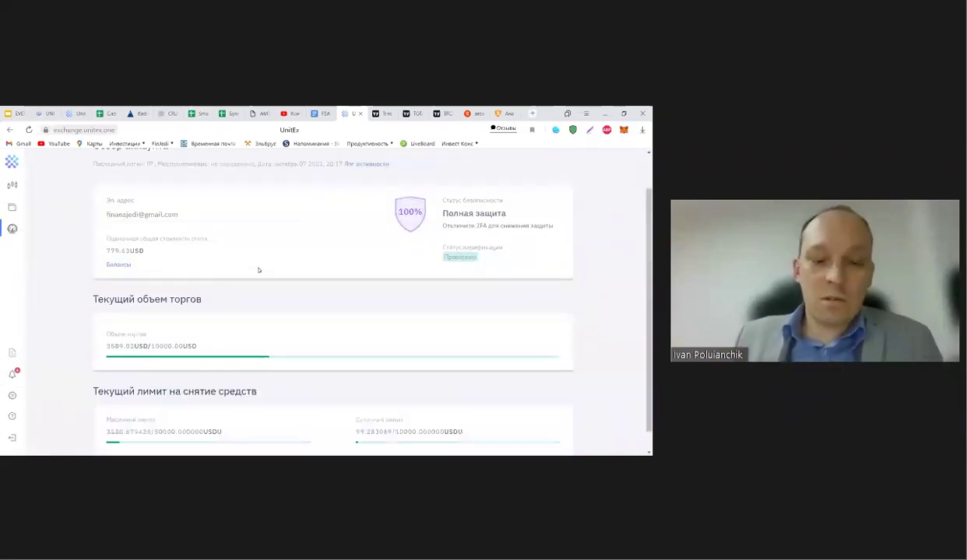
{"action": "double_click", "coordinate": [151, 347]}
{"action": "left_click_drag", "start_coordinate": [194, 347], "coordinate": [196, 347]}
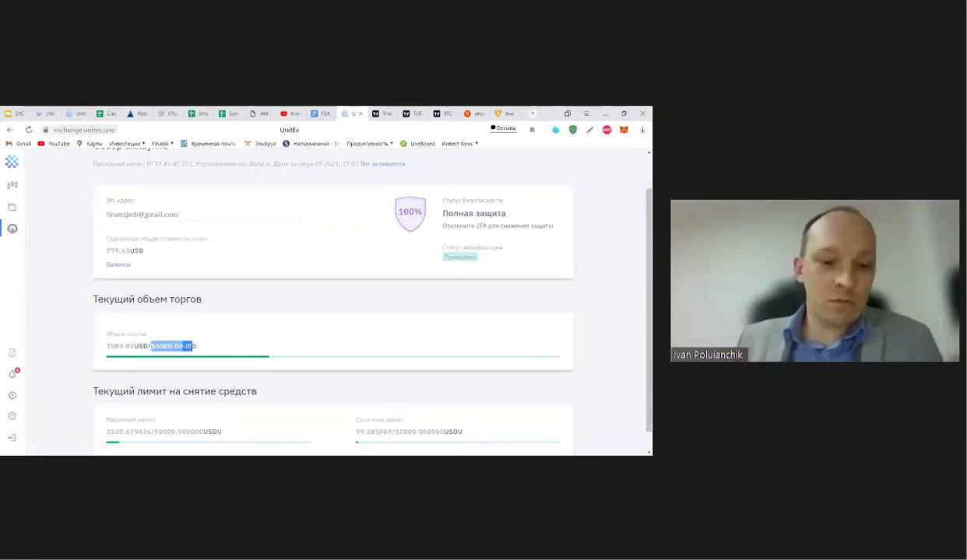
{"action": "left_click", "coordinate": [176, 348]}
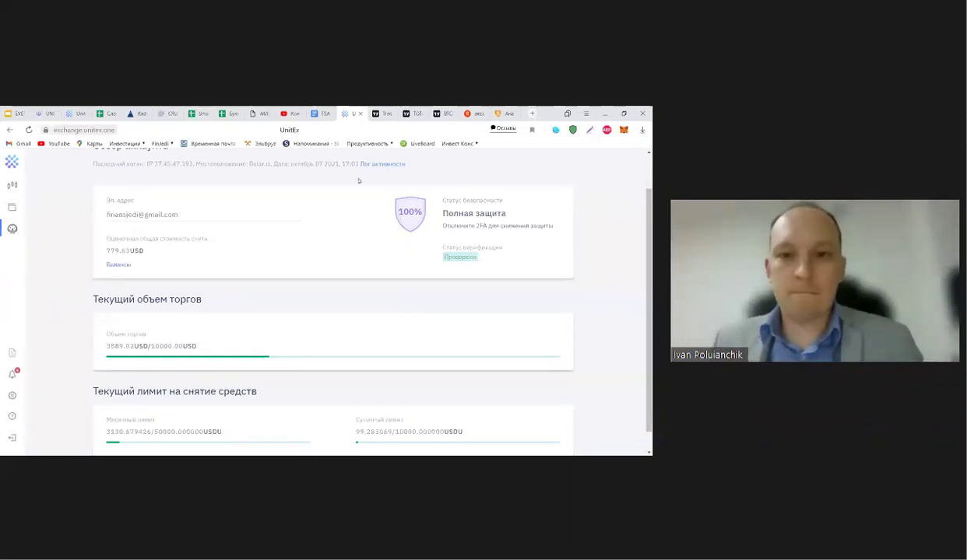
- Revisit the TOTAL chart briefly and switch to the Kadex Smart Portfolio page
{"action": "left_click", "coordinate": [416, 116]}
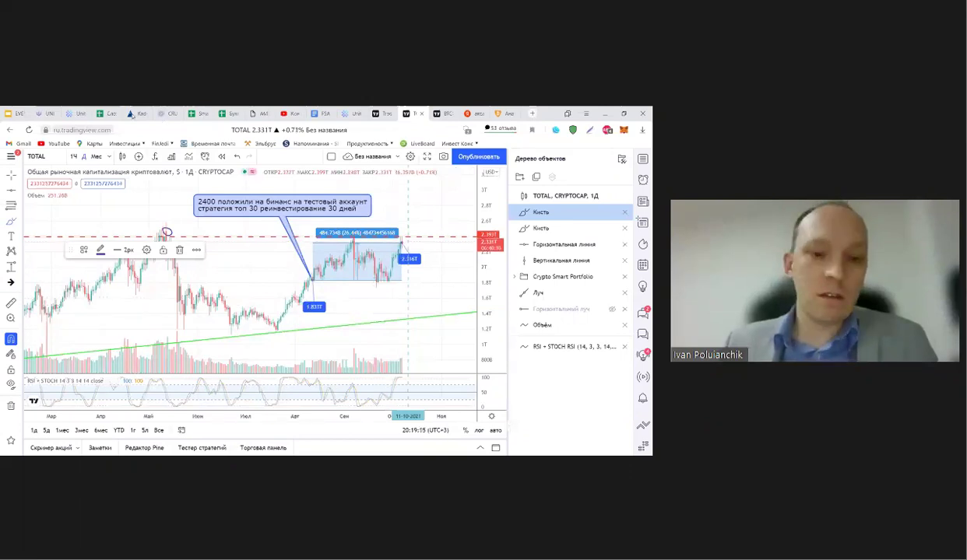
{"action": "left_click", "coordinate": [134, 114]}
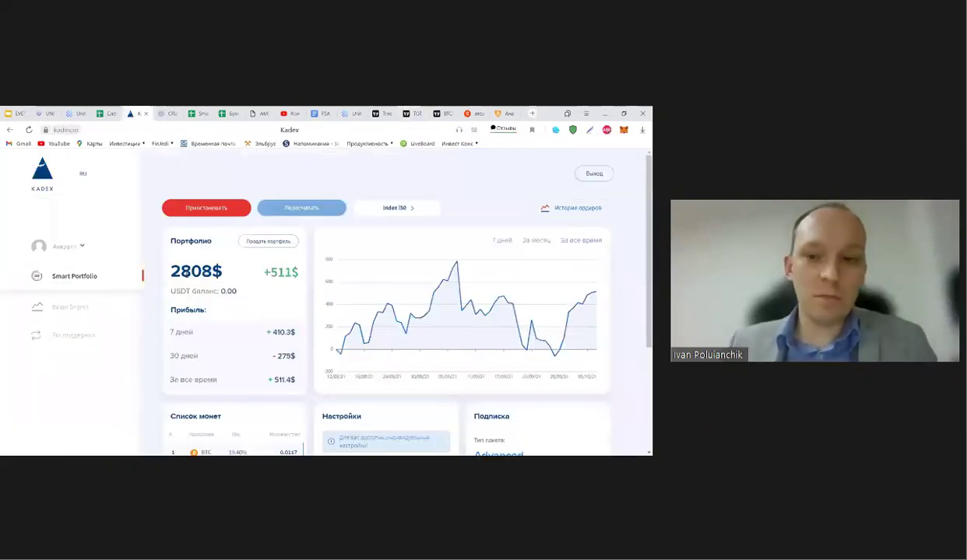